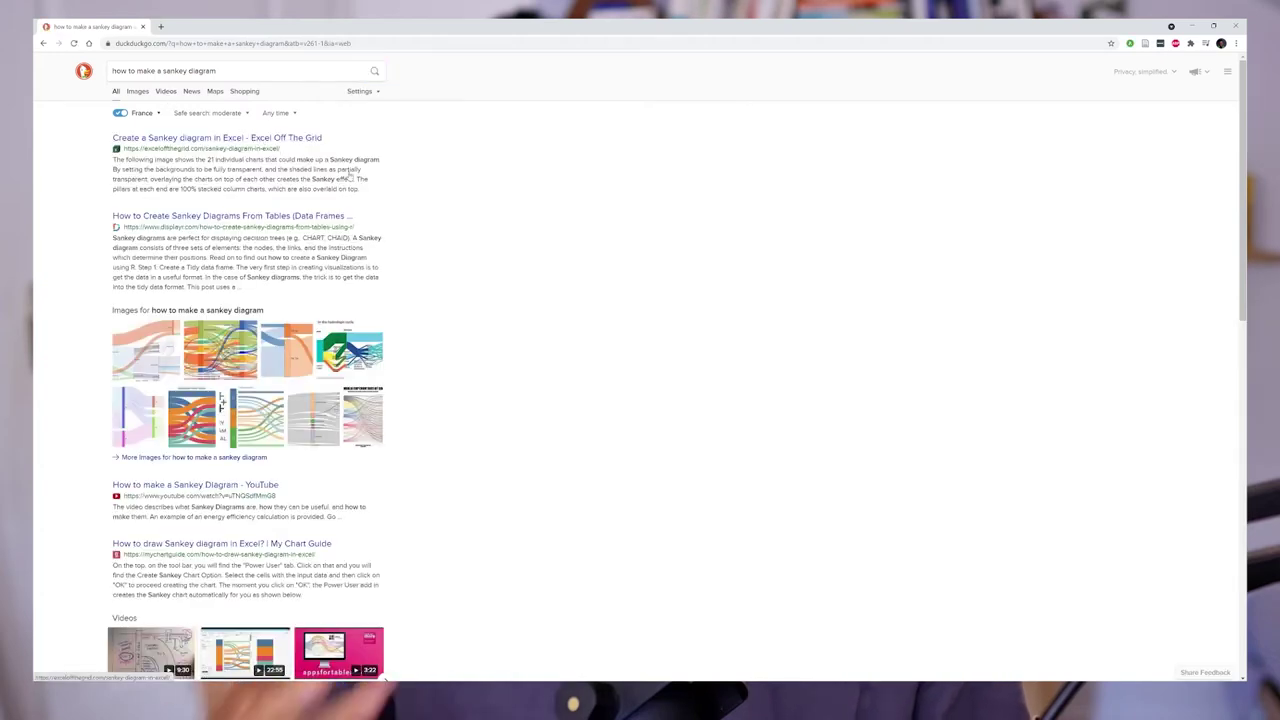
Scroll down the 'how to make a sankey diagram' results to the Plotly and SankeyMATIC entries
{"action": "scroll", "coordinate": [435, 236], "scroll_direction": "down", "scroll_amount": 1}
{"action": "scroll", "coordinate": [435, 237], "scroll_direction": "down", "scroll_amount": 1}
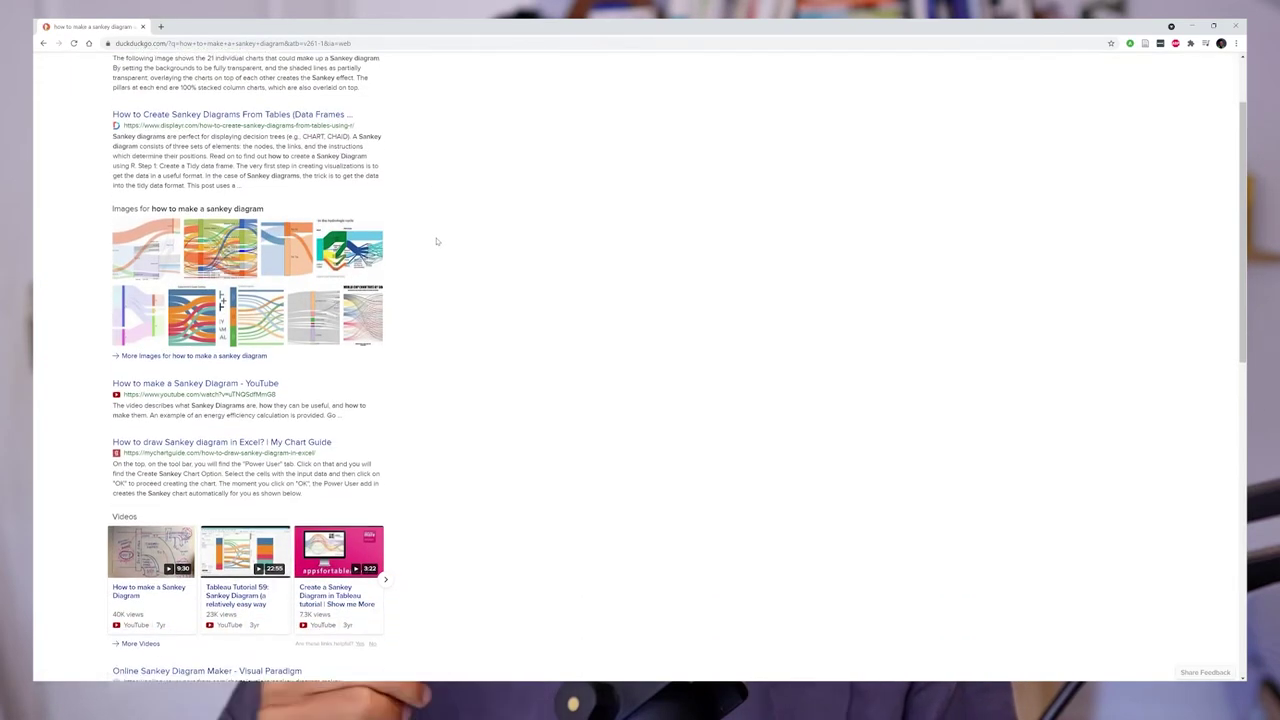
{"action": "scroll", "coordinate": [436, 239], "scroll_direction": "down", "scroll_amount": 1}
{"action": "scroll", "coordinate": [436, 241], "scroll_direction": "down", "scroll_amount": 1}
{"action": "scroll", "coordinate": [436, 241], "scroll_direction": "down", "scroll_amount": 1}
{"action": "scroll", "coordinate": [436, 241], "scroll_direction": "down", "scroll_amount": 1}
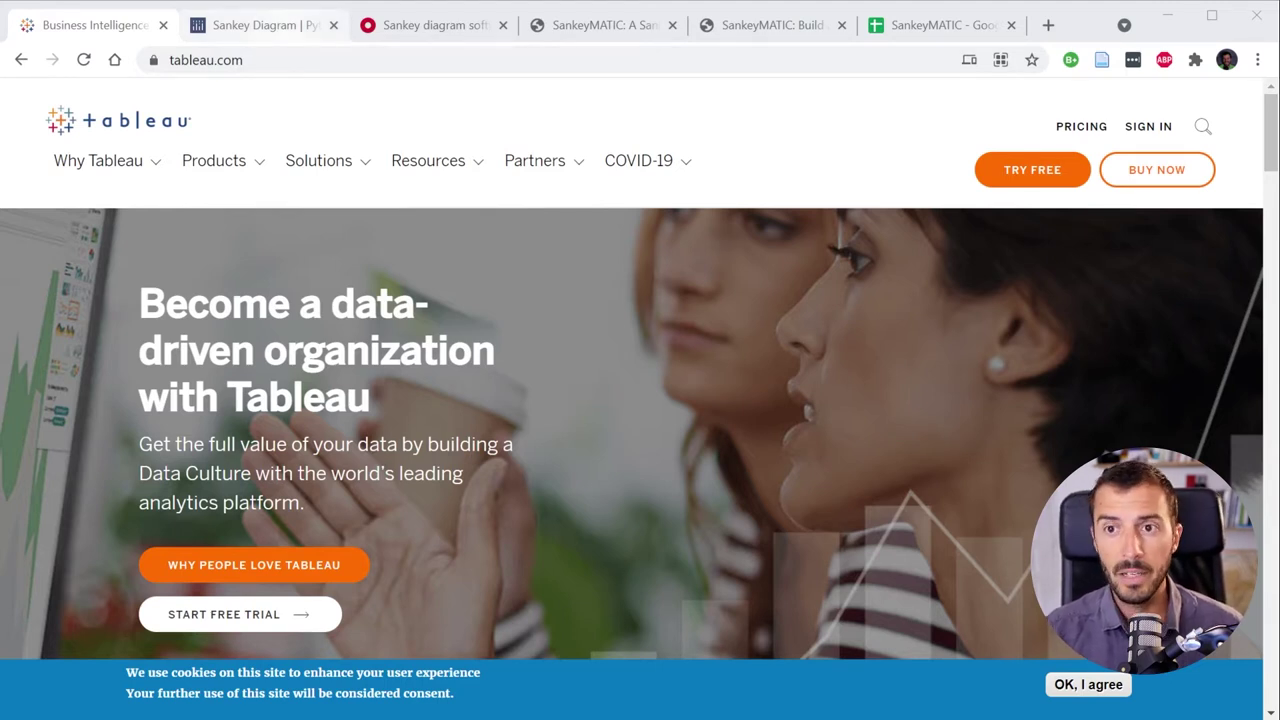
Switch to the Plotly 'Sankey Diagram | Python' documentation tab
{"action": "left_click", "coordinate": [265, 25]}
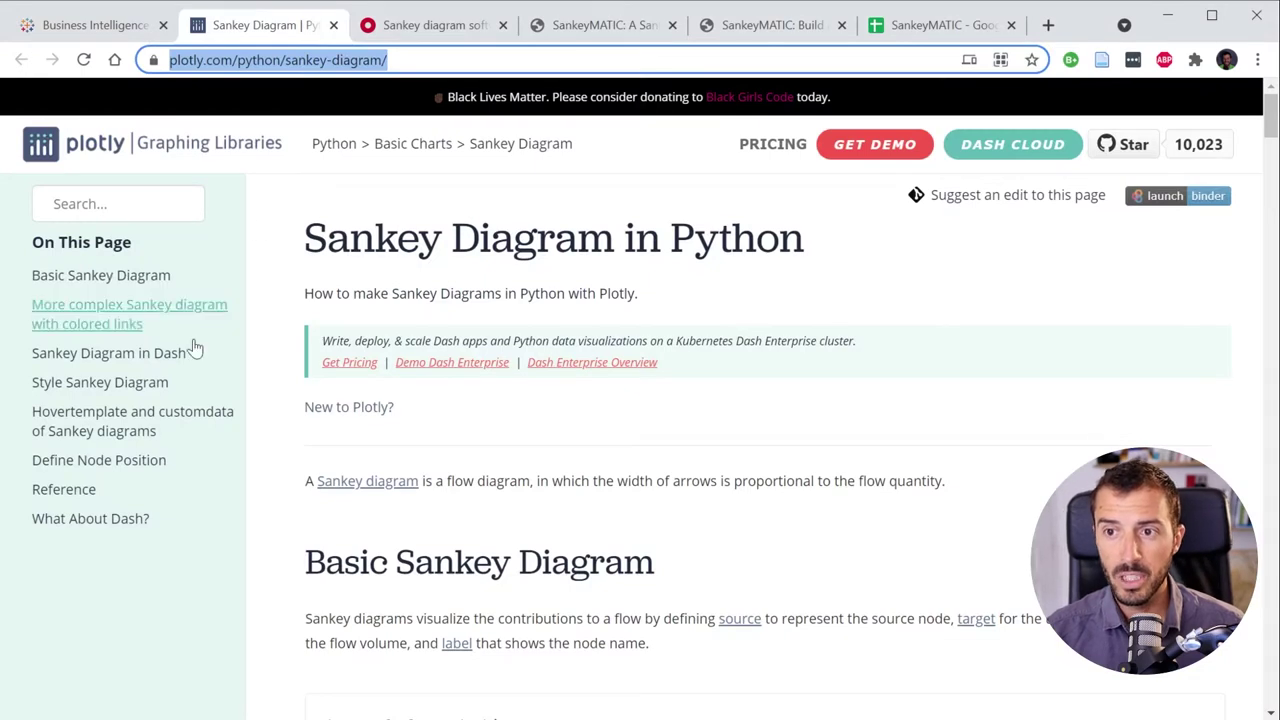
In Plotly's basic Sankey example, drag node B1 higher and node A1 slightly lower
{"action": "scroll", "coordinate": [268, 330], "scroll_direction": "down", "scroll_amount": 3}
{"action": "scroll", "coordinate": [271, 327], "scroll_direction": "down", "scroll_amount": 2}
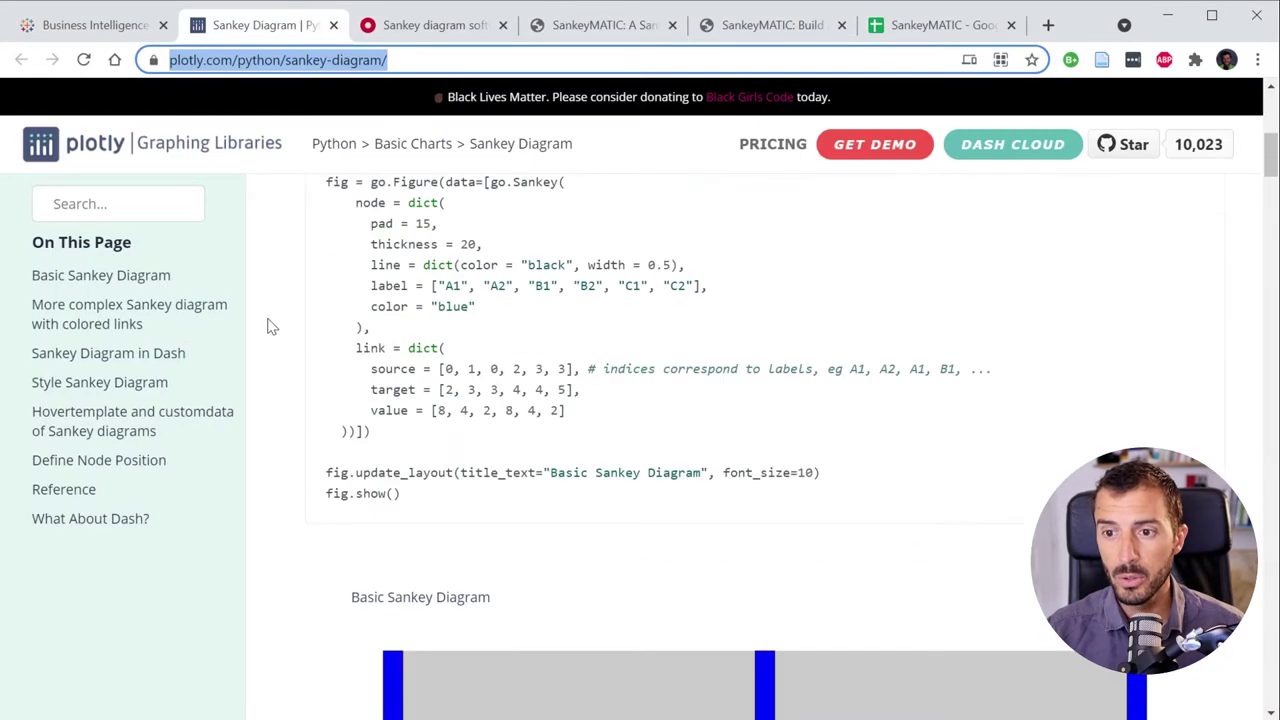
{"action": "scroll", "coordinate": [560, 314], "scroll_direction": "up", "scroll_amount": 2}
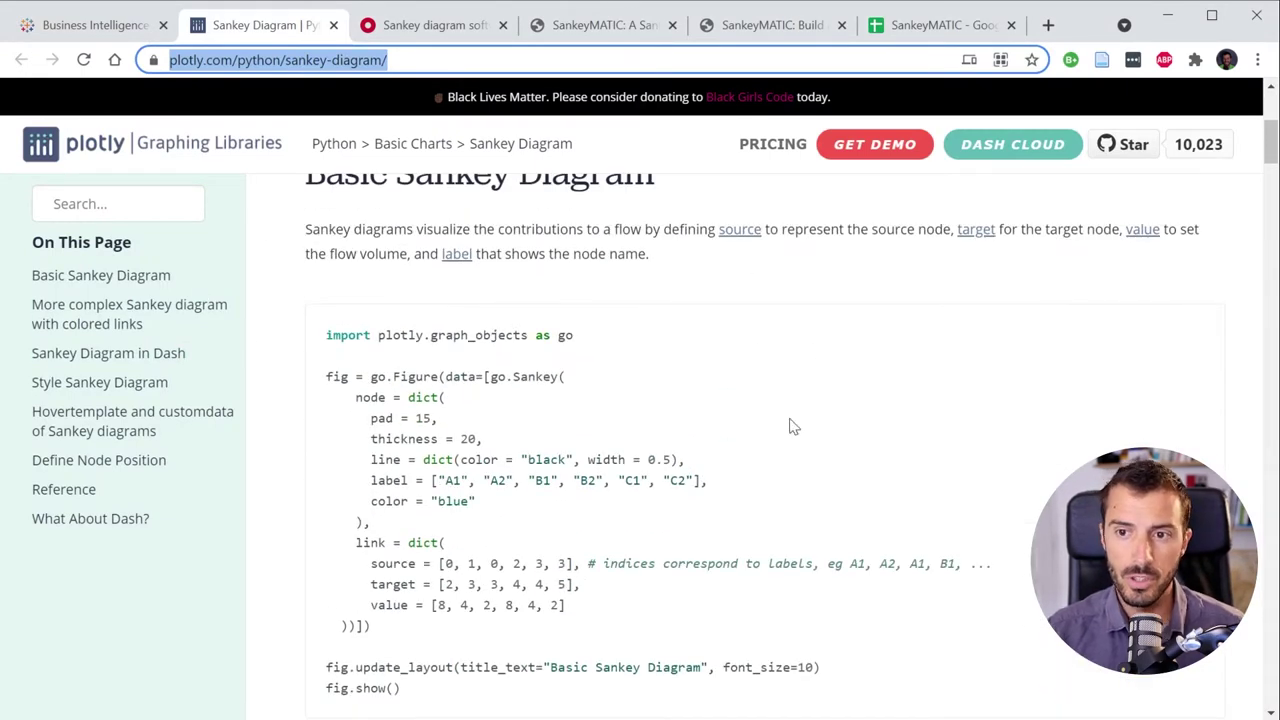
{"action": "scroll", "coordinate": [420, 460], "scroll_direction": "down", "scroll_amount": 2}
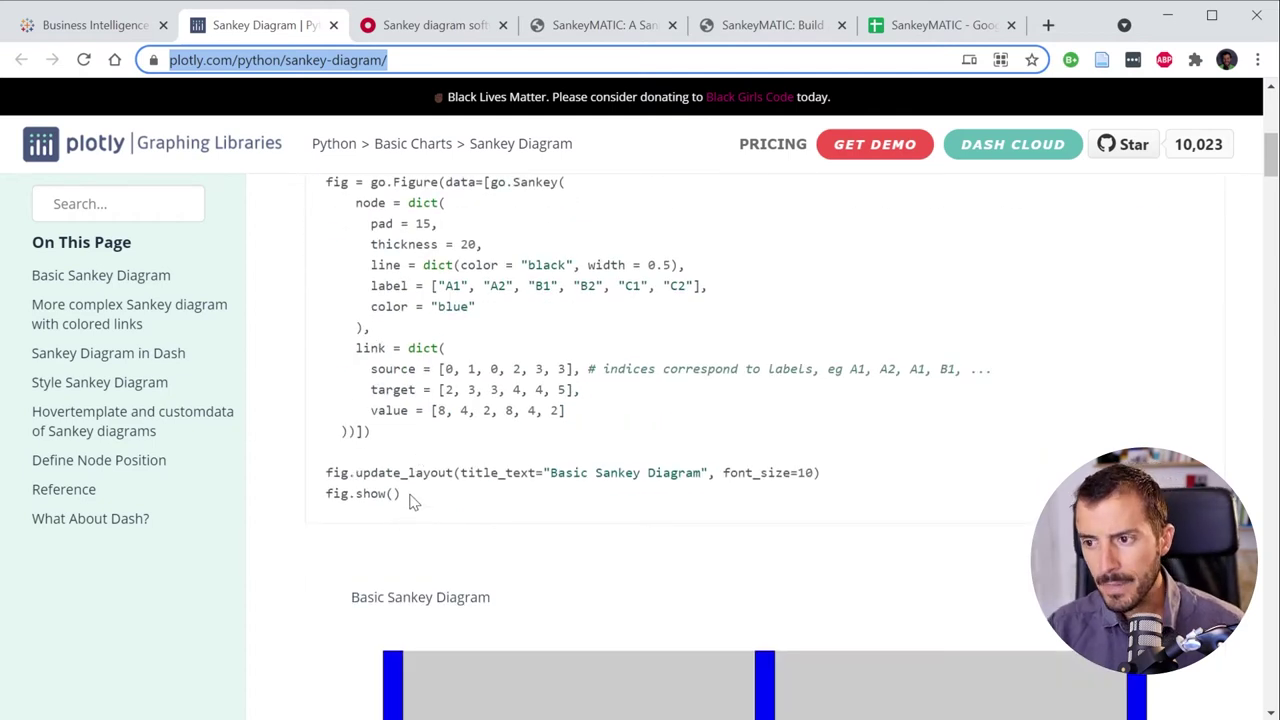
{"action": "scroll", "coordinate": [415, 502], "scroll_direction": "down", "scroll_amount": 2}
{"action": "scroll", "coordinate": [405, 490], "scroll_direction": "down", "scroll_amount": 1}
{"action": "scroll", "coordinate": [1025, 452], "scroll_direction": "down", "scroll_amount": 2}
{"action": "scroll", "coordinate": [740, 340], "scroll_direction": "up", "scroll_amount": 2}
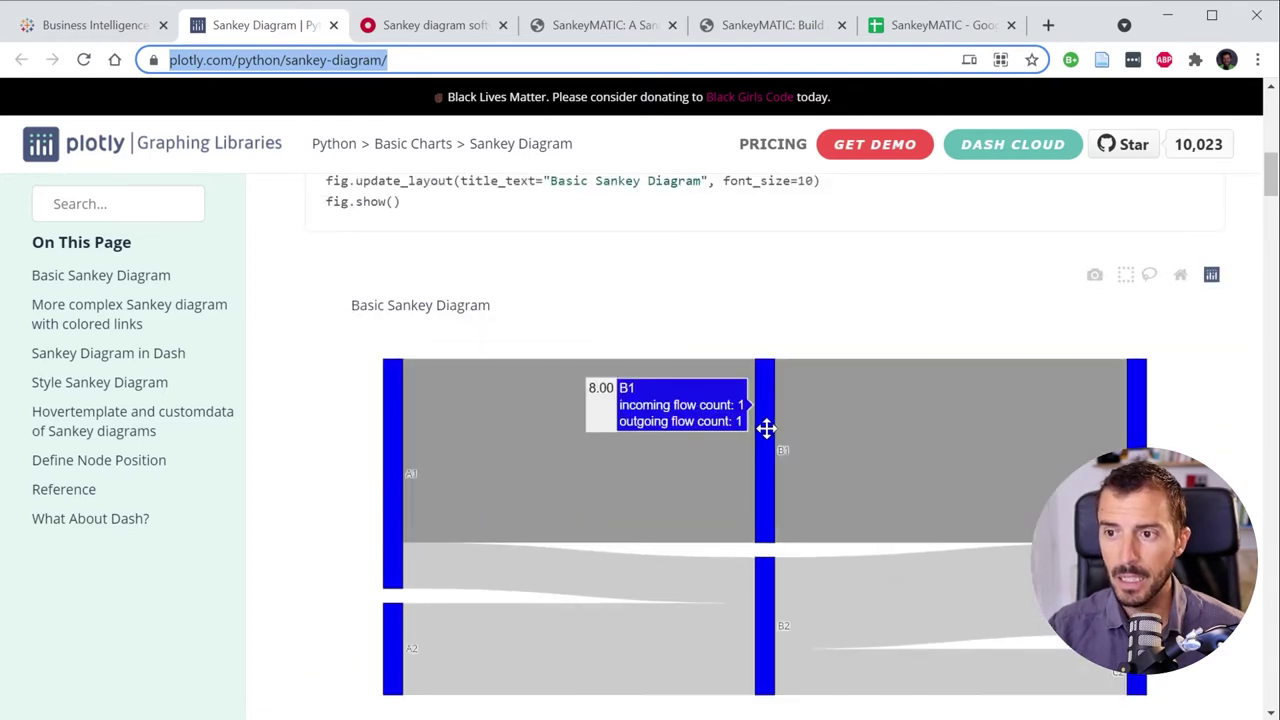
{"action": "left_click_drag", "start_coordinate": [766, 428], "coordinate": [766, 390]}
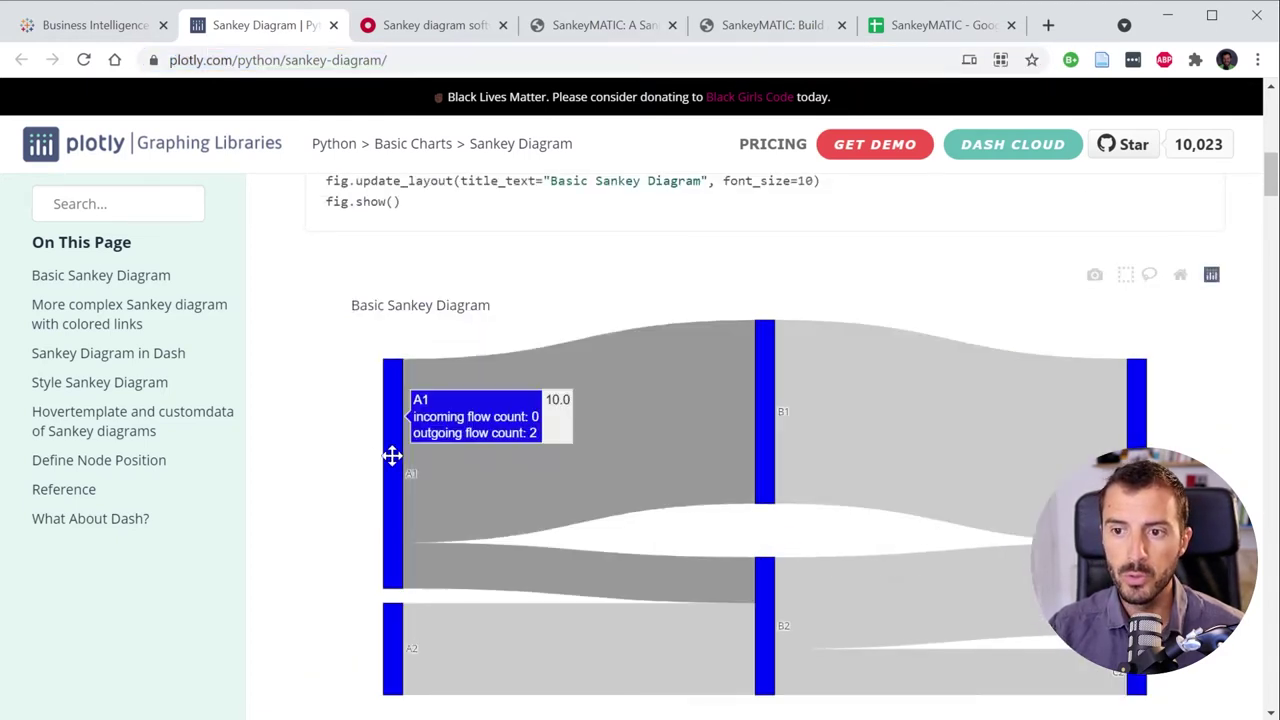
{"action": "mouse_move", "coordinate": [392, 456]}
{"action": "left_mouse_down"}
{"action": "mouse_move", "coordinate": [471, 457]}
{"action": "mouse_move", "coordinate": [354, 463]}
{"action": "mouse_move", "coordinate": [390, 462]}
{"action": "left_mouse_up"}
Scroll down to the colored-link 2050 energy forecast Sankey example
{"action": "scroll", "coordinate": [398, 440], "scroll_direction": "down", "scroll_amount": 1}
{"action": "scroll", "coordinate": [398, 438], "scroll_direction": "down", "scroll_amount": 2}
{"action": "scroll", "coordinate": [397, 423], "scroll_direction": "down", "scroll_amount": 3}
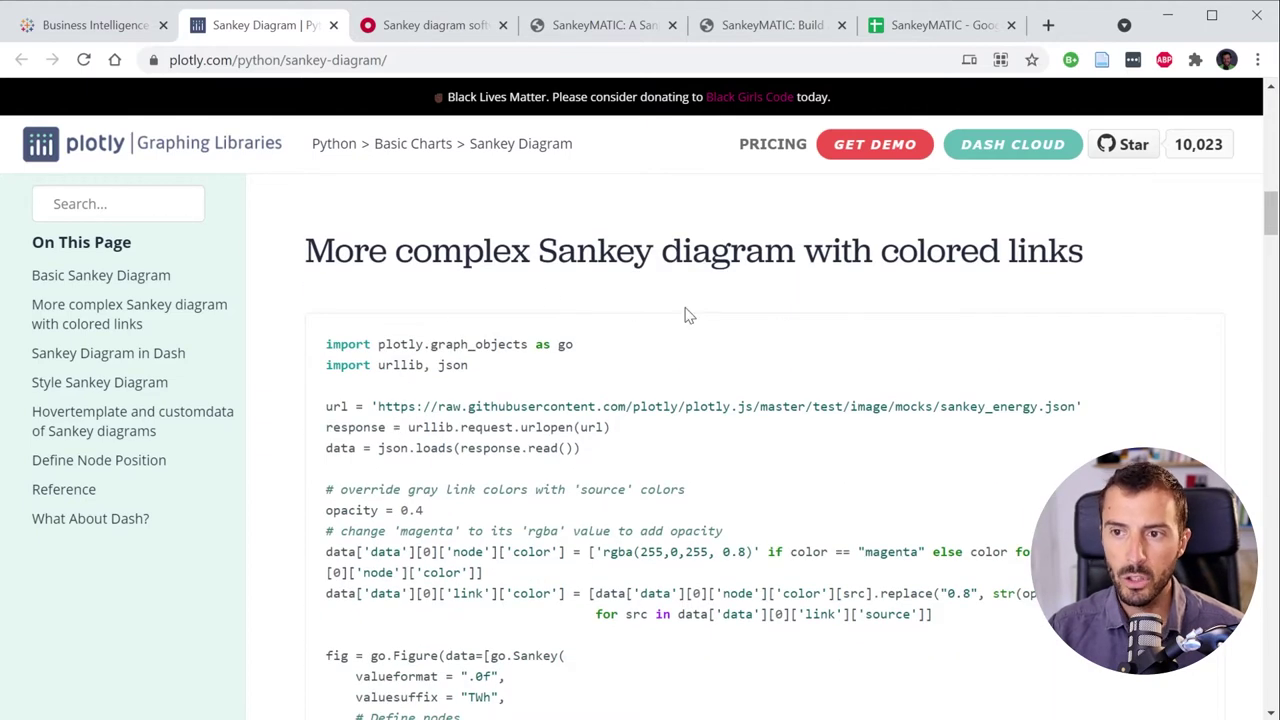
{"action": "scroll", "coordinate": [688, 320], "scroll_direction": "down", "scroll_amount": 5}
{"action": "scroll", "coordinate": [688, 335], "scroll_direction": "down", "scroll_amount": 4}
{"action": "scroll", "coordinate": [690, 350], "scroll_direction": "down", "scroll_amount": 4}
{"action": "scroll", "coordinate": [800, 360], "scroll_direction": "up", "scroll_amount": 4}
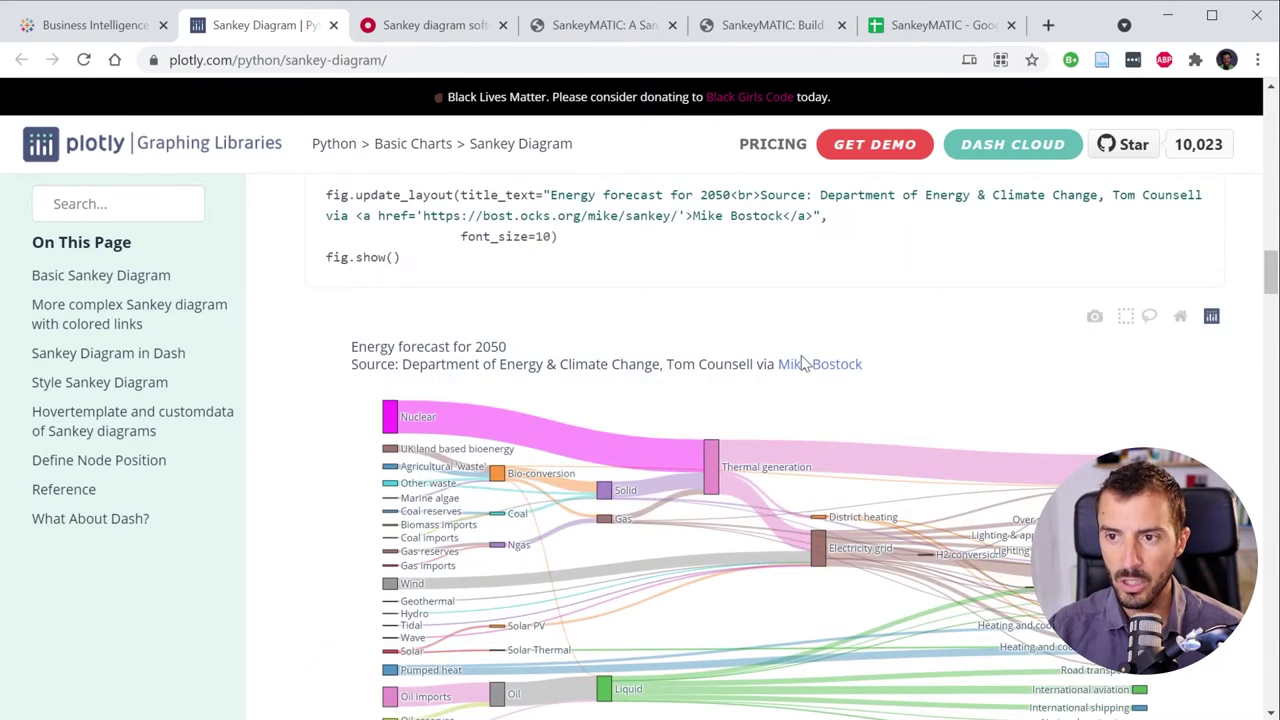
{"action": "scroll", "coordinate": [395, 330], "scroll_direction": "down", "scroll_amount": 1}
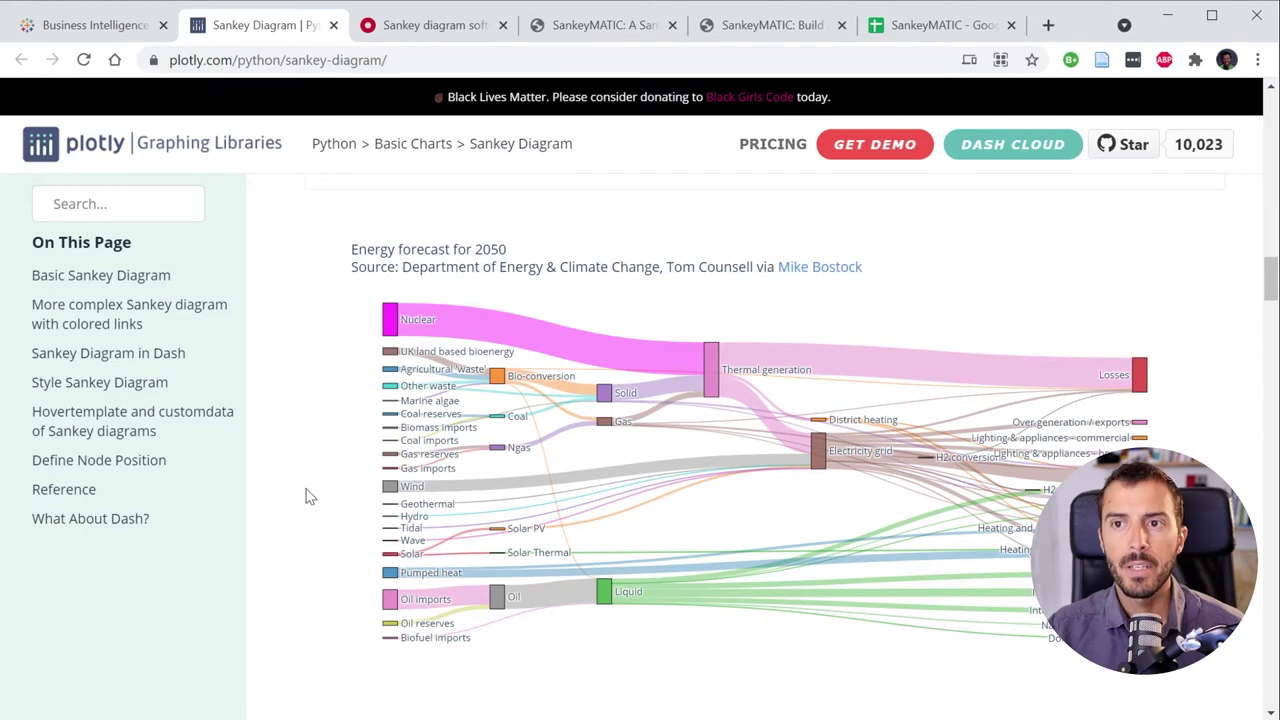
Go to the e!Sankey product page and accept its cookie notice
{"action": "left_click", "coordinate": [398, 28]}
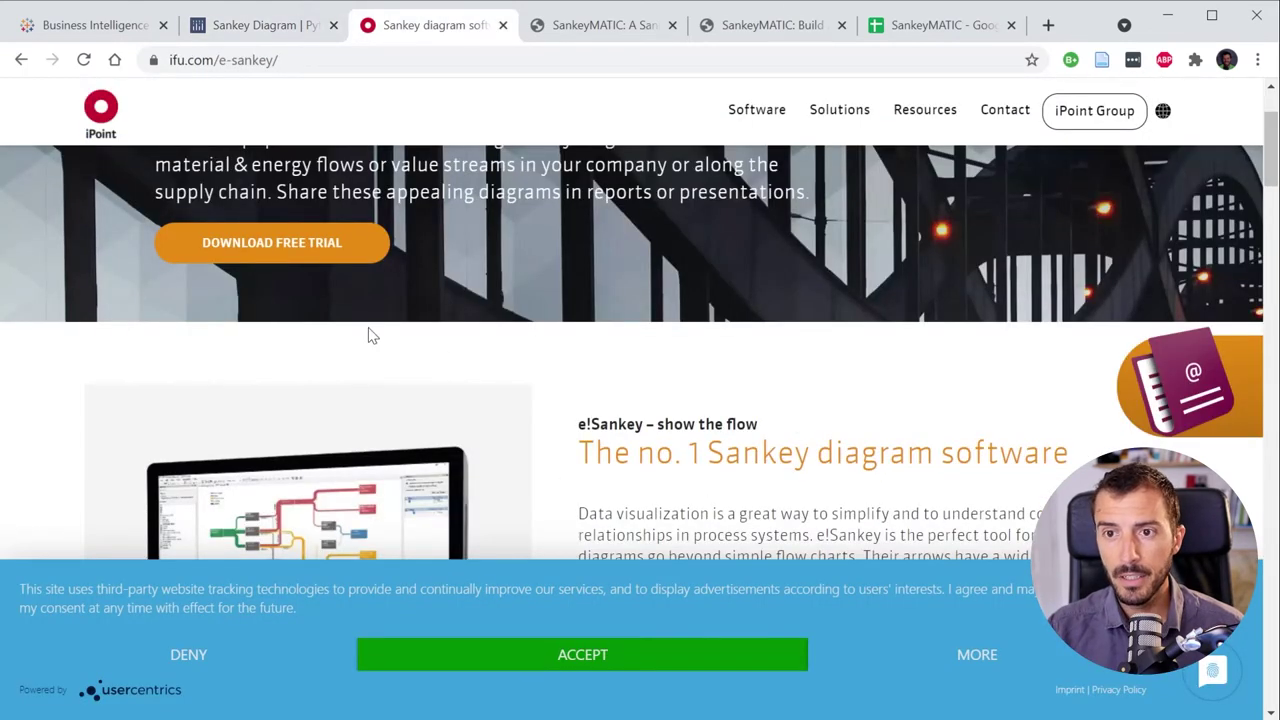
{"action": "scroll", "coordinate": [370, 330], "scroll_direction": "up", "scroll_amount": 2}
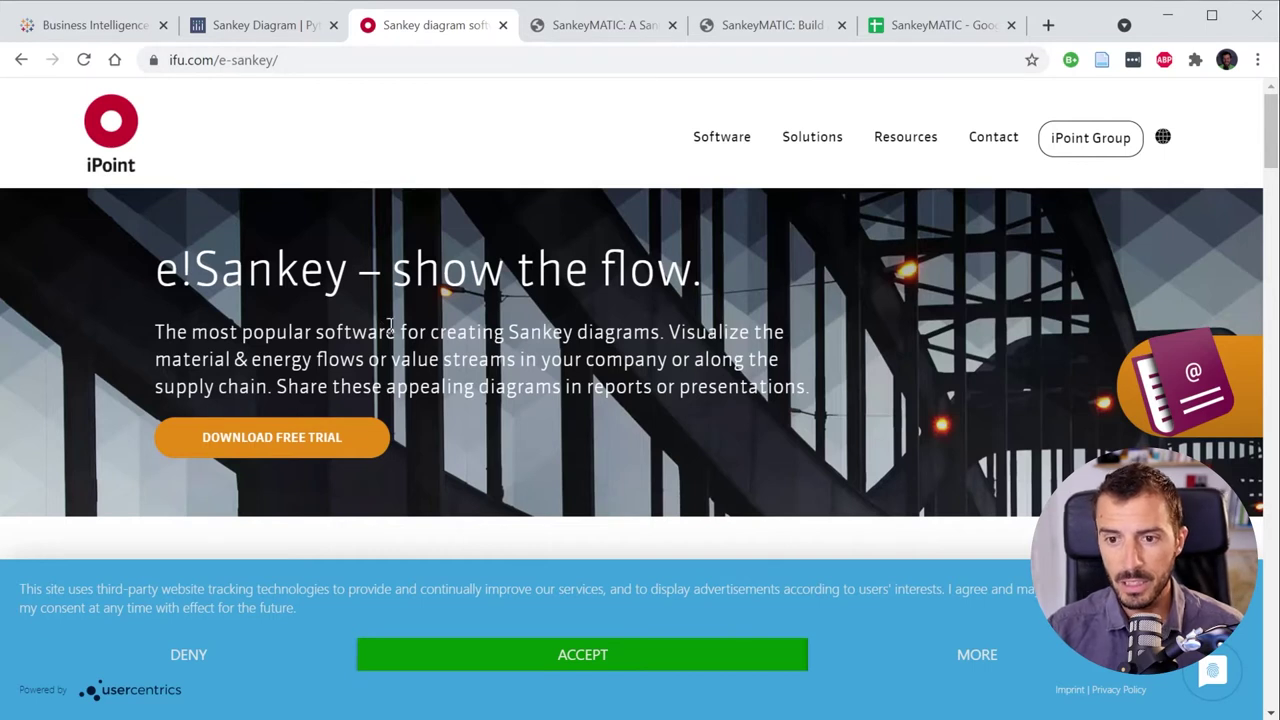
{"action": "left_click", "coordinate": [175, 676]}
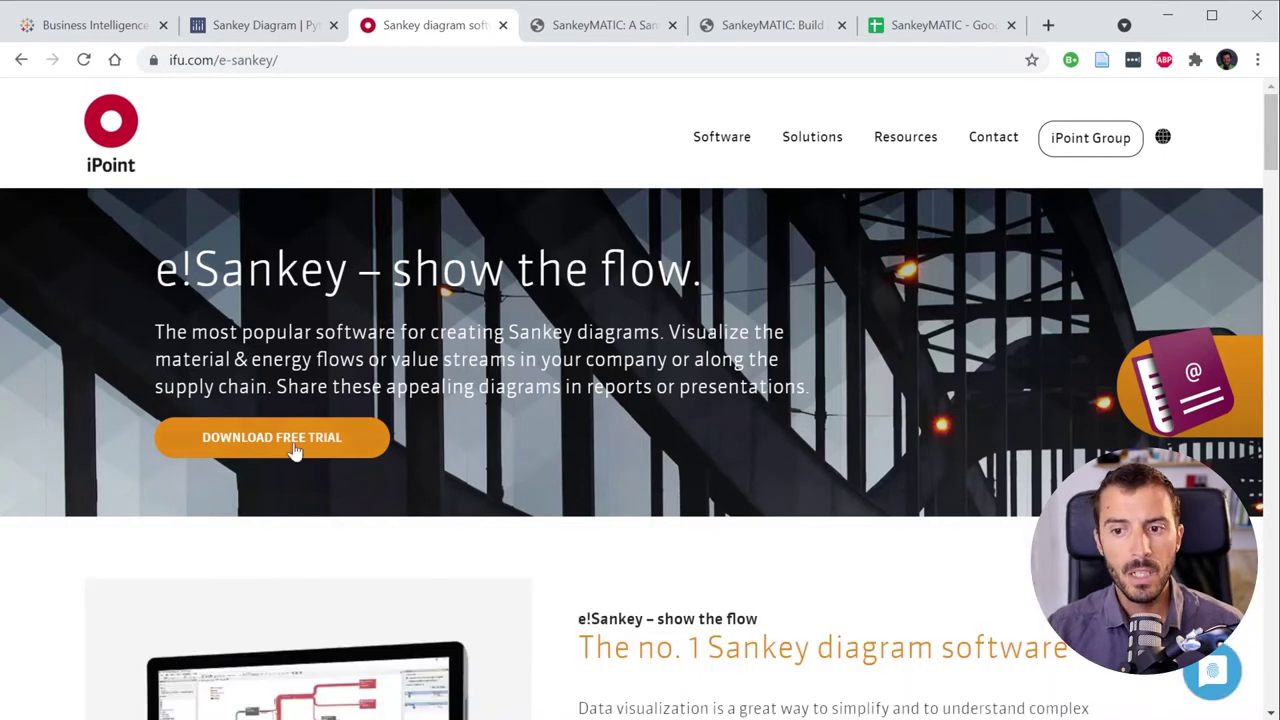
Read through the e!Sankey feature overview, then go to the SankeyMATIC home page
{"action": "scroll", "coordinate": [305, 430], "scroll_direction": "down", "scroll_amount": 1}
{"action": "scroll", "coordinate": [305, 430], "scroll_direction": "down", "scroll_amount": 1}
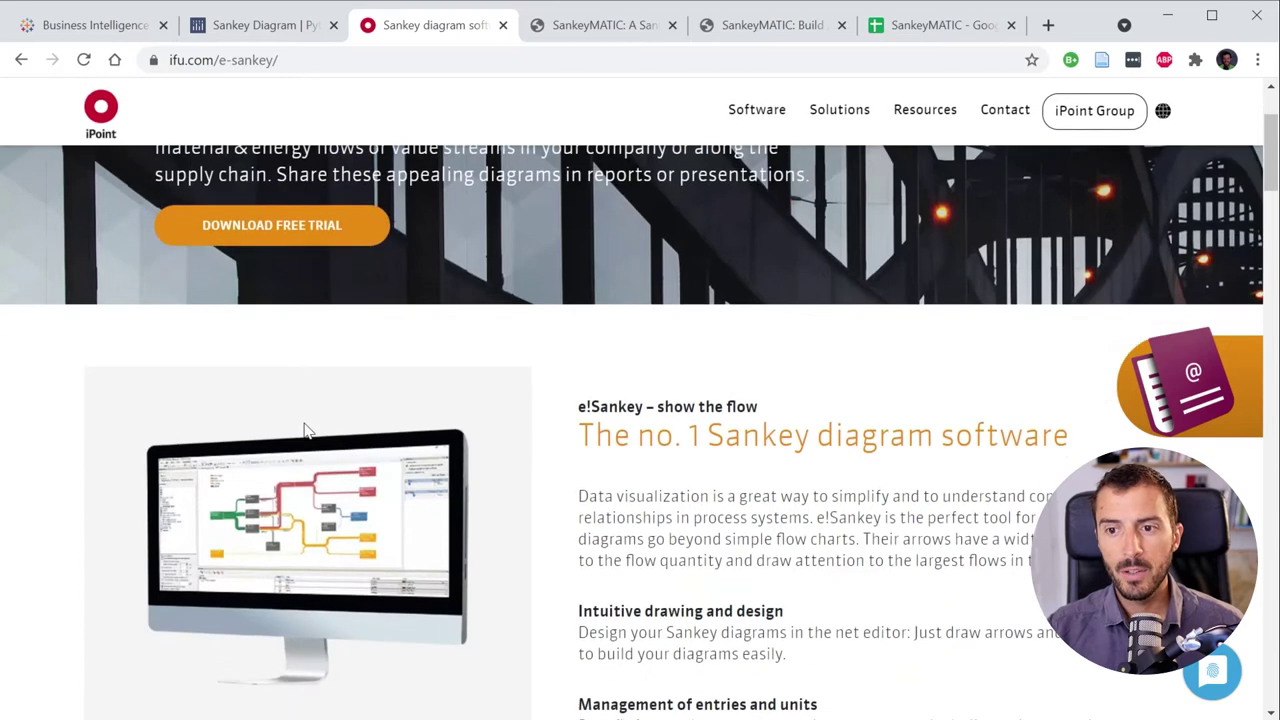
{"action": "scroll", "coordinate": [305, 430], "scroll_direction": "down", "scroll_amount": 1}
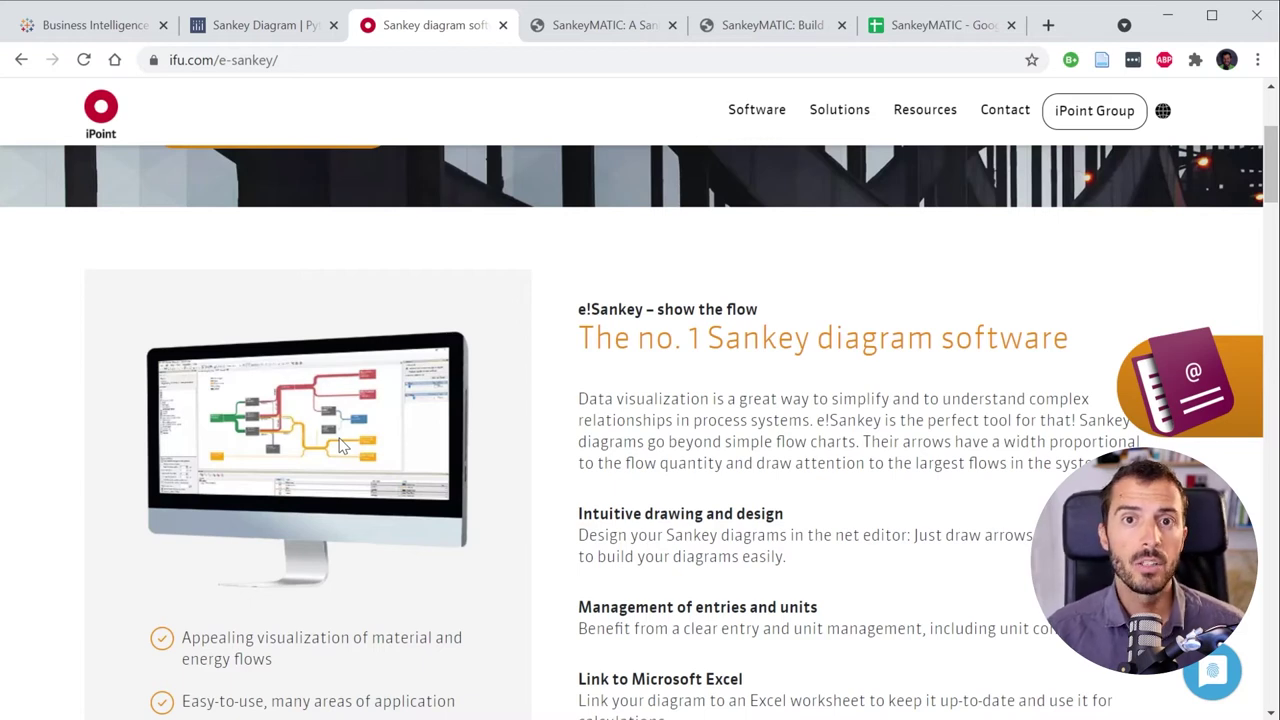
{"action": "left_click", "coordinate": [587, 28]}
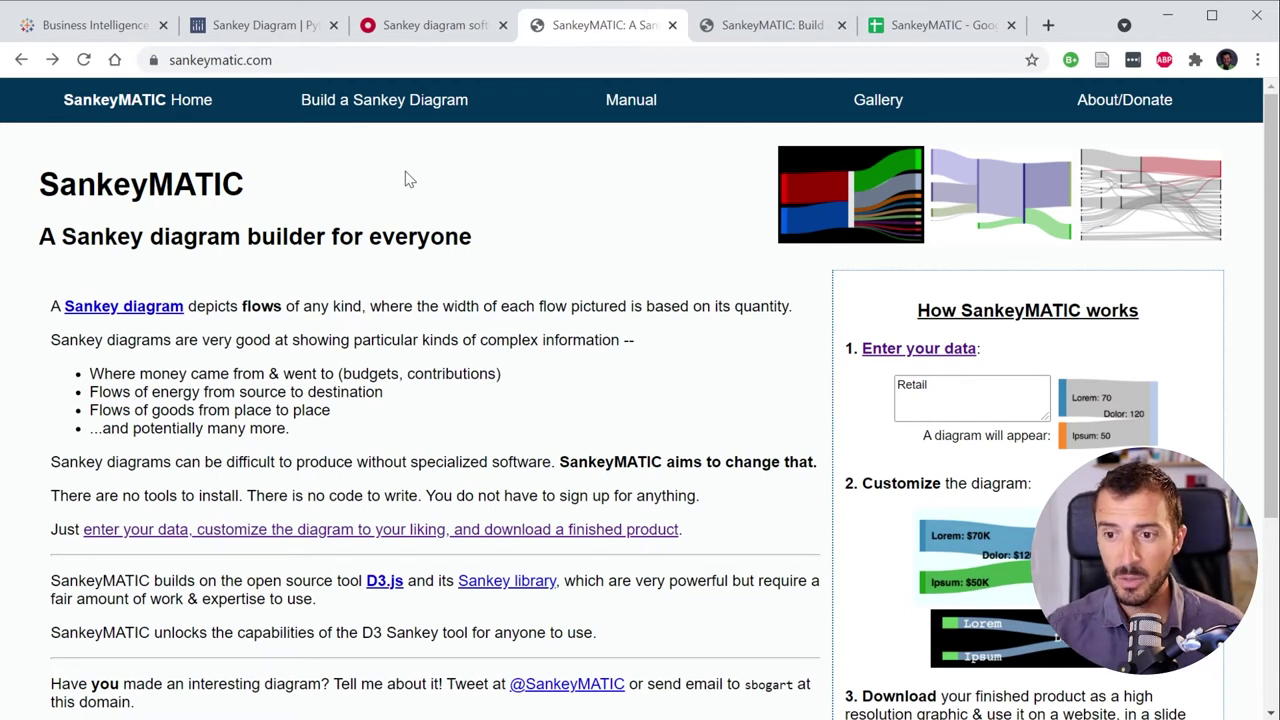
Open SankeyMATIC's 'Build a Sankey Diagram' page with the sample budget flows
{"action": "scroll", "coordinate": [391, 297], "scroll_direction": "down", "scroll_amount": 1}
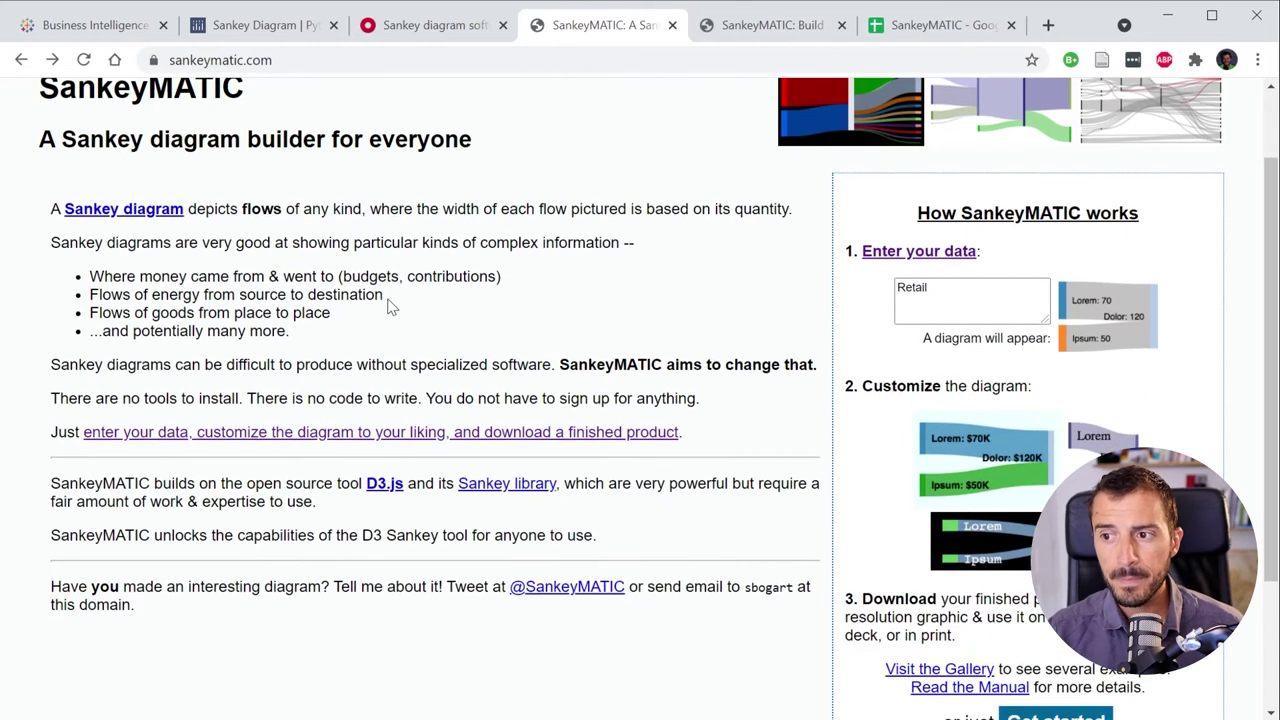
{"action": "scroll", "coordinate": [1123, 349], "scroll_direction": "up", "scroll_amount": 1}
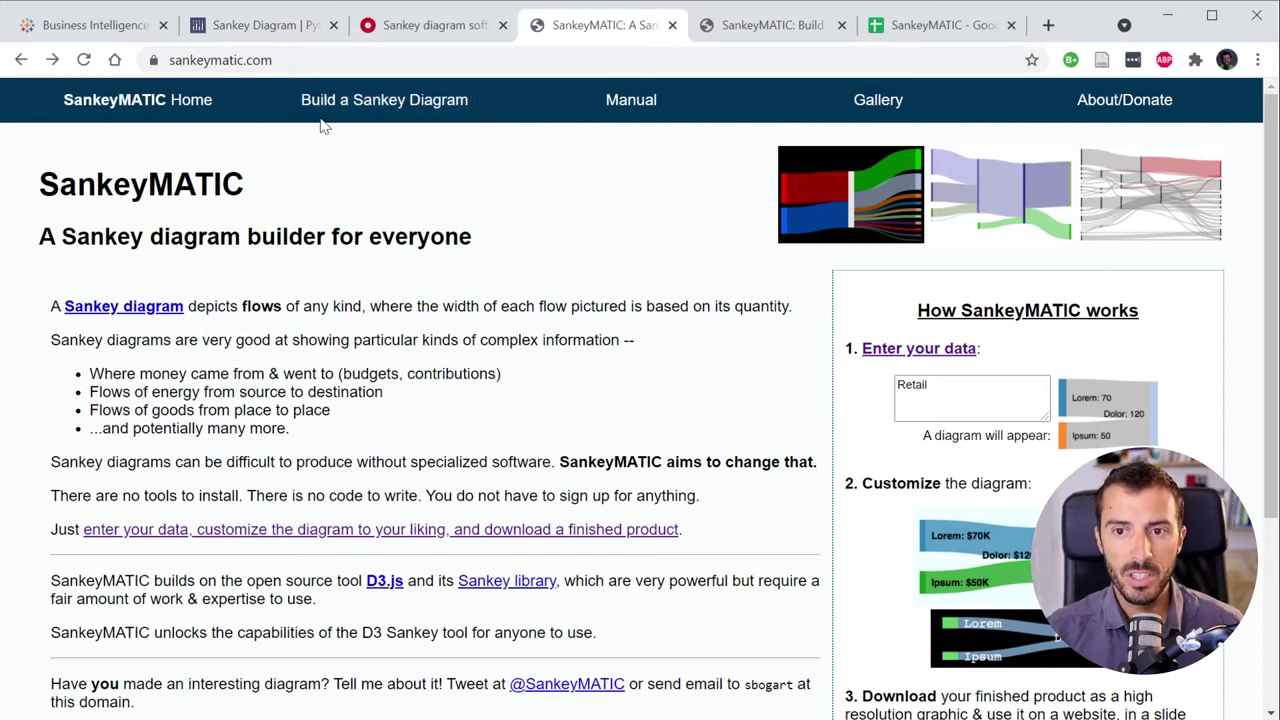
{"action": "left_click", "coordinate": [414, 106]}
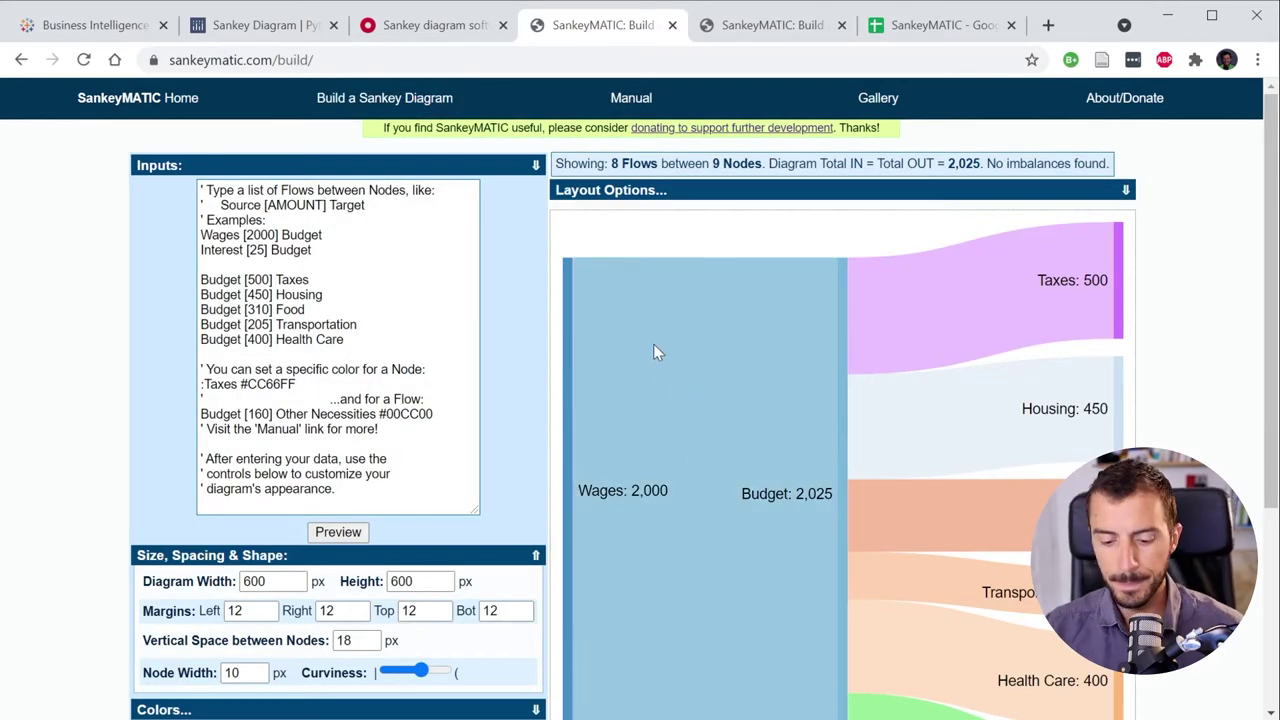
Drag the Wages node up and the Budget node slightly in the sample diagram
{"action": "key", "text": "ctrl+minus"}
{"action": "key", "text": "ctrl+minus"}
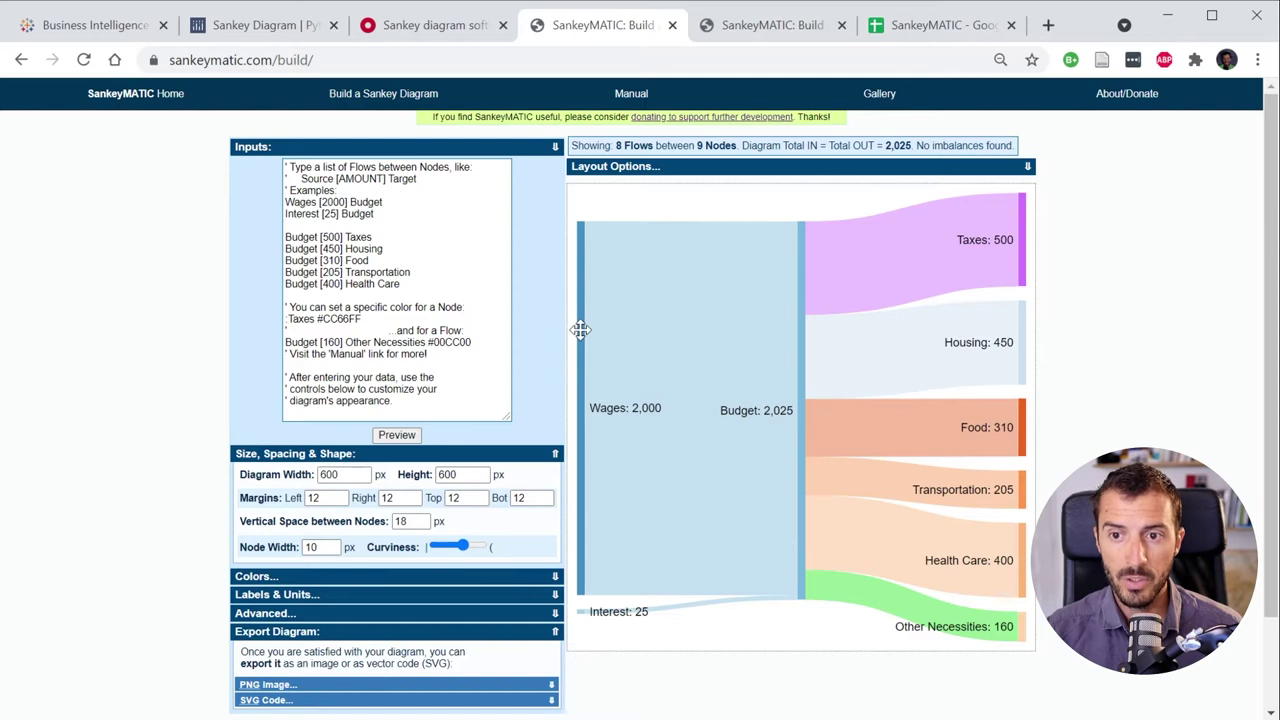
{"action": "left_click_drag", "start_coordinate": [578, 331], "coordinate": [580, 306]}
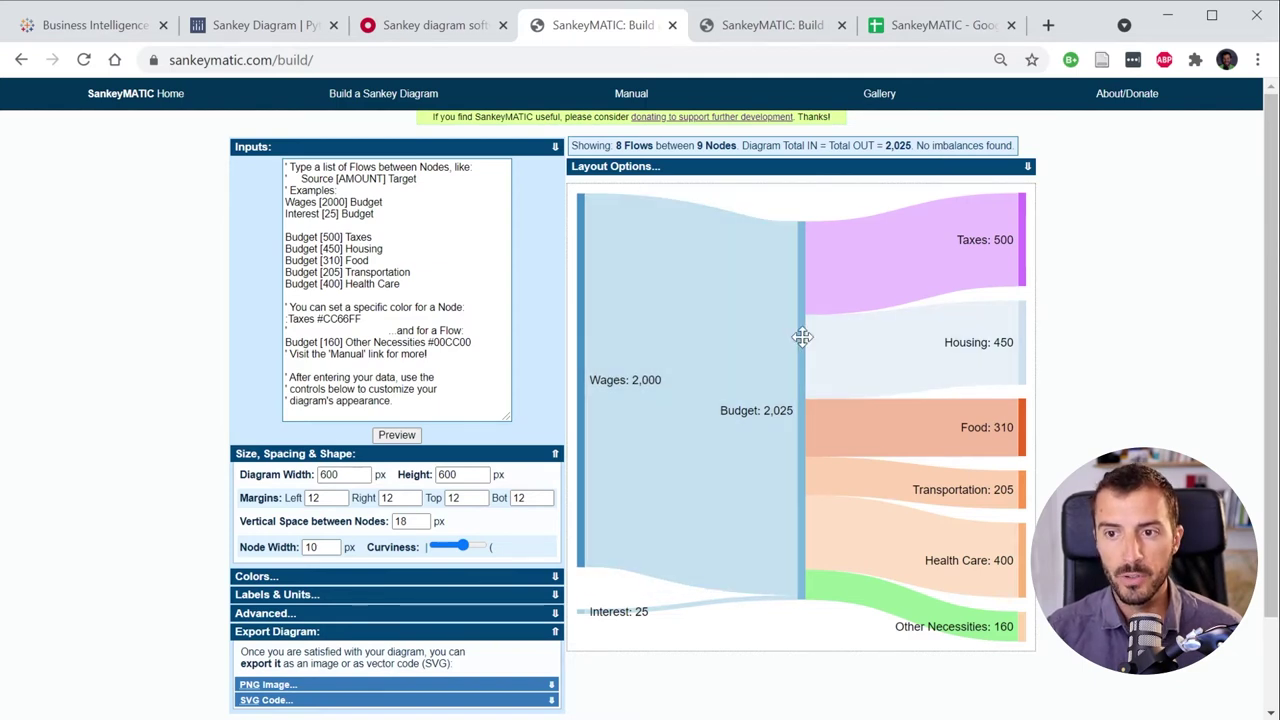
{"action": "left_click_drag", "start_coordinate": [801, 333], "coordinate": [802, 324]}
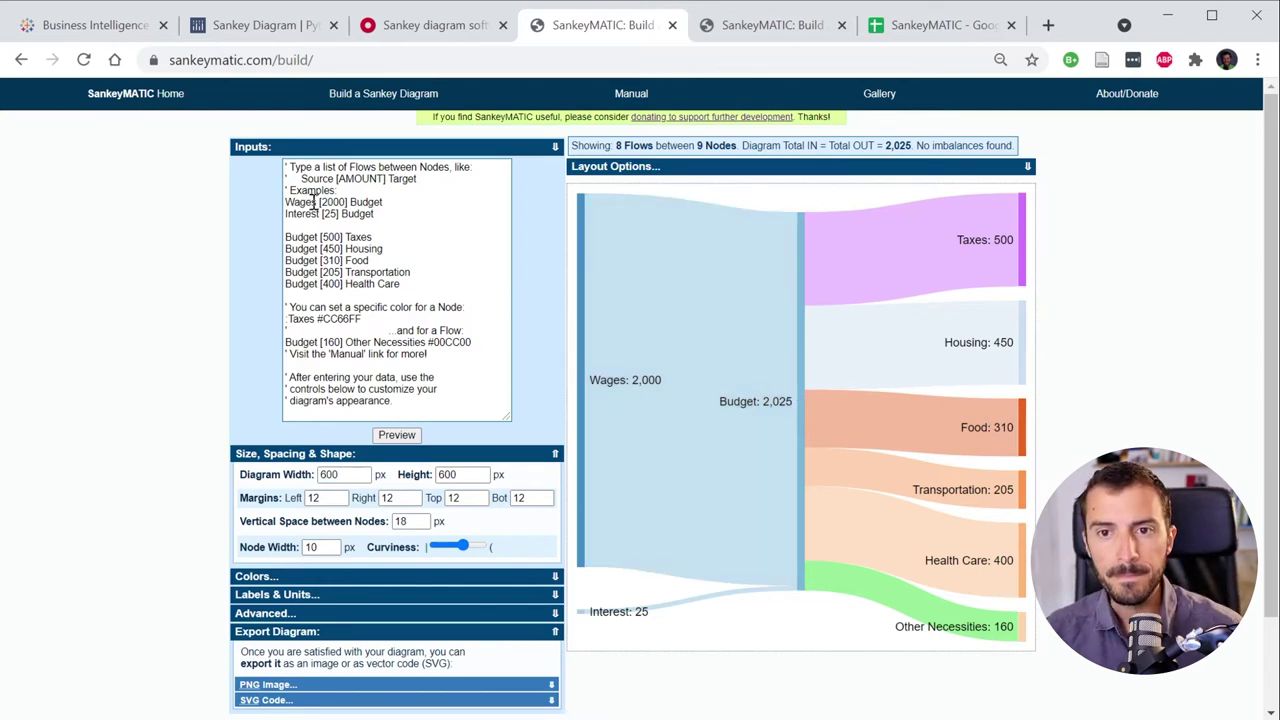
{"action": "key", "text": "ctrl+plus"}
{"action": "key", "text": "ctrl+plus"}
{"action": "key", "text": "ctrl+plus"}
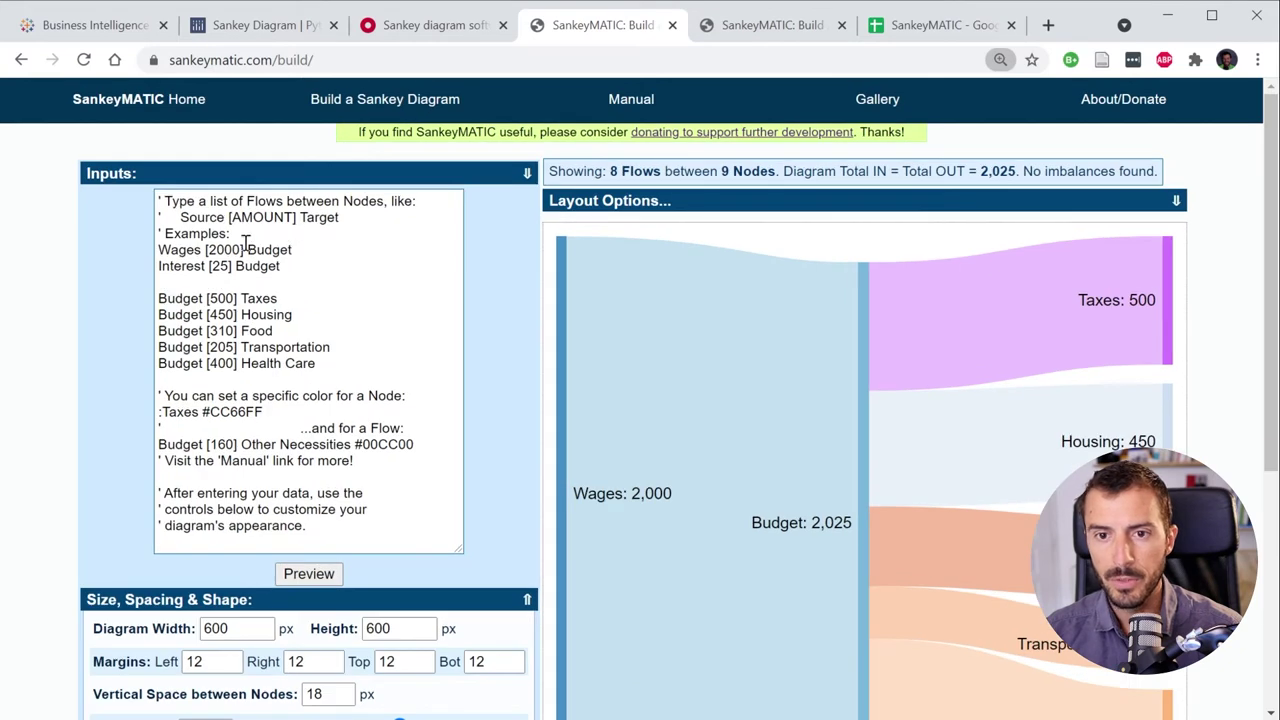
{"action": "left_click", "coordinate": [208, 250]}
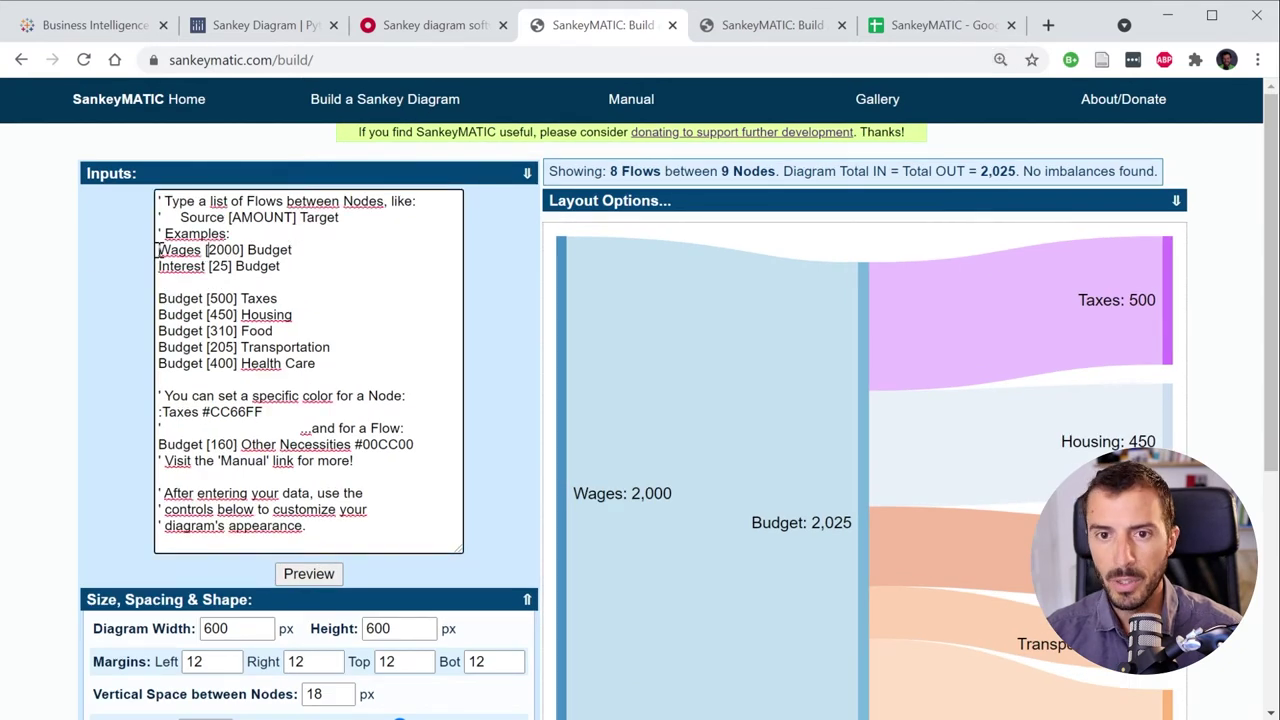
{"action": "double_click", "coordinate": [162, 250]}
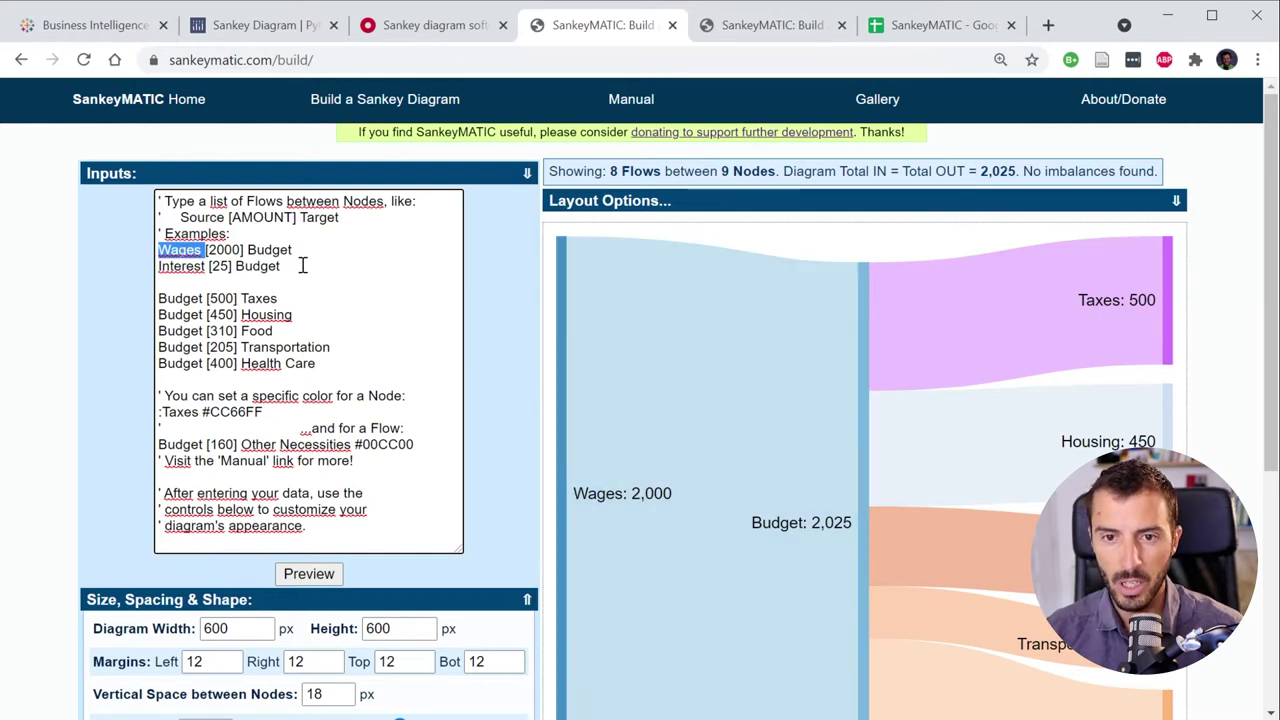
{"action": "double_click", "coordinate": [264, 248]}
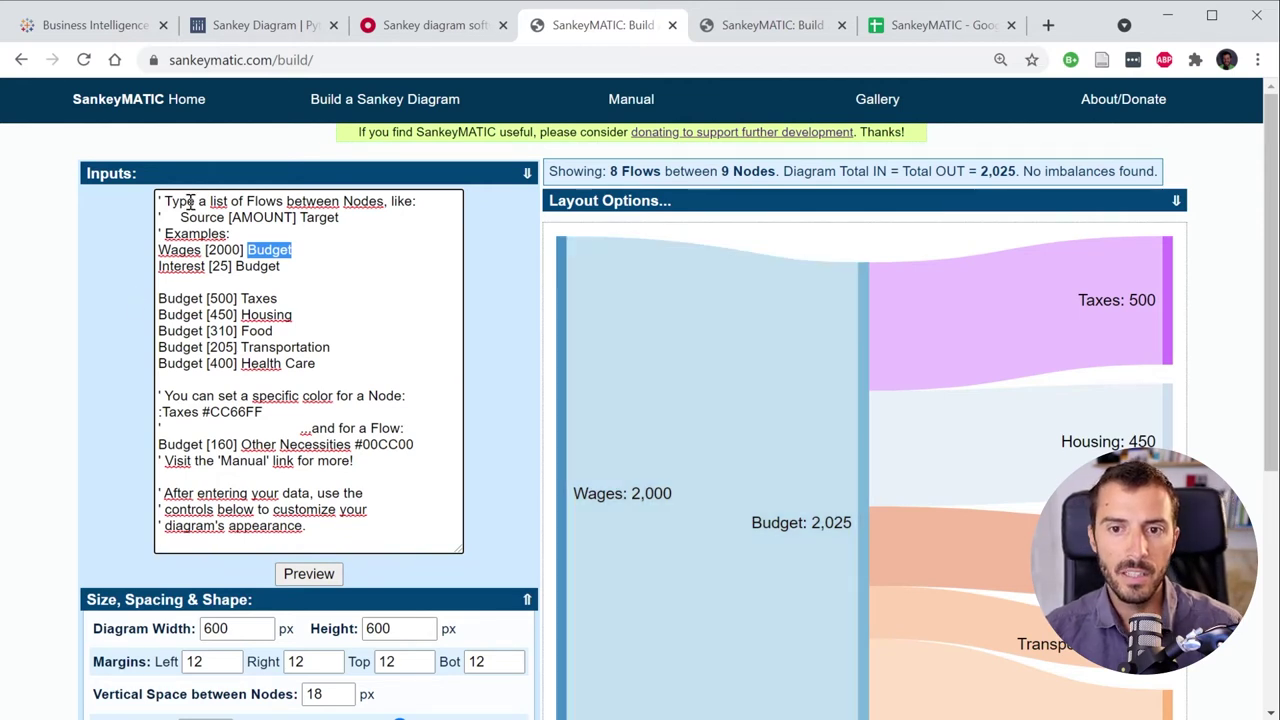
{"action": "left_click_drag", "start_coordinate": [179, 201], "coordinate": [358, 216]}
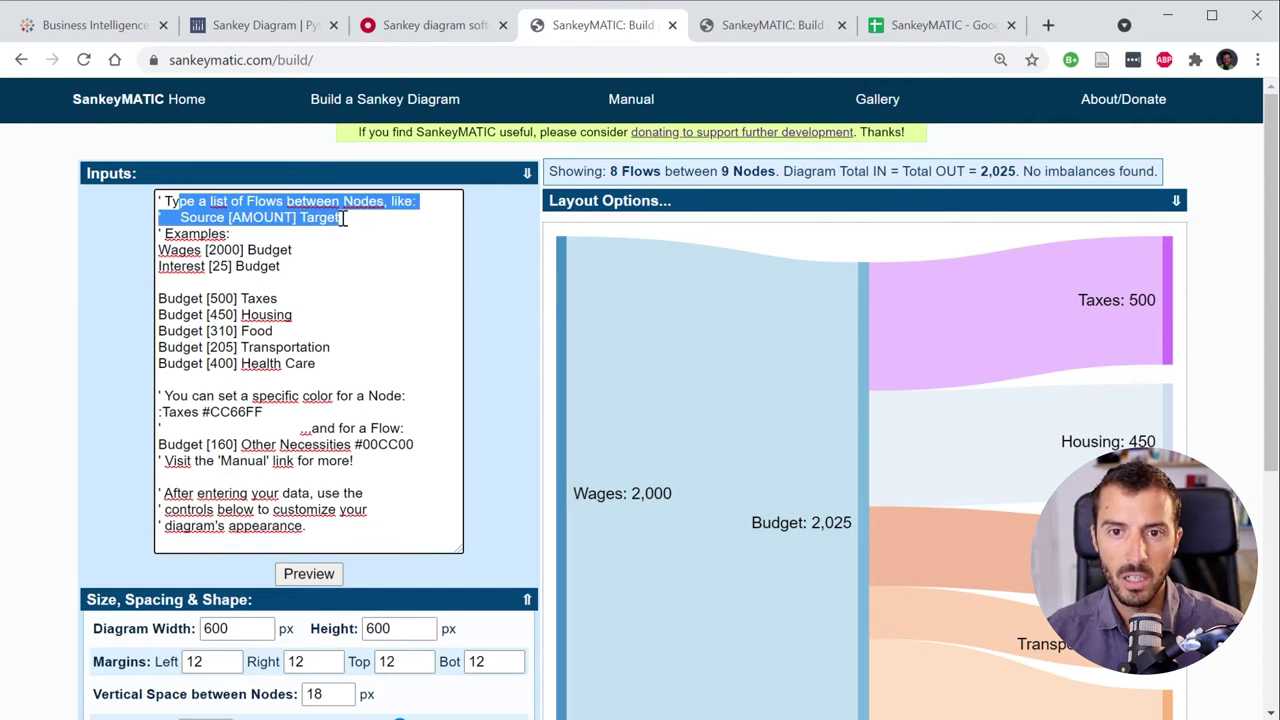
{"action": "double_click", "coordinate": [183, 218]}
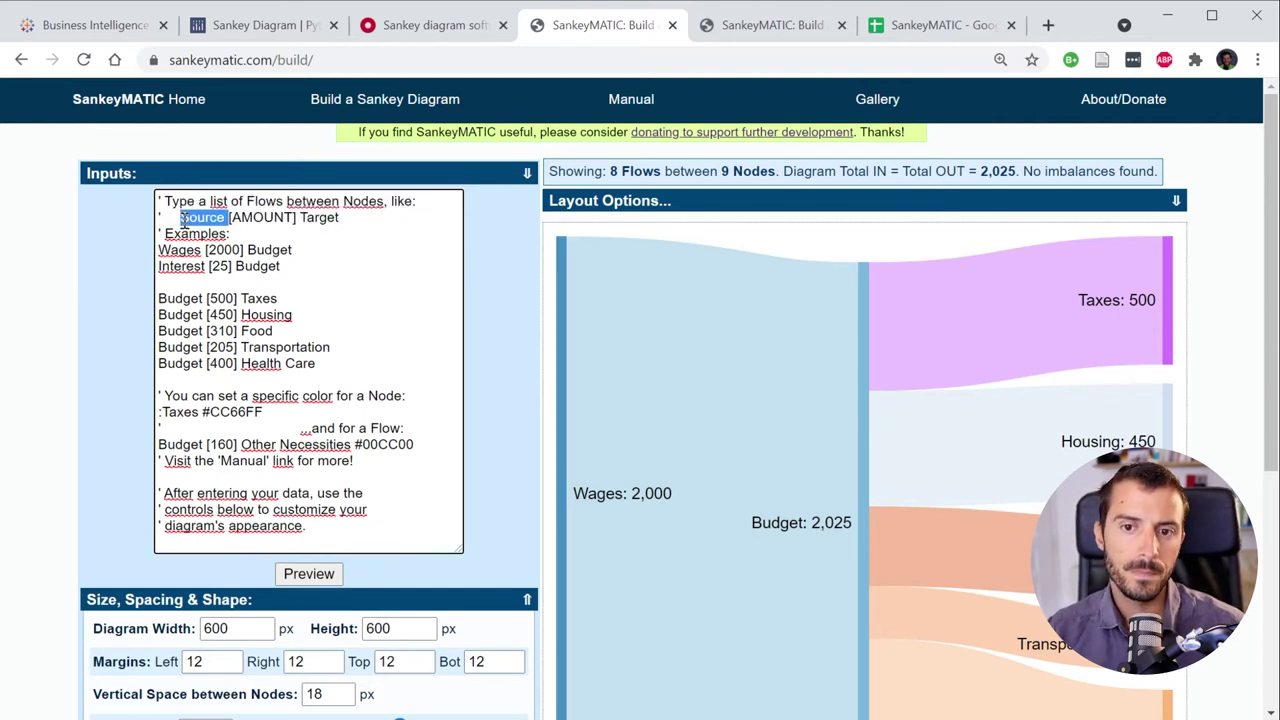
{"action": "double_click", "coordinate": [249, 218]}
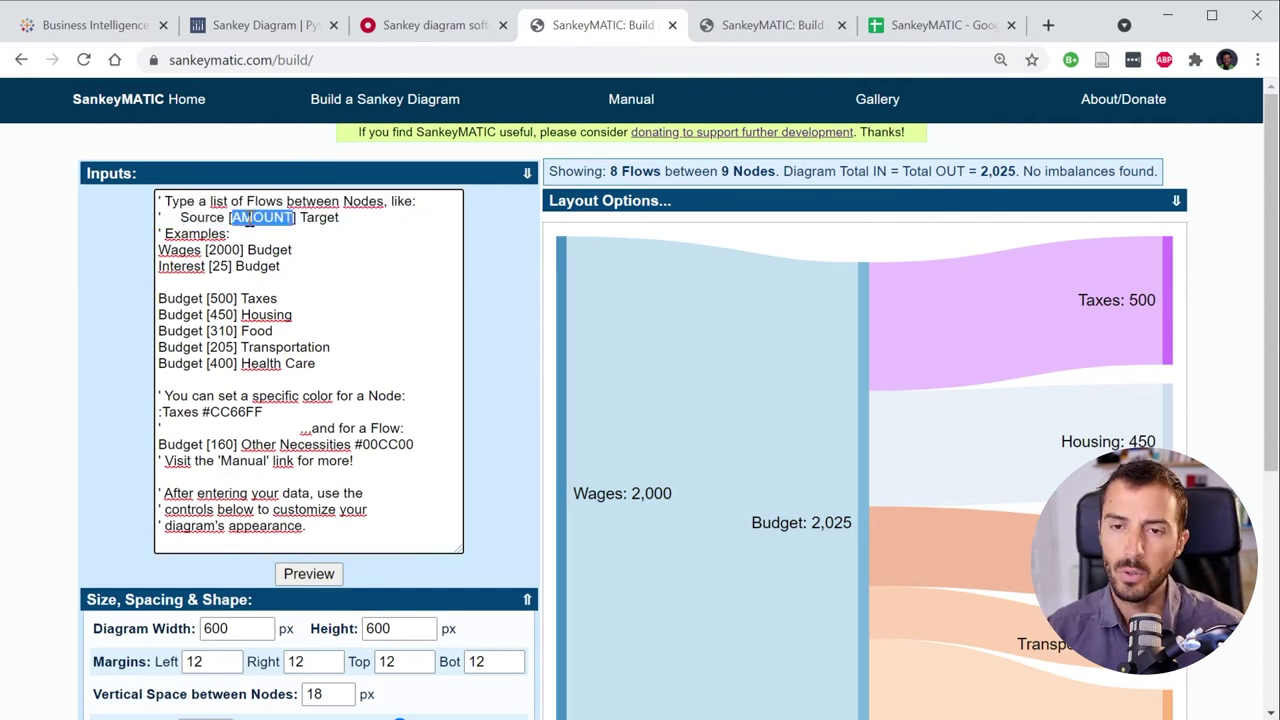
{"action": "double_click", "coordinate": [330, 218]}
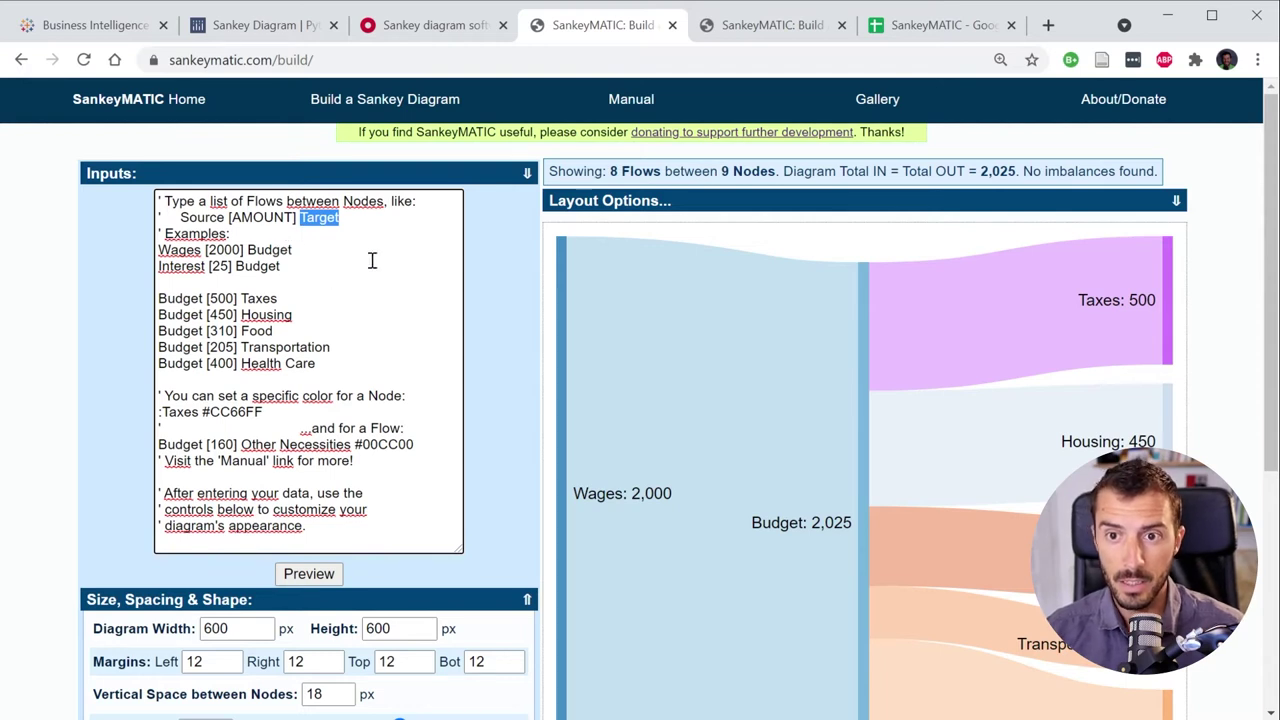
{"action": "left_click", "coordinate": [184, 252]}
{"action": "double_click", "coordinate": [184, 252]}
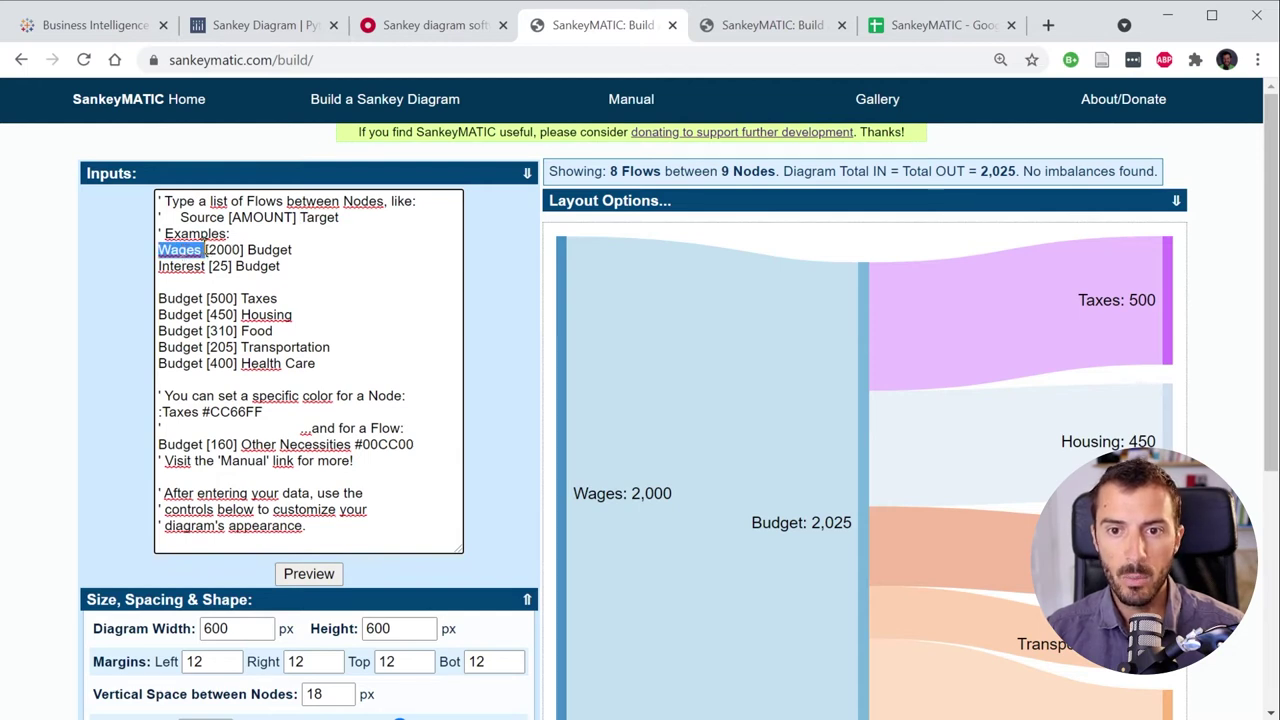
{"action": "double_click", "coordinate": [263, 249]}
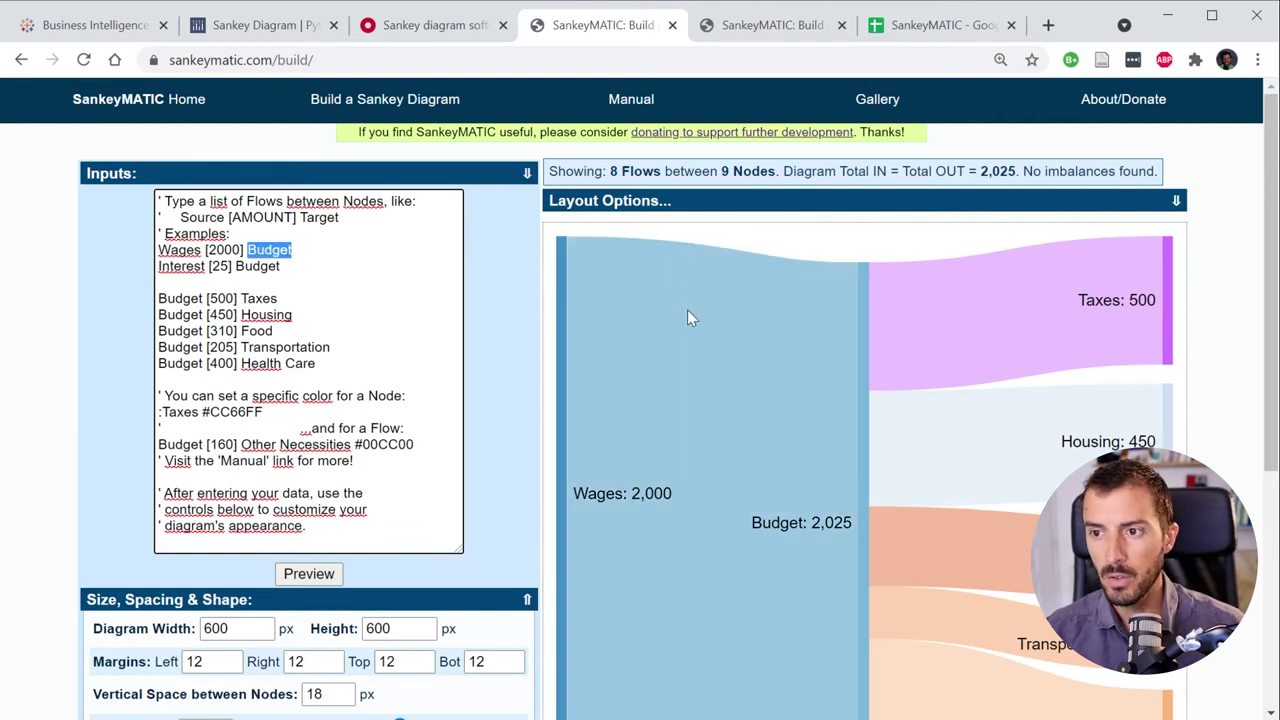
Delete the Interest flow line and preview the diagram without it
{"action": "key", "text": "ctrl+minus"}
{"action": "key", "text": "ctrl+minus"}
{"action": "key", "text": "ctrl+minus"}
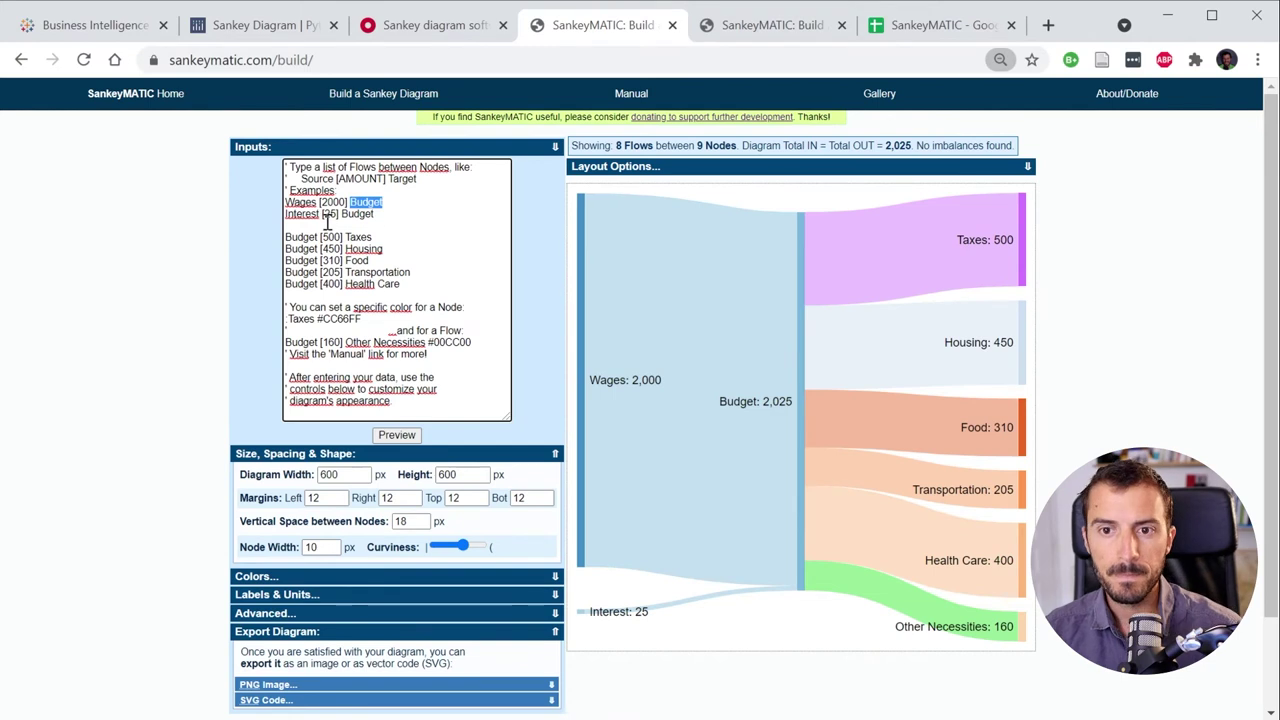
{"action": "triple_click", "coordinate": [318, 220]}
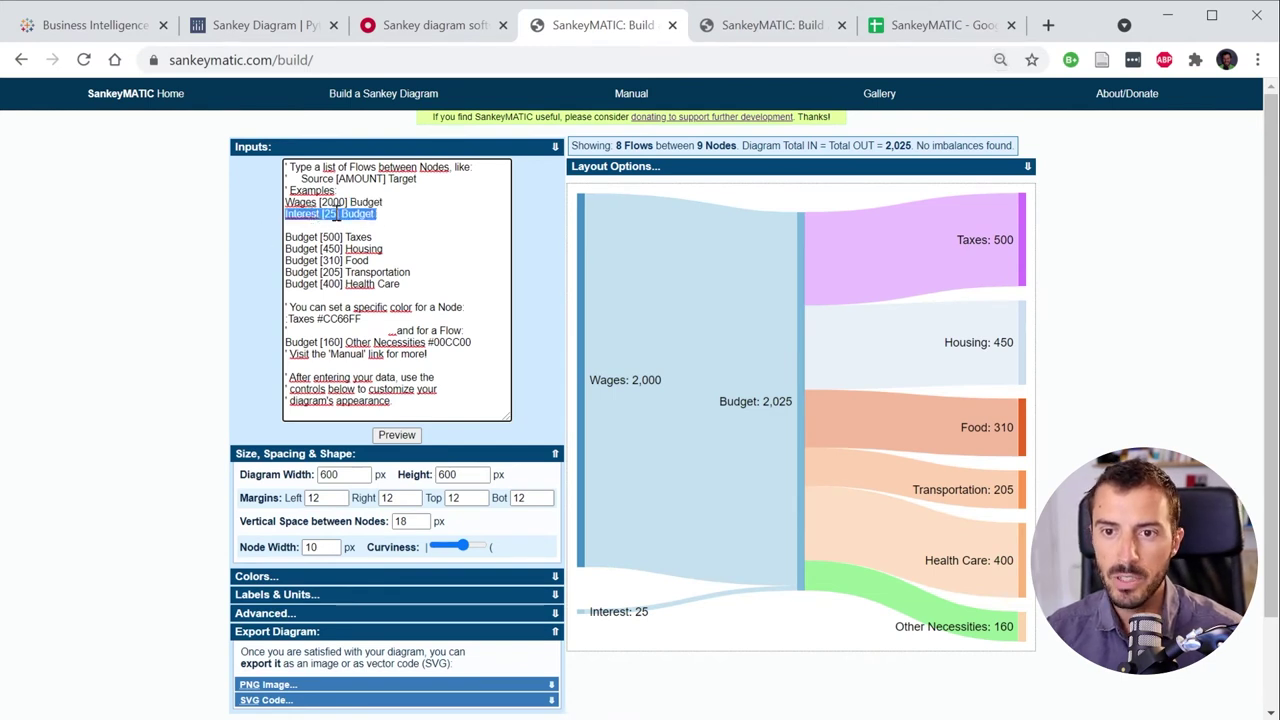
{"action": "key", "text": "BackSpace"}
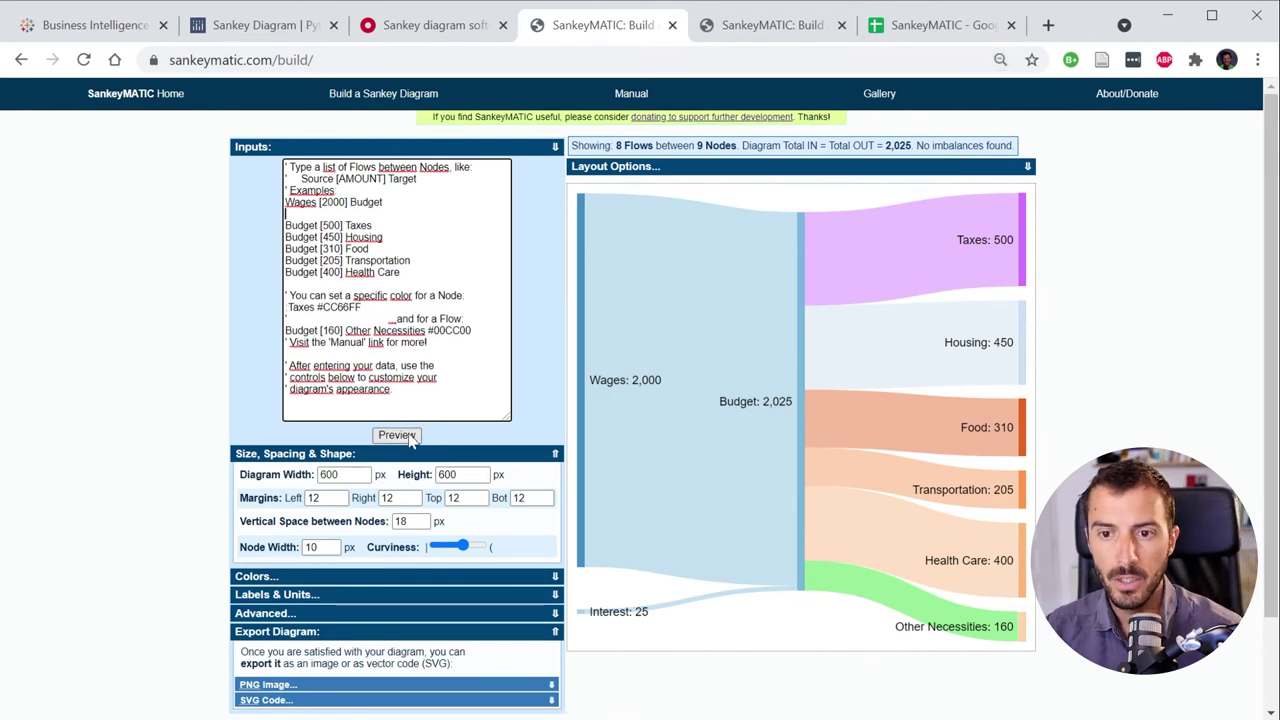
{"action": "left_click", "coordinate": [418, 434]}
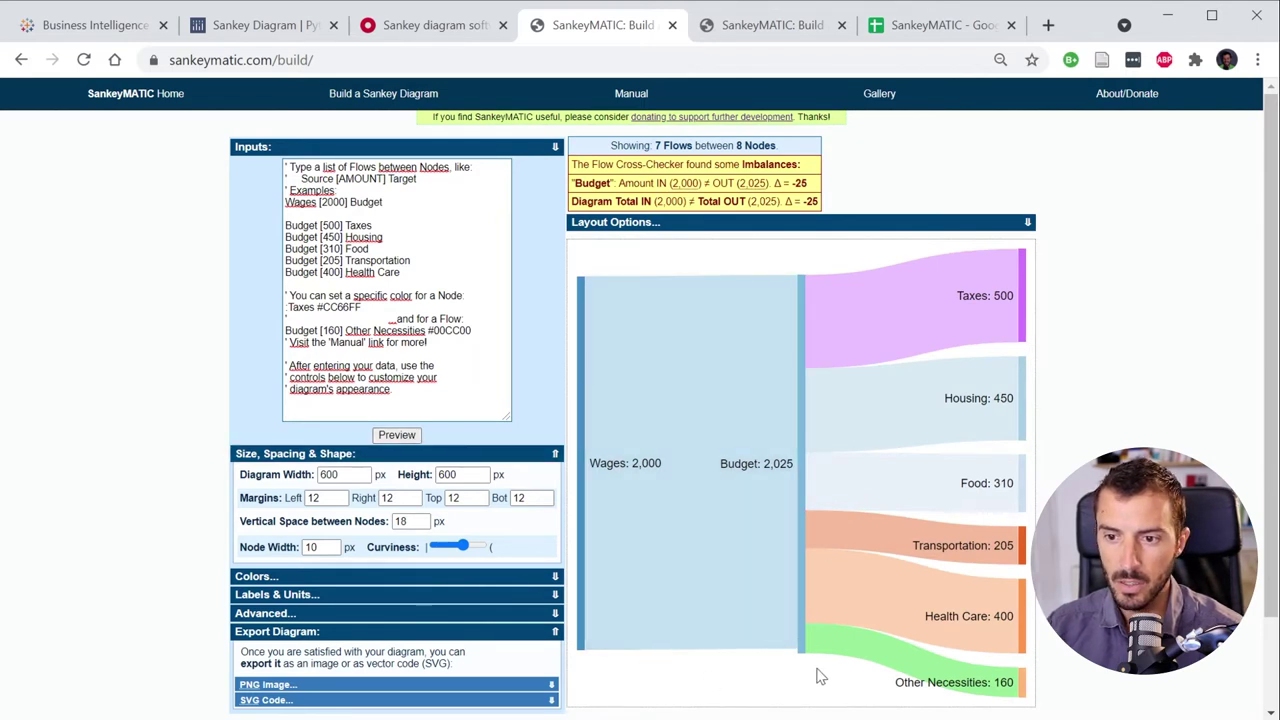
Restore the Interest line, change its amount from 25 to 100, and preview
{"action": "left_click", "coordinate": [348, 178]}
{"action": "key", "text": "ctrl+z"}
{"action": "left_click", "coordinate": [328, 213]}
{"action": "double_click", "coordinate": [330, 213]}
{"action": "type", "text": "100"}
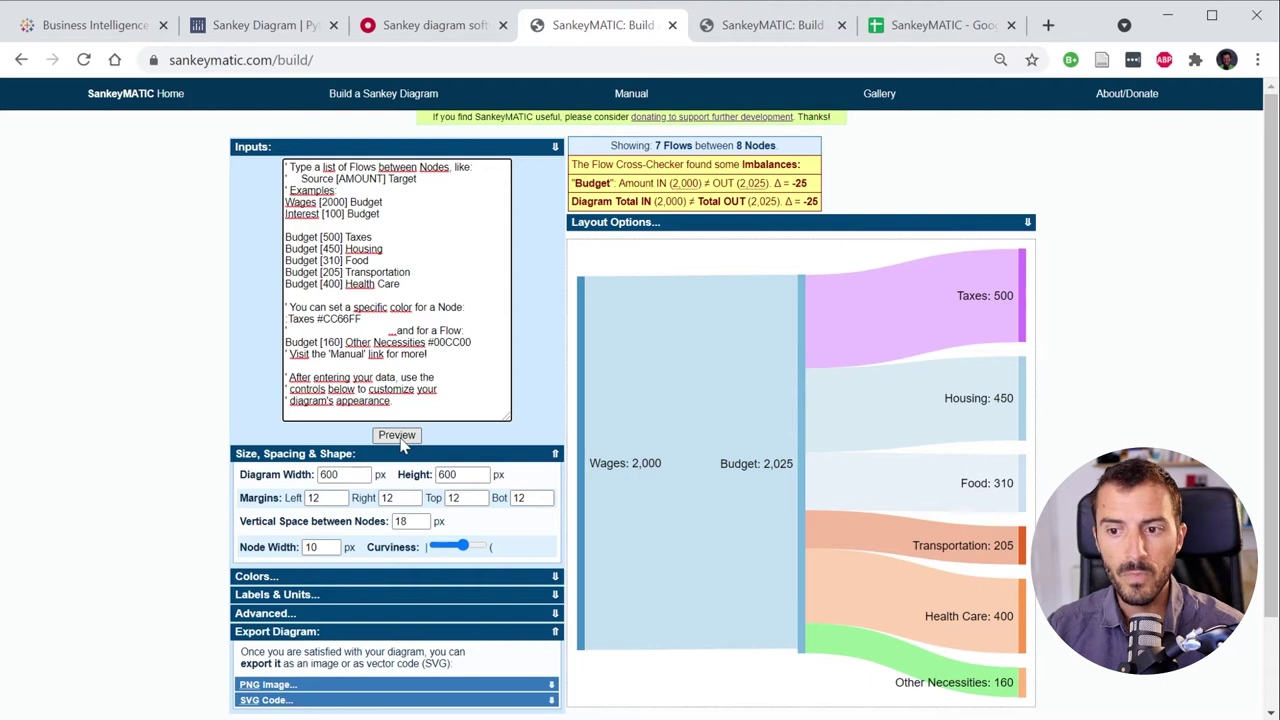
{"action": "left_click", "coordinate": [397, 435]}
{"action": "scroll", "coordinate": [836, 410], "scroll_direction": "down", "scroll_amount": 2}
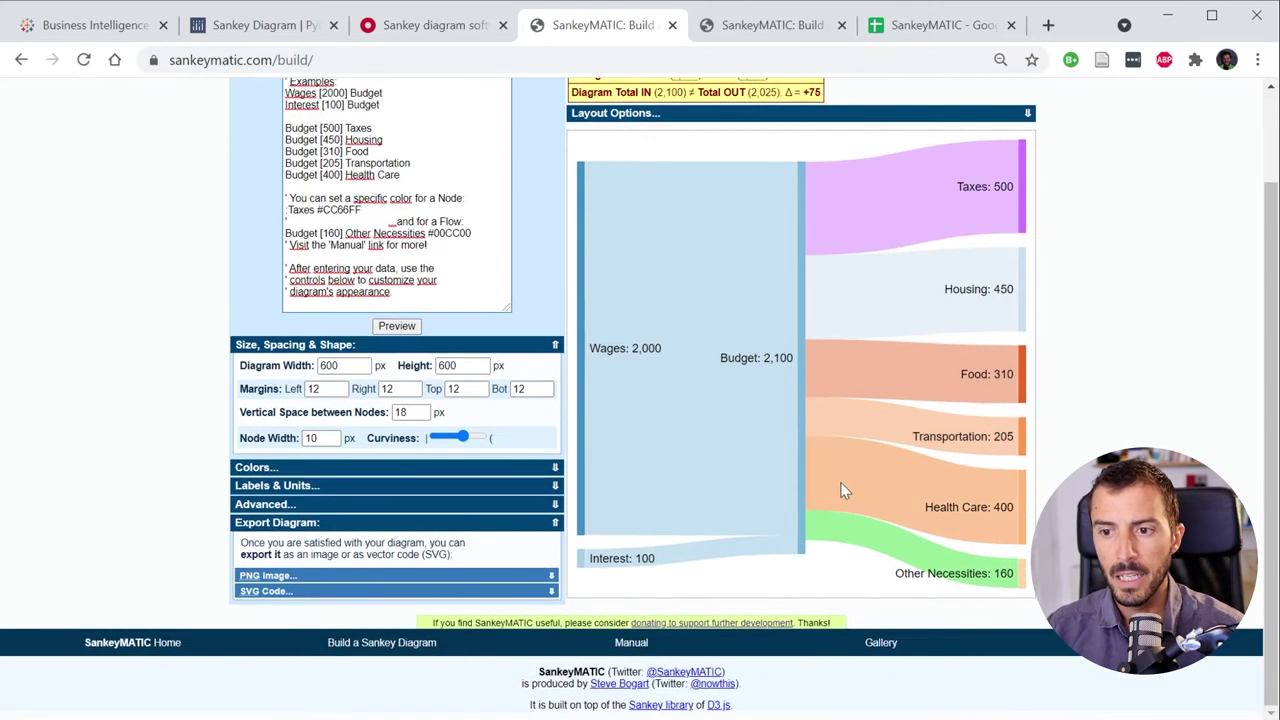
{"action": "scroll", "coordinate": [840, 485], "scroll_direction": "up", "scroll_amount": 1}
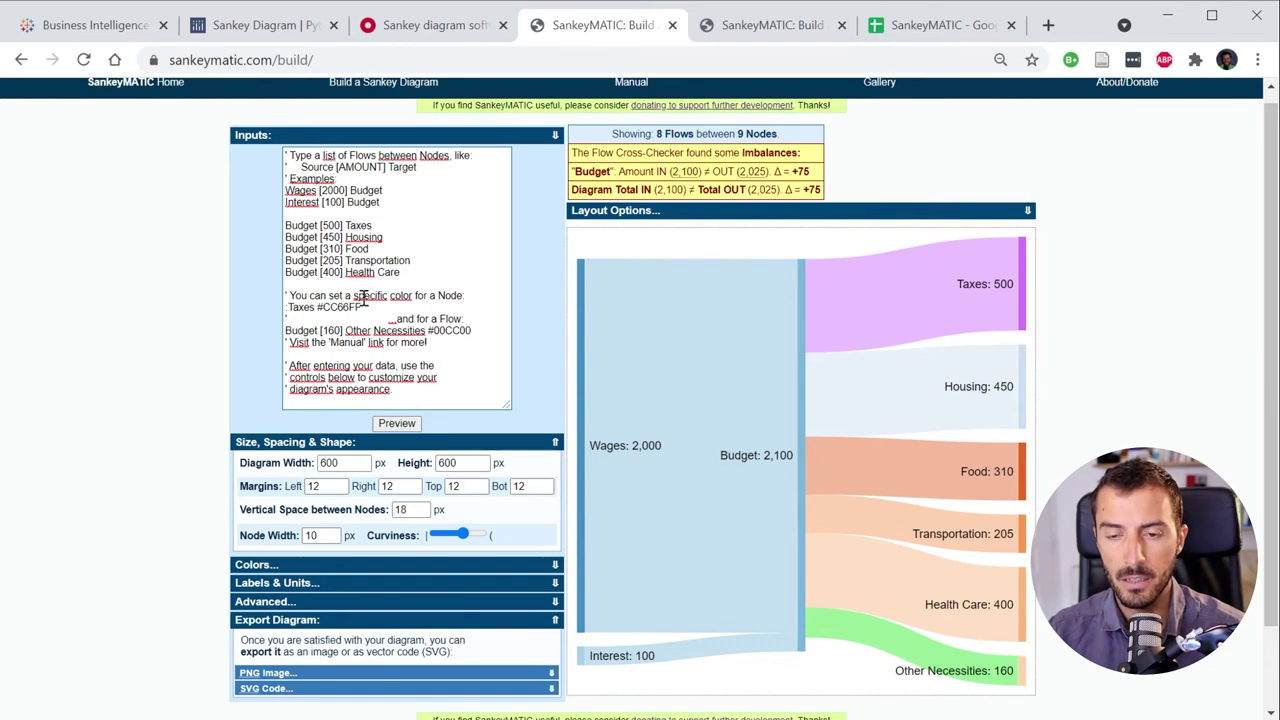
Paste a copy of the Budget [400] Health Care line on a new line below it
{"action": "triple_click", "coordinate": [363, 273]}
{"action": "key", "text": "ctrl+c"}
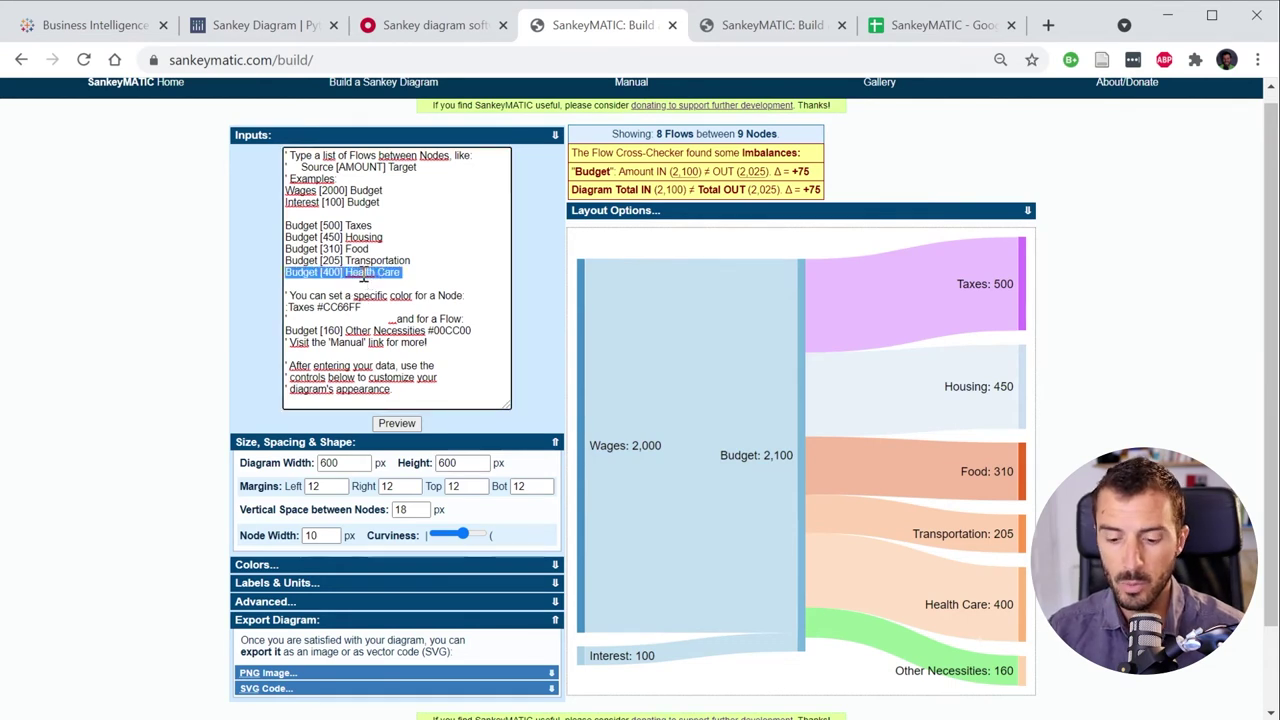
{"action": "left_click", "coordinate": [407, 276]}
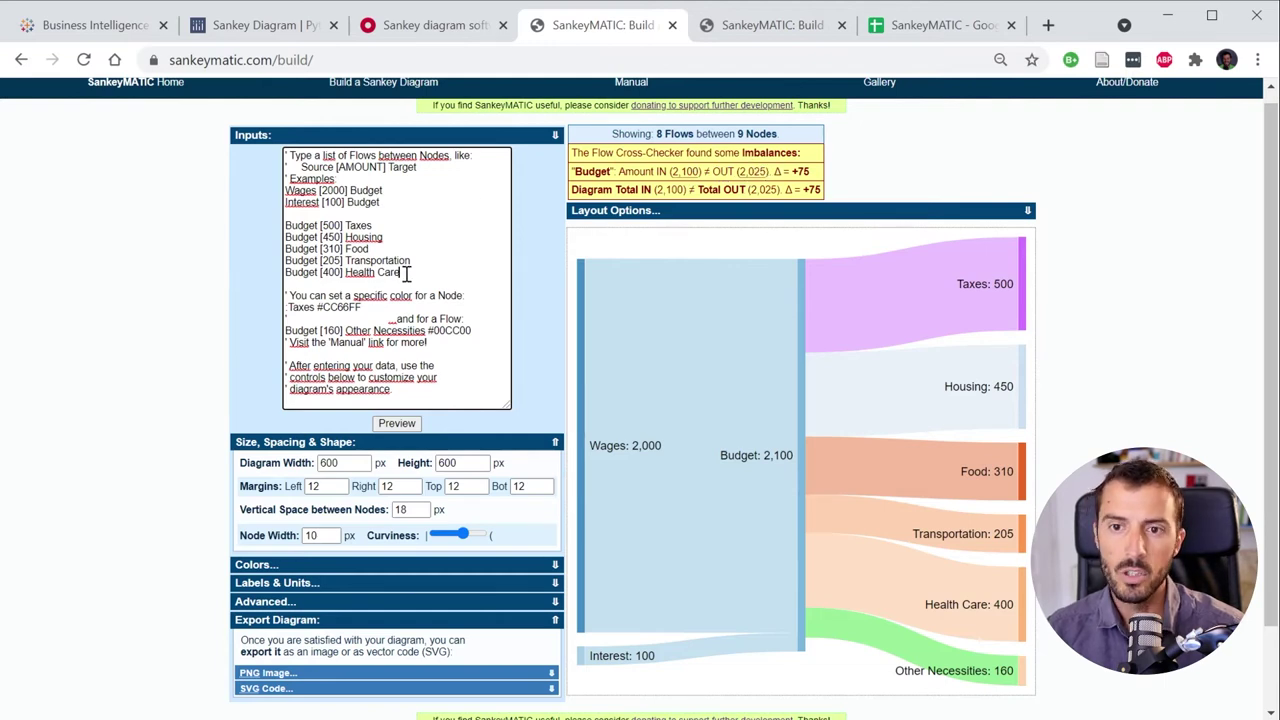
{"action": "key", "text": "Return"}
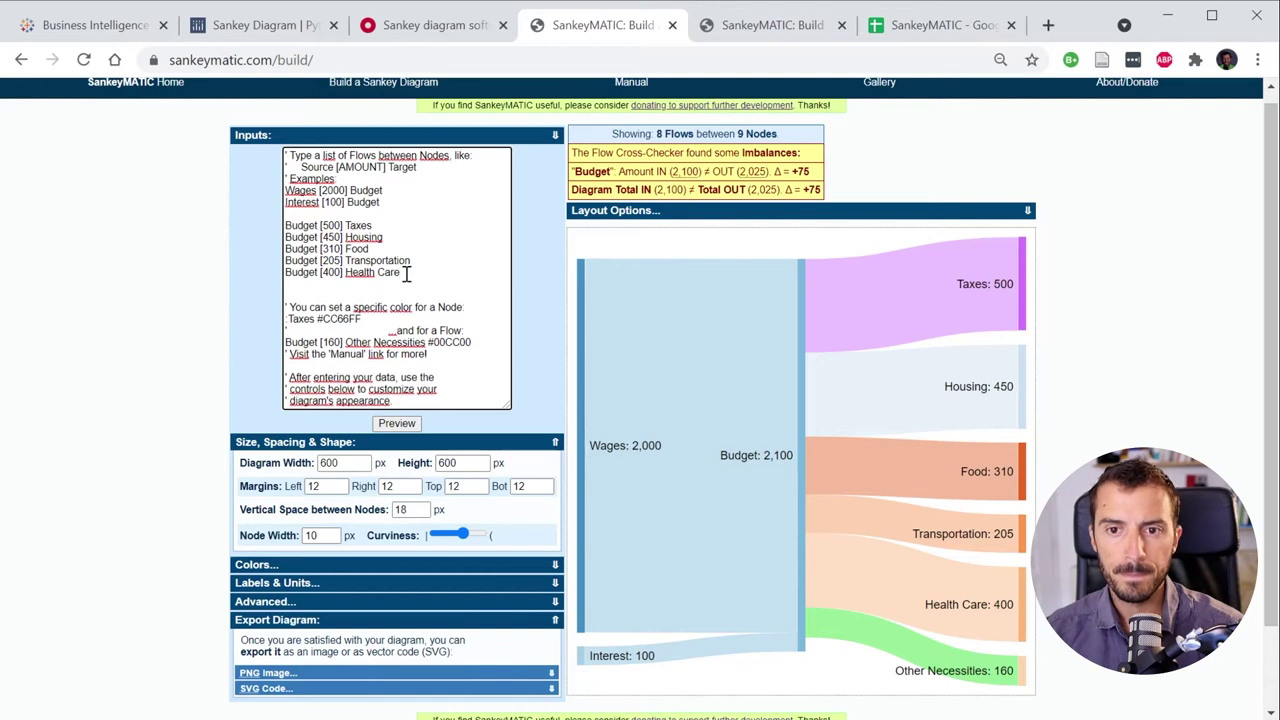
{"action": "type", "text": "Budget"}
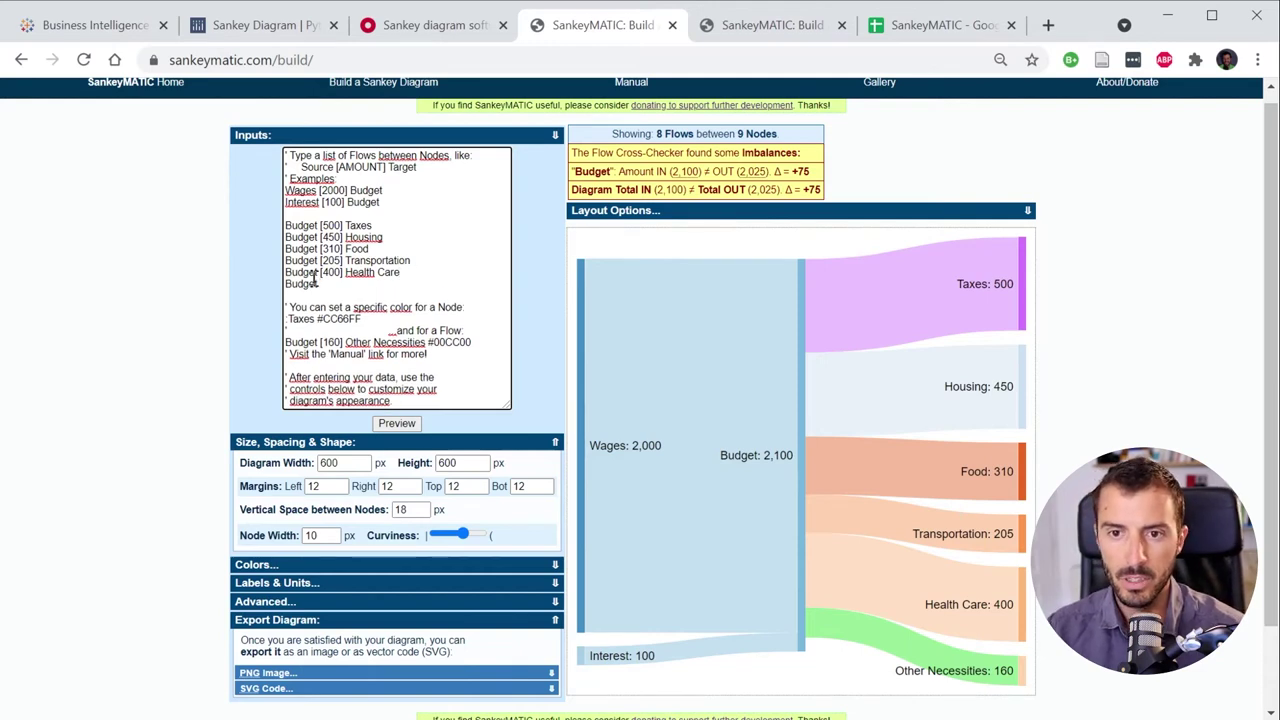
{"action": "triple_click", "coordinate": [314, 274]}
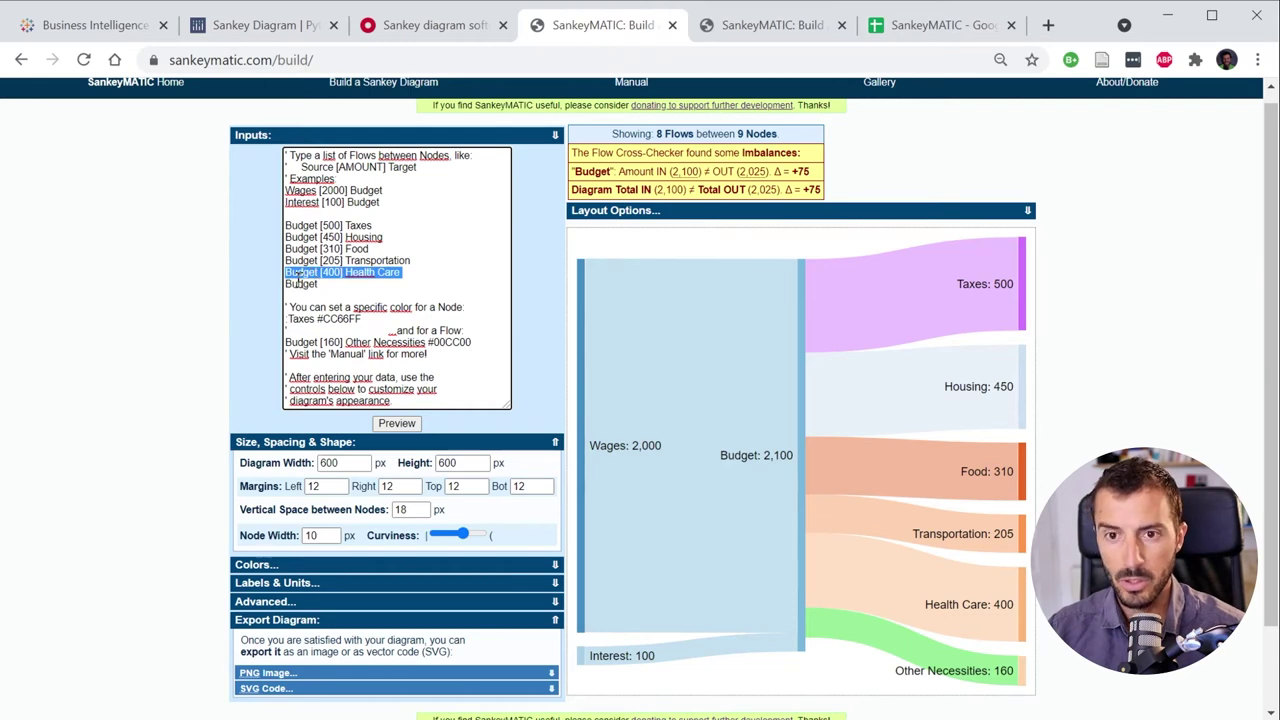
{"action": "double_click", "coordinate": [298, 284]}
{"action": "key", "text": "ctrl+v"}
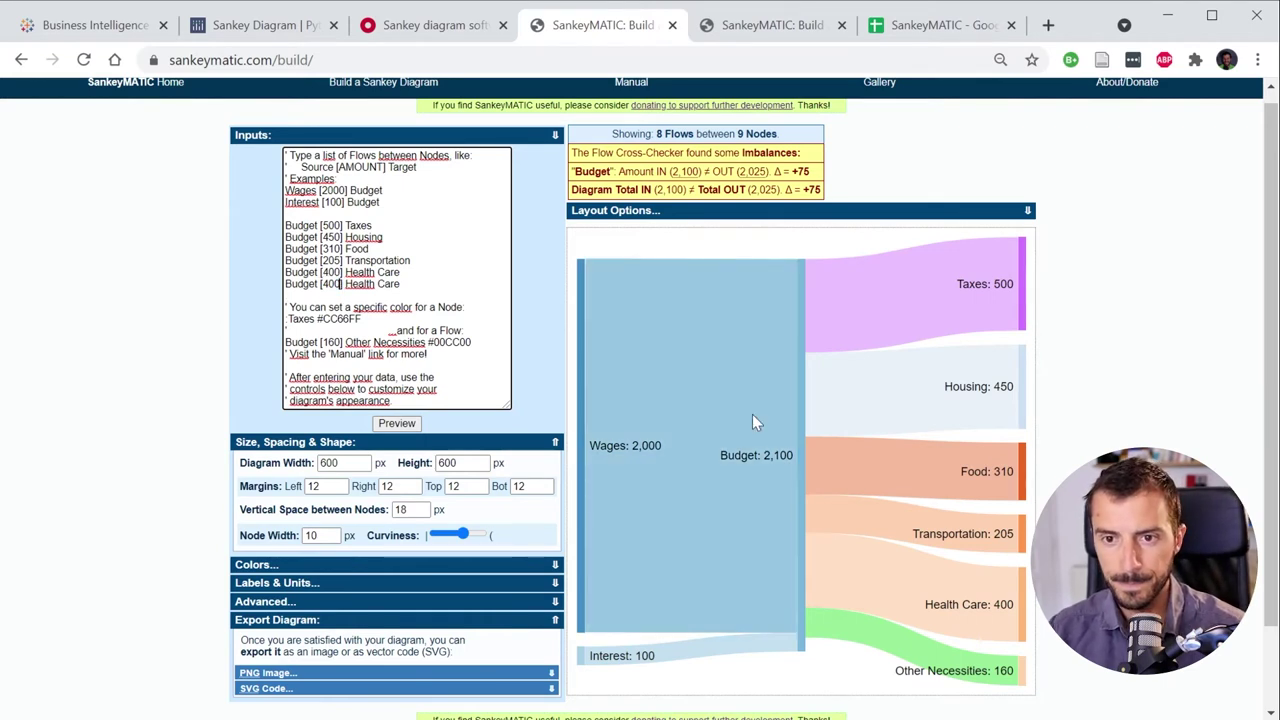
Change the copied line to Budget [75] Savings
{"action": "key", "text": "BackSpace"}
{"action": "key", "text": "BackSpace"}
{"action": "key", "text": "BackSpace"}
{"action": "type", "text": "75"}
{"action": "key", "text": "ctrl+shift+Right"}
{"action": "key", "text": "ctrl+shift+Right"}
{"action": "type", "text": "Savings"}
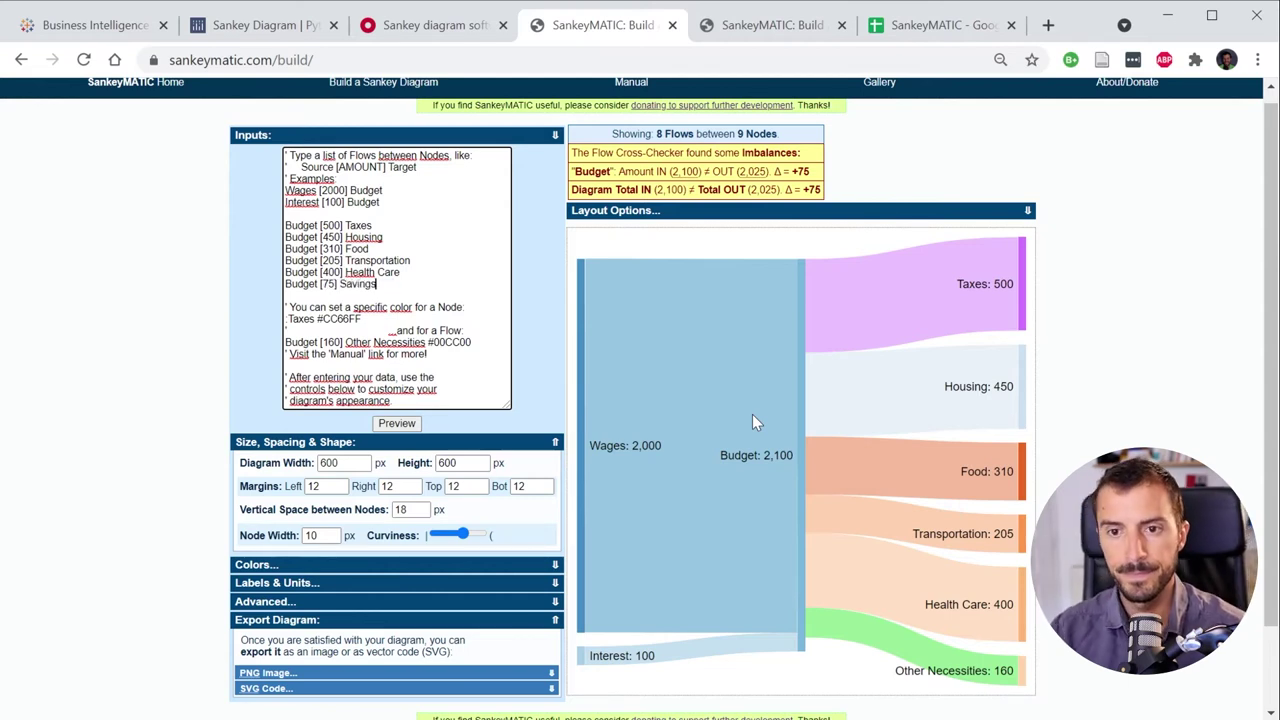
Preview with Savings 75, then place Housing at the top above Taxes and nudge Budget
{"action": "left_click", "coordinate": [396, 424]}
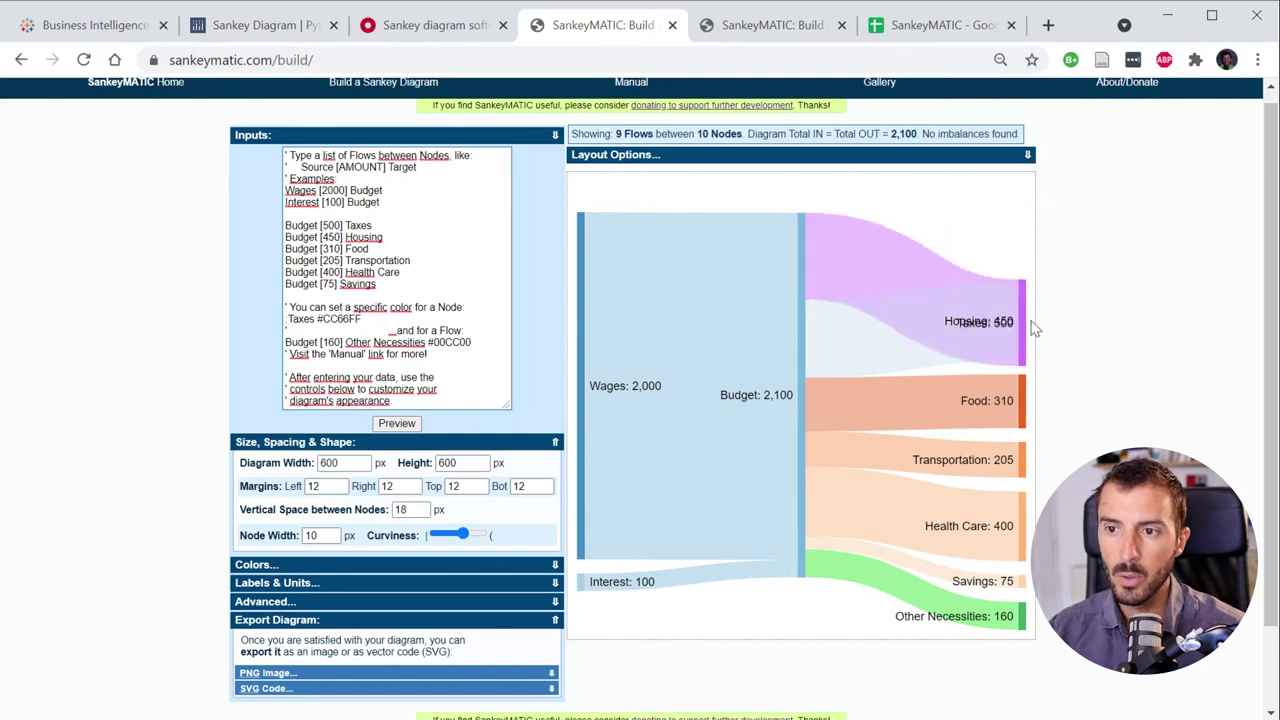
{"action": "left_click_drag", "start_coordinate": [1020, 218], "coordinate": [1030, 344]}
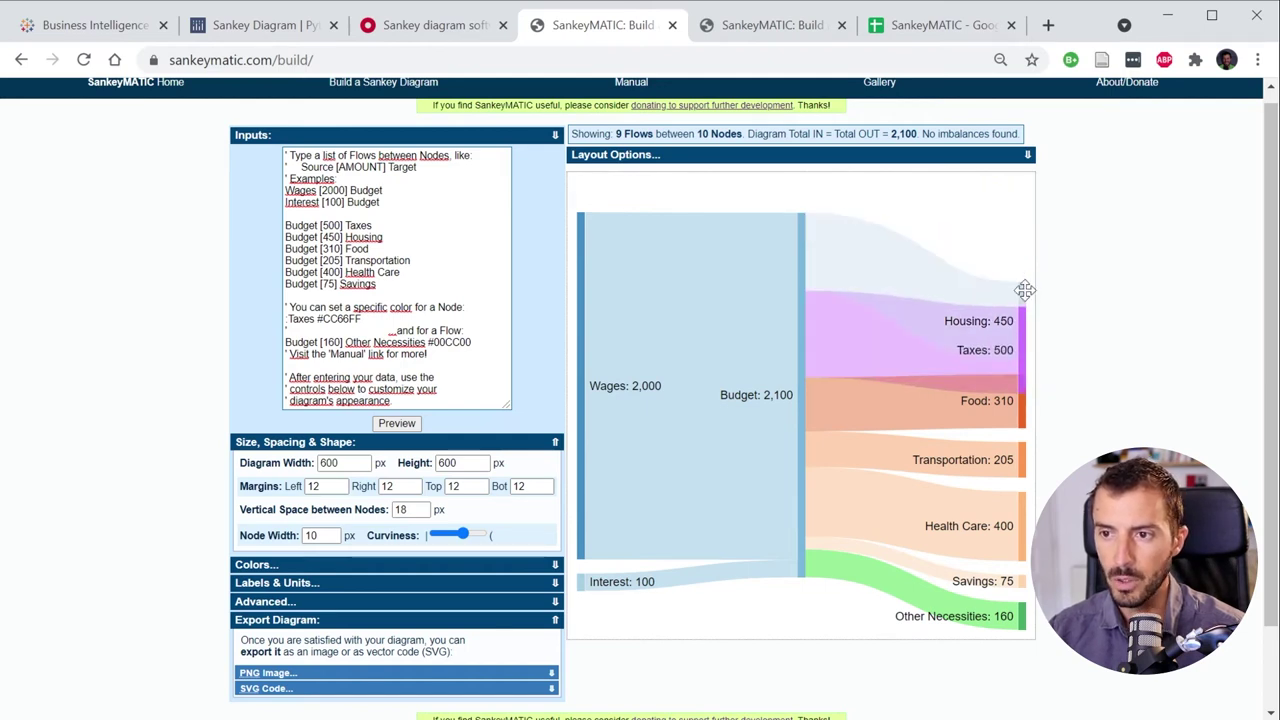
{"action": "left_click_drag", "start_coordinate": [1030, 297], "coordinate": [1026, 215]}
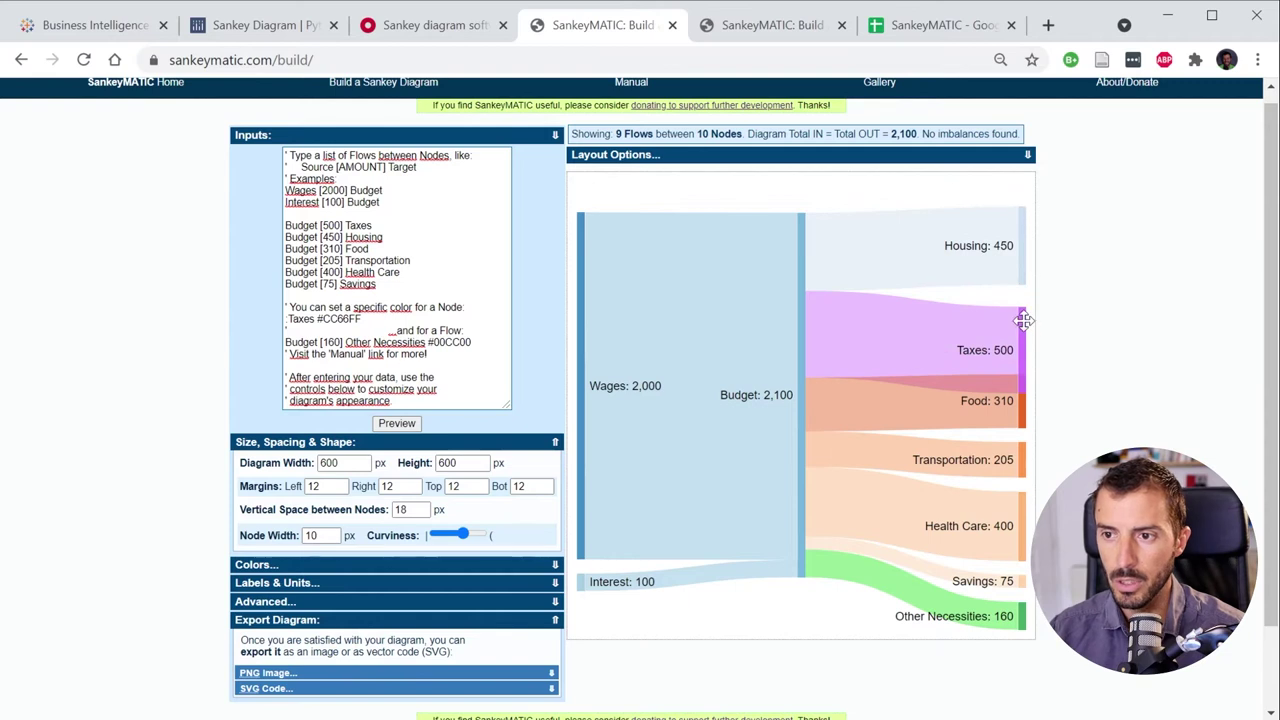
{"action": "left_click_drag", "start_coordinate": [1028, 305], "coordinate": [1022, 287]}
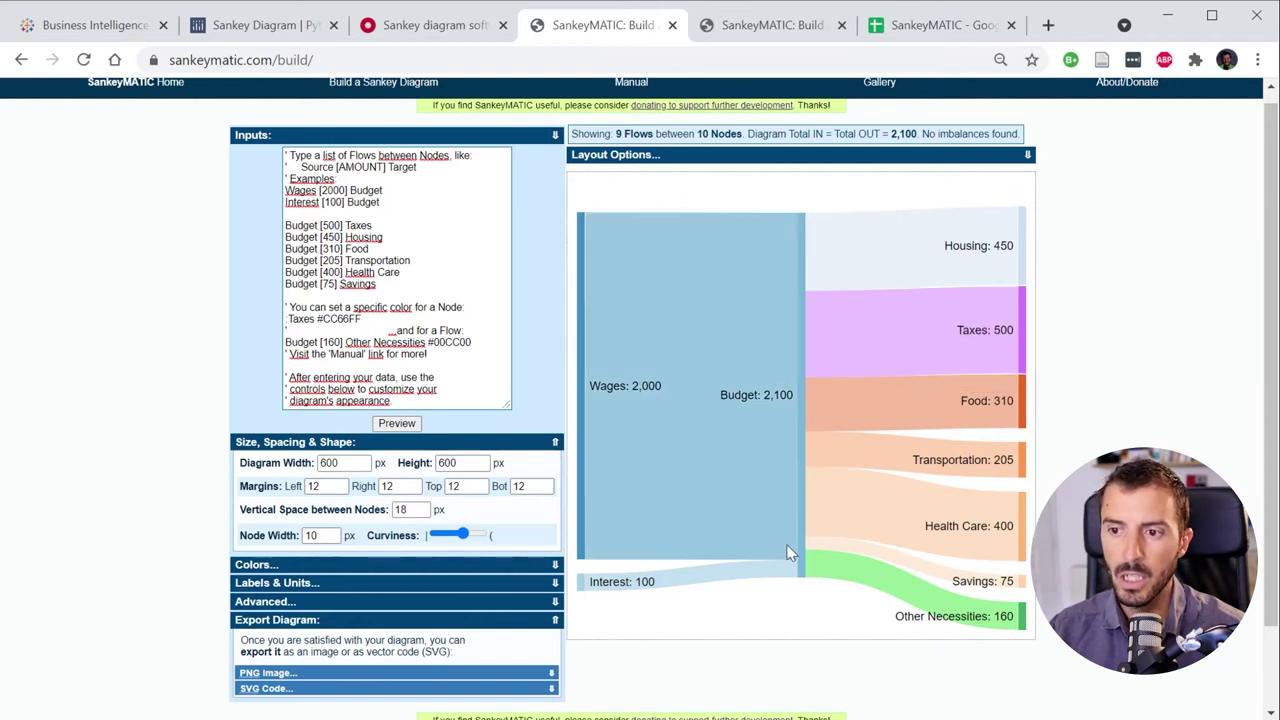
{"action": "left_click_drag", "start_coordinate": [800, 445], "coordinate": [804, 448]}
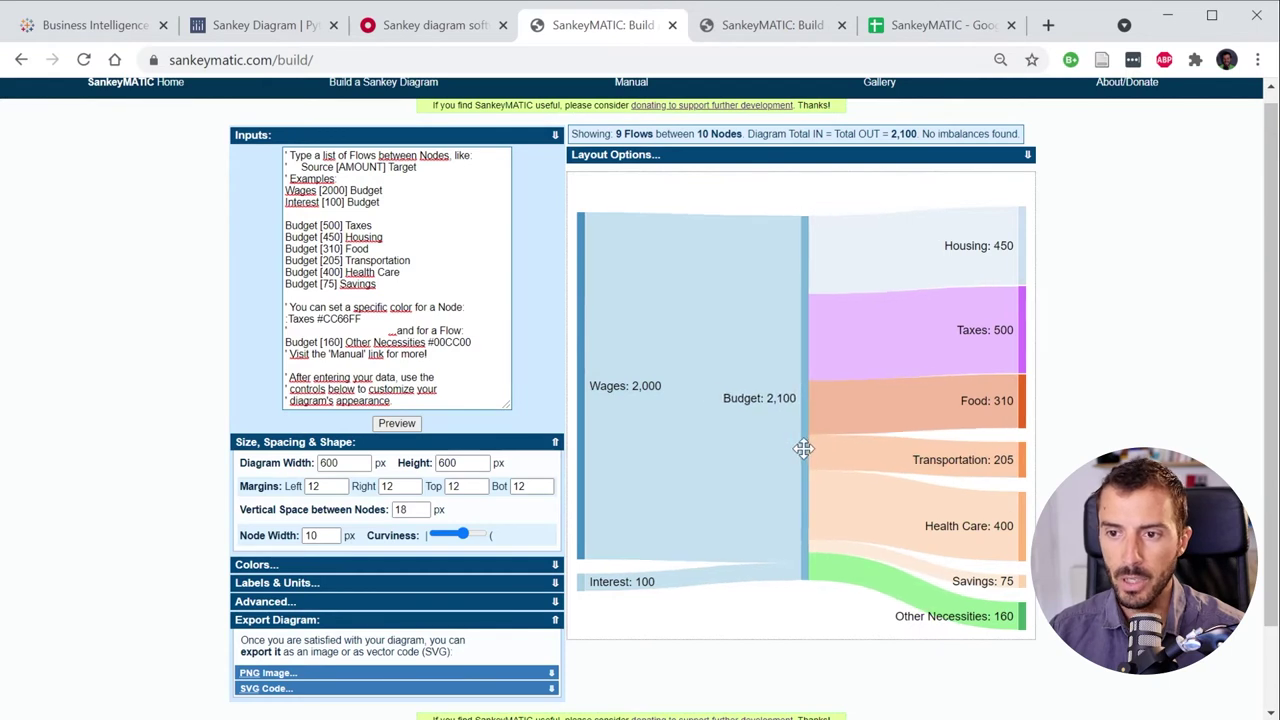
Set the diagram width to 1000 px, preview, and move the Budget node left
{"action": "double_click", "coordinate": [322, 463]}
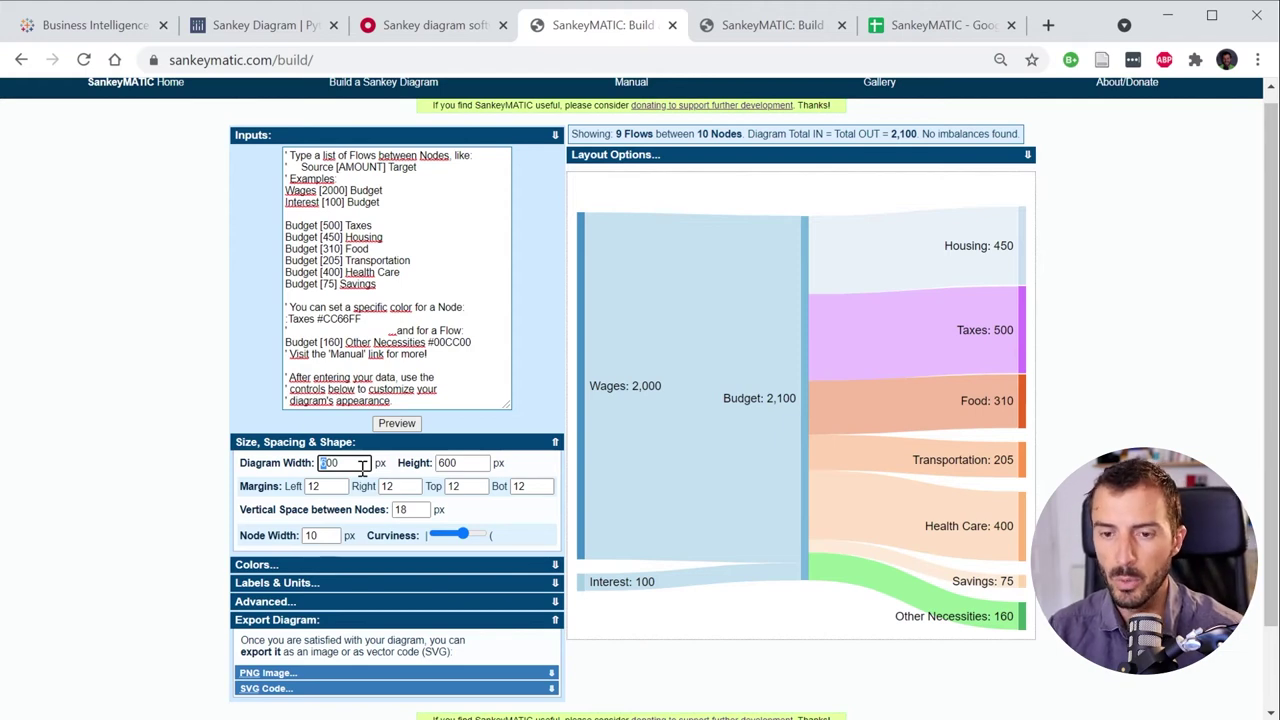
{"action": "type", "text": "1000"}
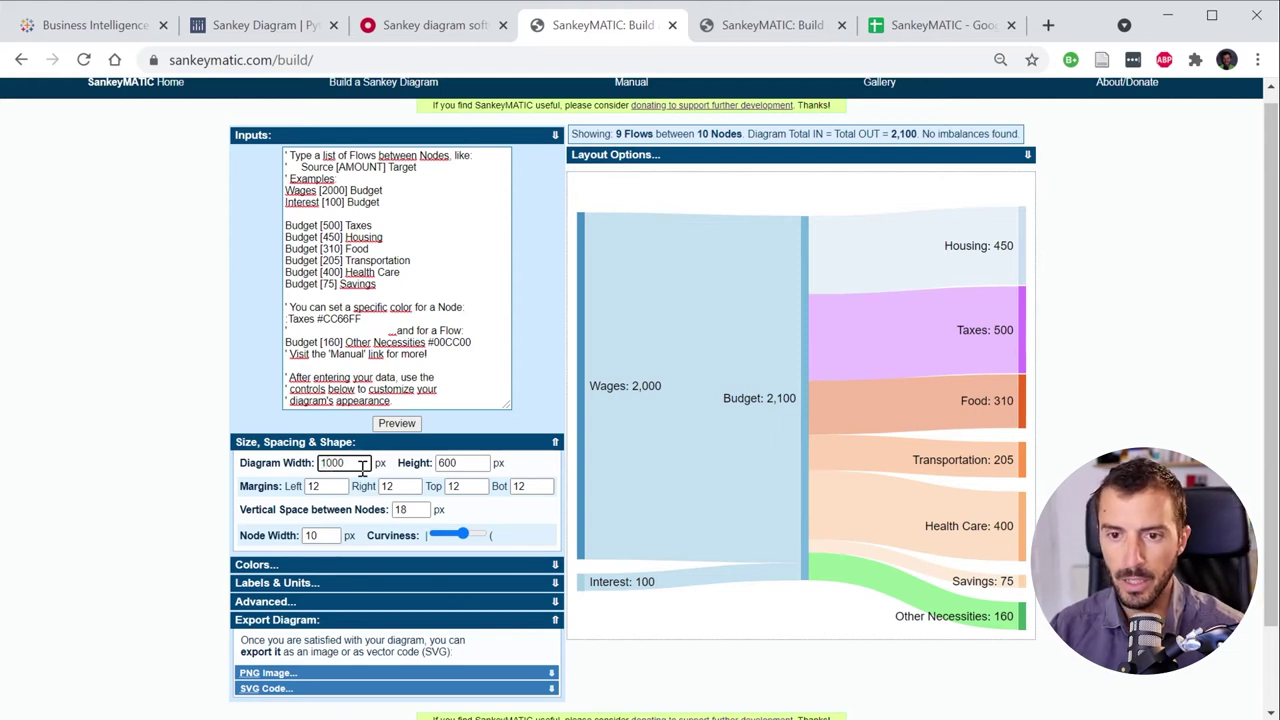
{"action": "left_click", "coordinate": [405, 465]}
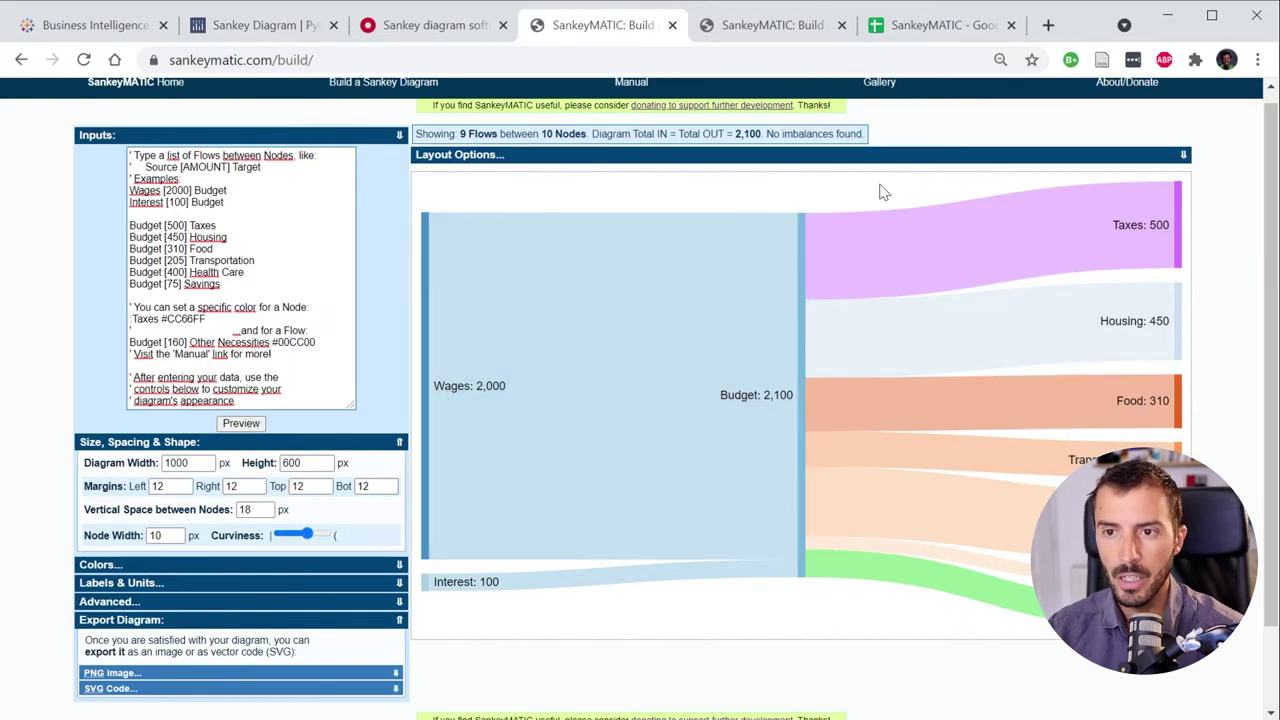
{"action": "mouse_move", "coordinate": [803, 408]}
{"action": "left_mouse_down"}
{"action": "mouse_move", "coordinate": [611, 406]}
{"action": "mouse_move", "coordinate": [894, 406]}
{"action": "mouse_move", "coordinate": [784, 399]}
{"action": "mouse_move", "coordinate": [802, 403]}
{"action": "left_mouse_up"}
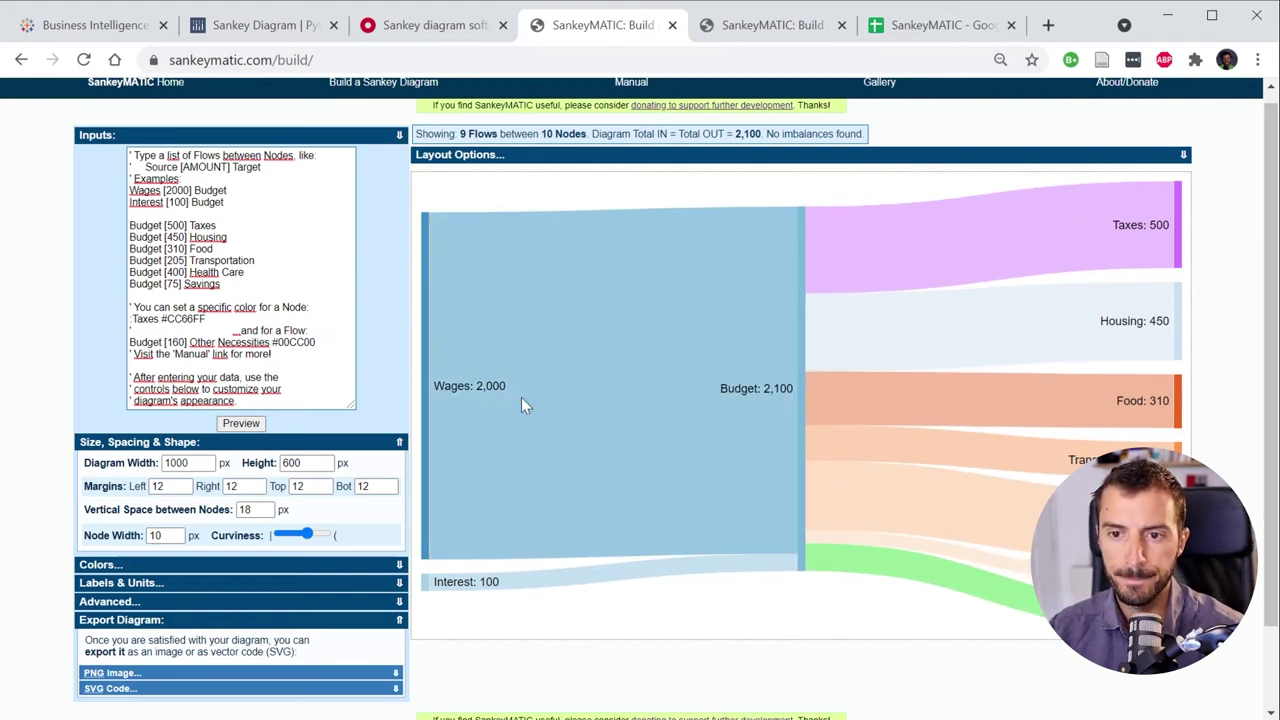
Add a new first flow line reading Job 1 [1000] Wages
{"action": "left_click", "coordinate": [128, 192]}
{"action": "key", "text": "Return"}
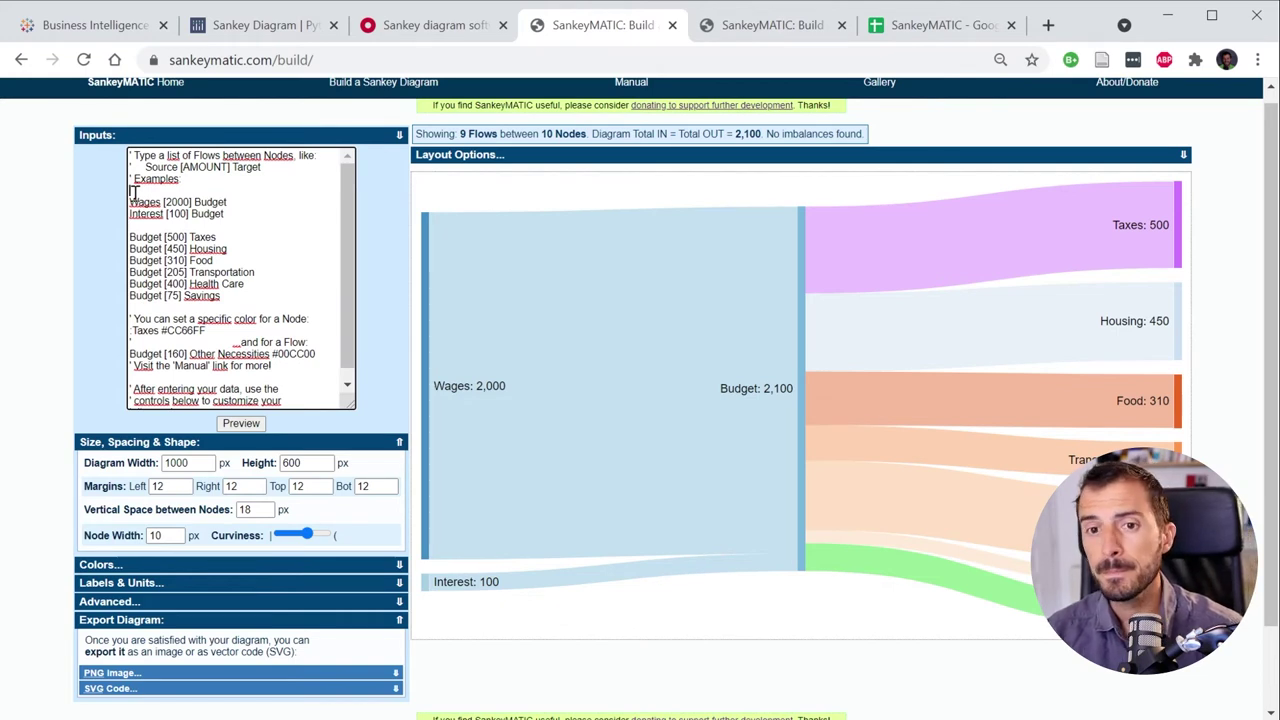
{"action": "type", "text": "Salary"}
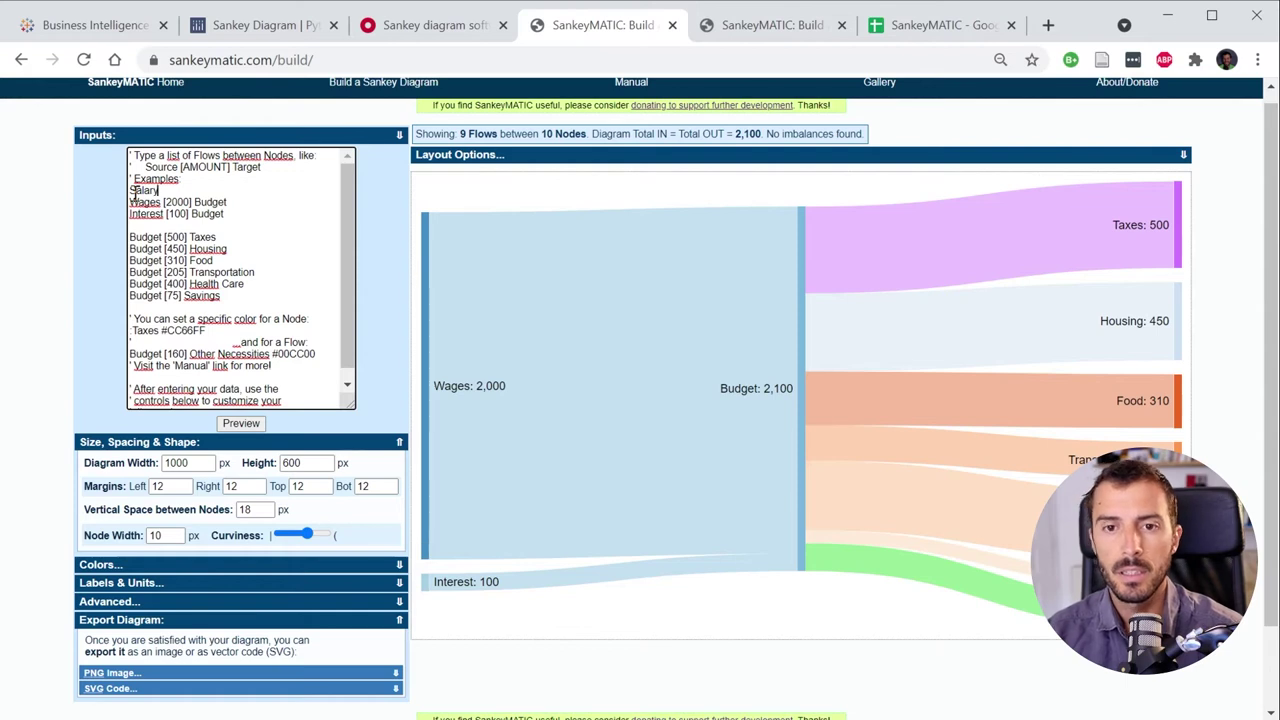
{"action": "key", "text": "BackSpace"}
{"action": "key", "text": "BackSpace"}
{"action": "key", "text": "BackSpace"}
{"action": "type", "text": "Job"}
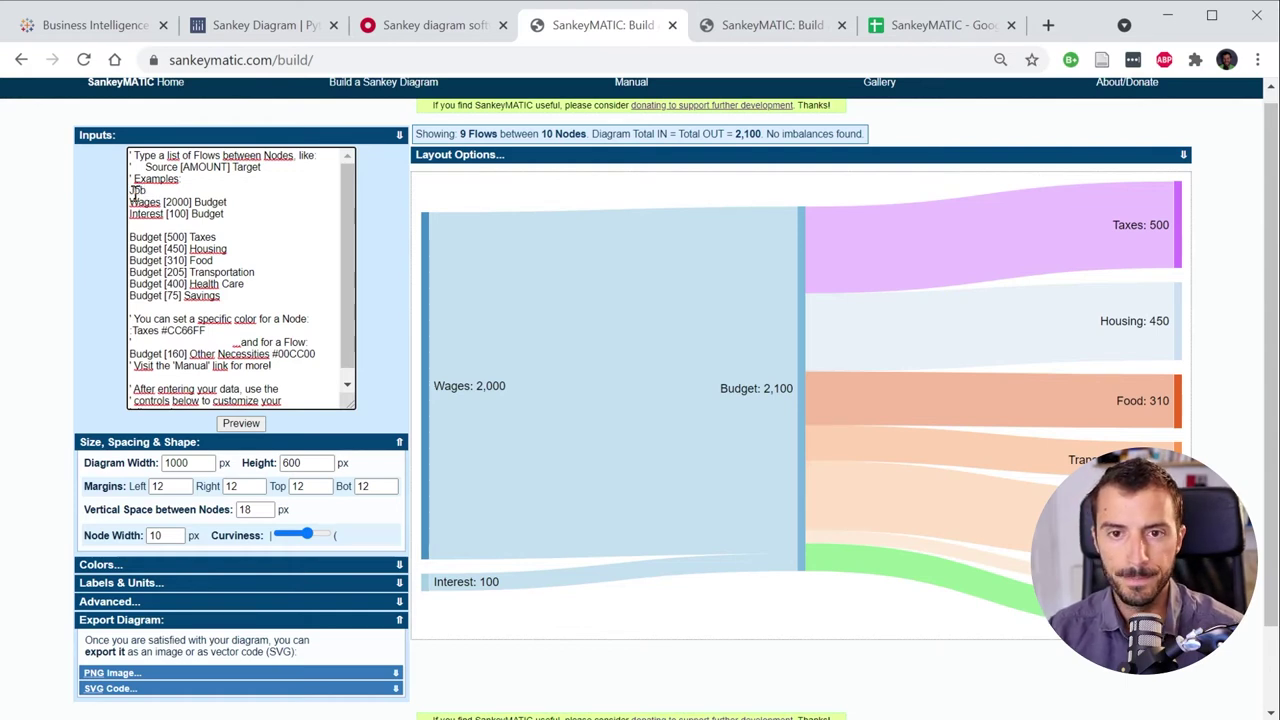
{"action": "type", "text": " 1"}
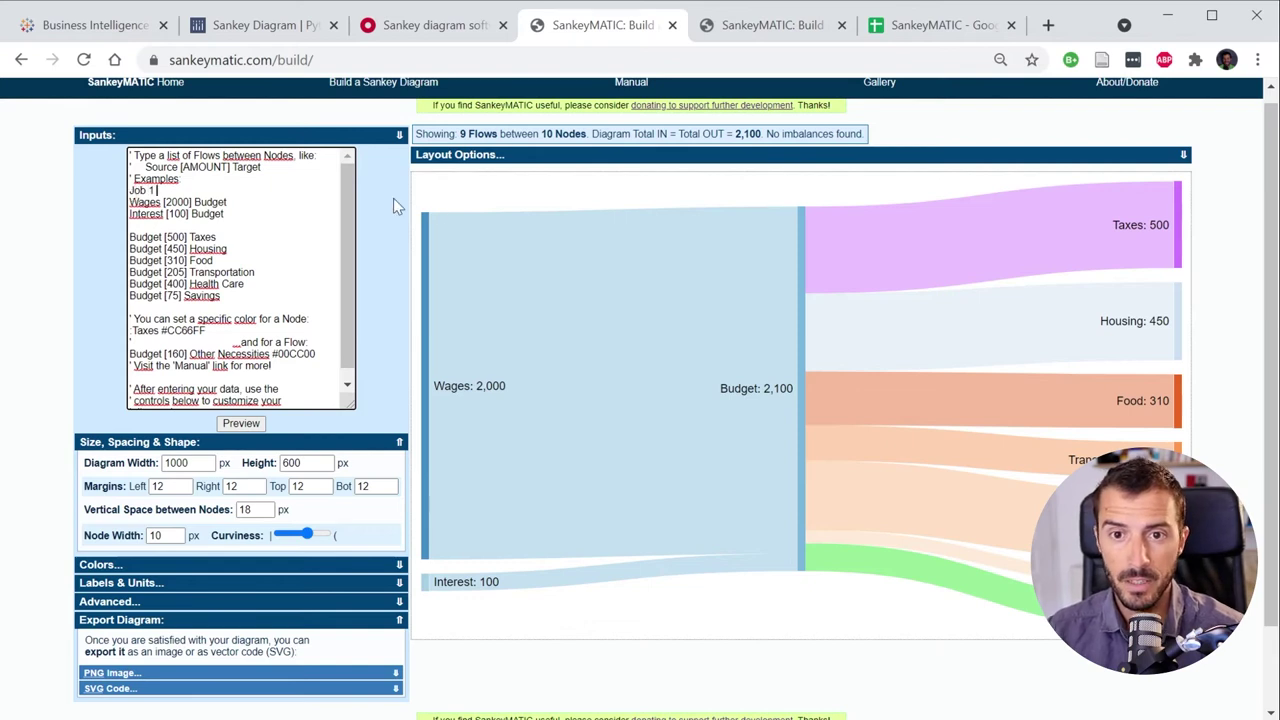
{"action": "mouse_move", "coordinate": [130, 202]}
{"action": "left_mouse_down"}
{"action": "mouse_move", "coordinate": [189, 202]}
{"action": "mouse_move", "coordinate": [166, 202]}
{"action": "left_mouse_up"}
{"action": "left_click", "coordinate": [167, 202]}
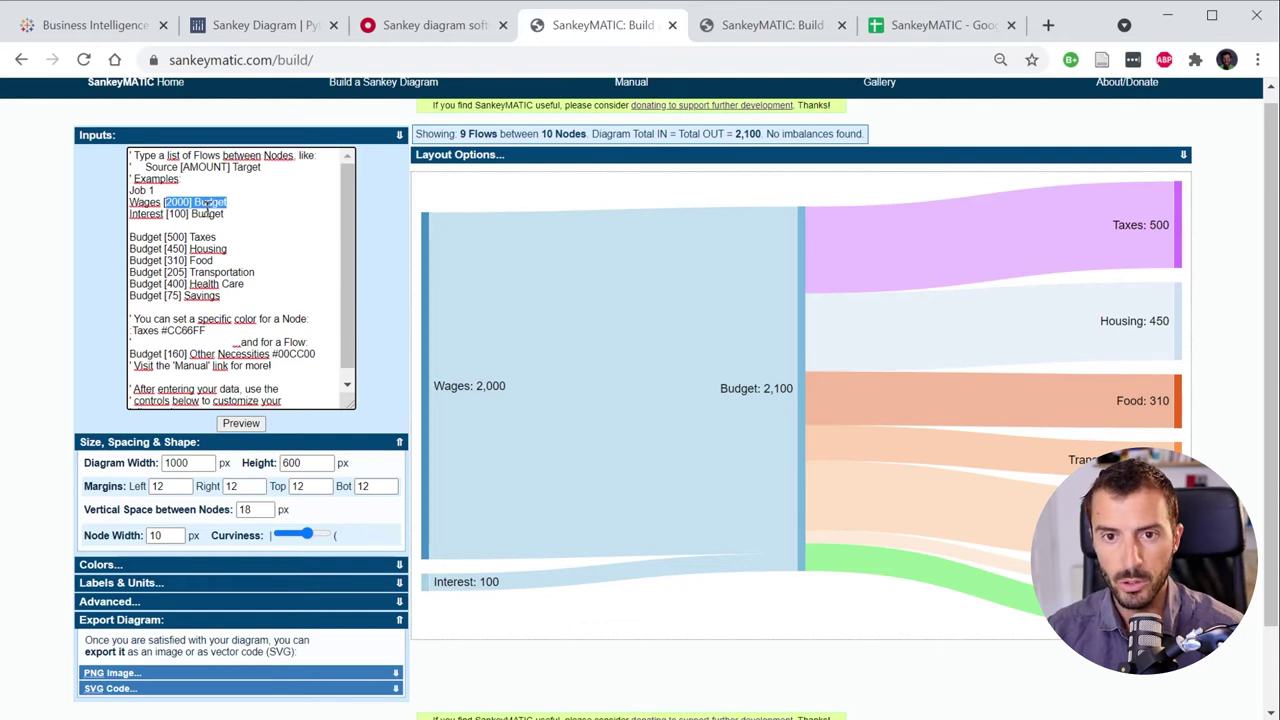
{"action": "left_click", "coordinate": [257, 195]}
{"action": "left_click_drag", "start_coordinate": [229, 202], "coordinate": [166, 202]}
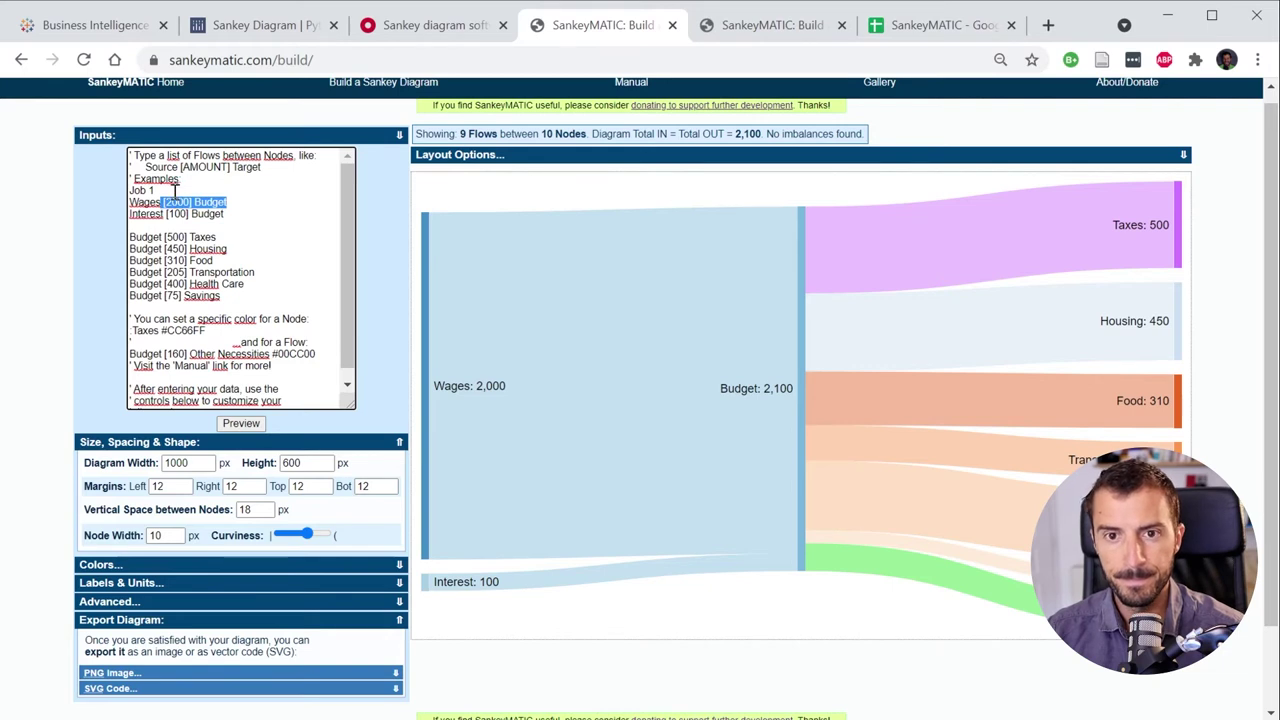
{"action": "key", "text": "ctrl+c"}
{"action": "left_click", "coordinate": [176, 189]}
{"action": "key", "text": "ctrl+v"}
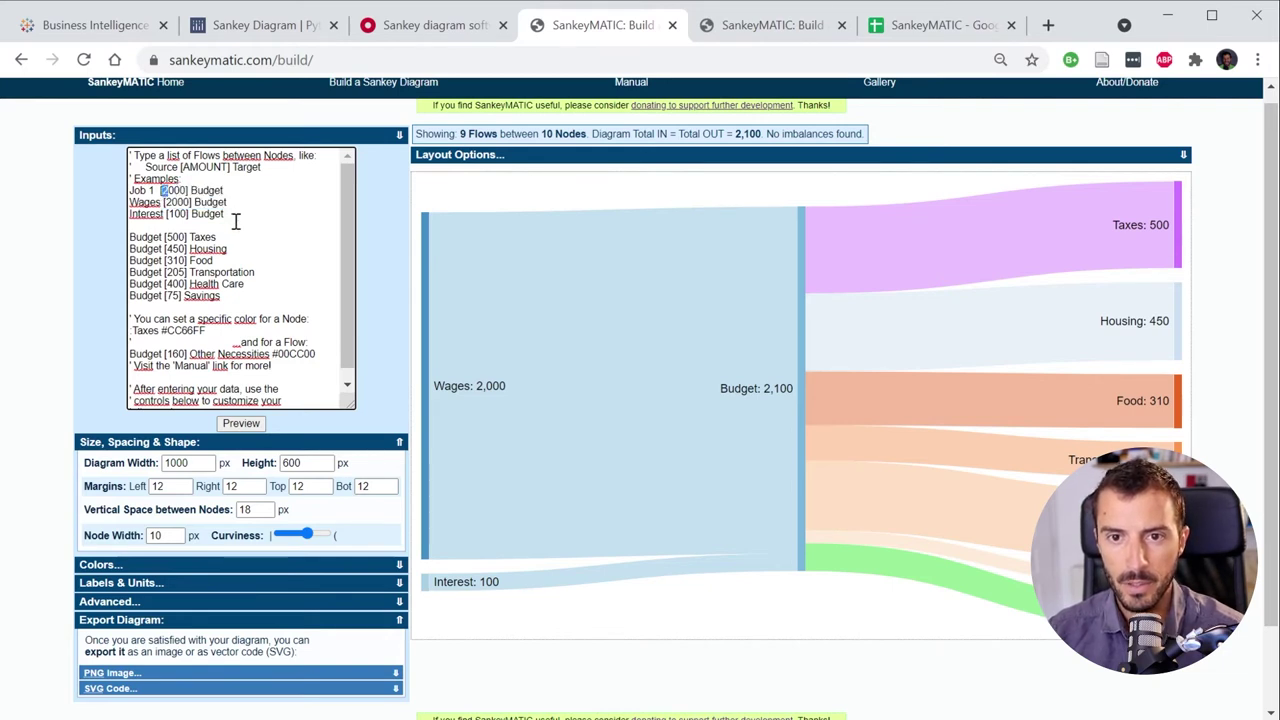
{"action": "type", "text": "1"}
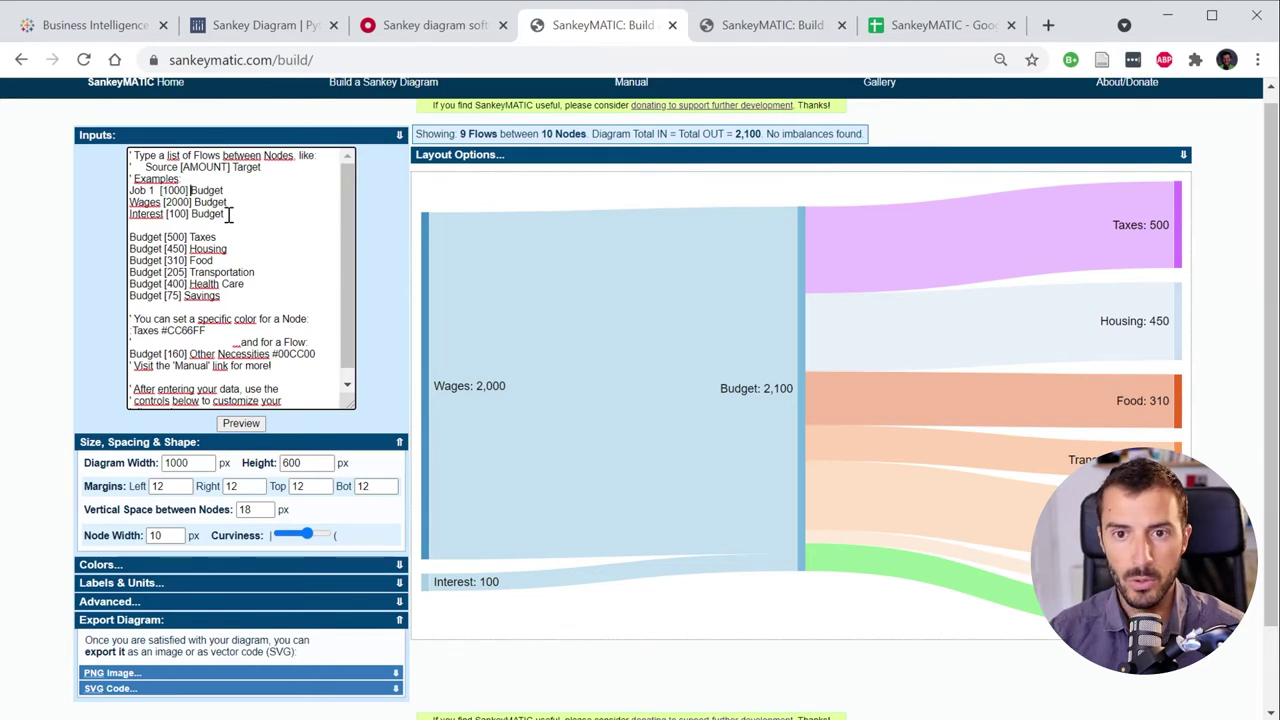
{"action": "key", "text": "shift+End"}
{"action": "type", "text": "Wag"}
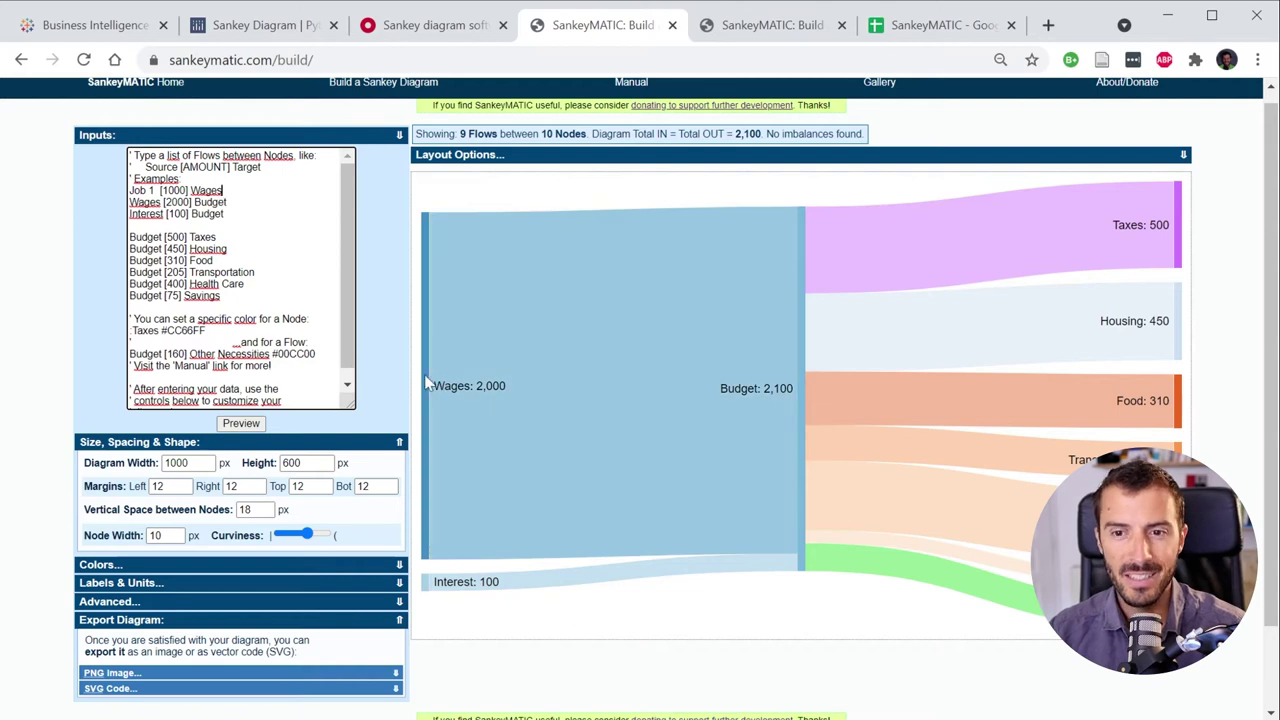
Duplicate it as Job 2 [1000] Wages and redraw the diagram
{"action": "triple_click", "coordinate": [220, 189]}
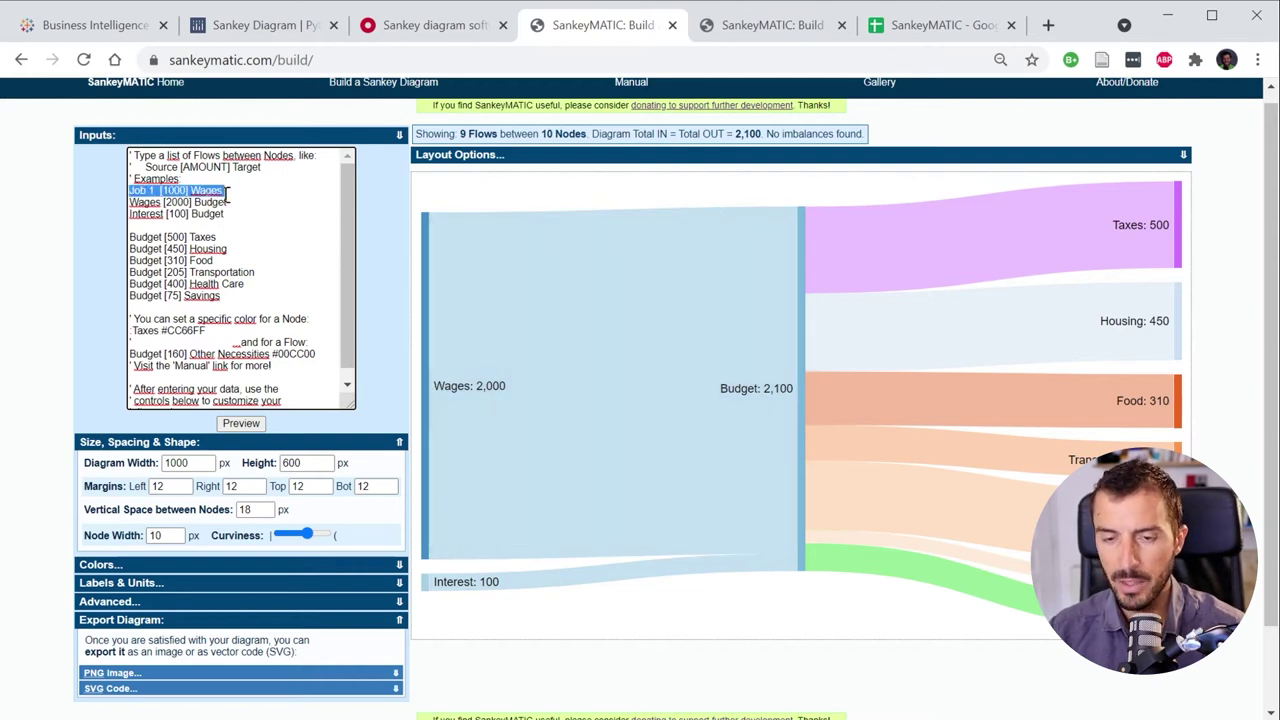
{"action": "left_click", "coordinate": [225, 192]}
{"action": "key", "text": "Return"}
{"action": "key", "text": "ctrl+v"}
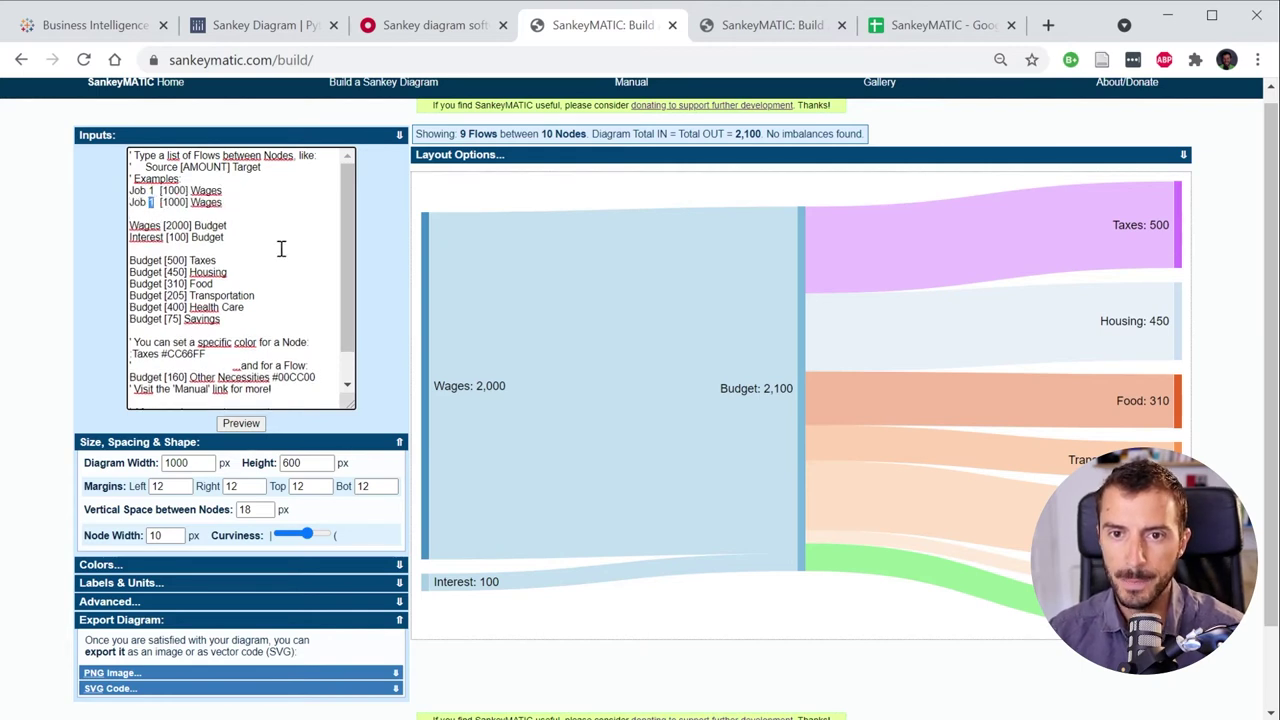
{"action": "left_click", "coordinate": [241, 424]}
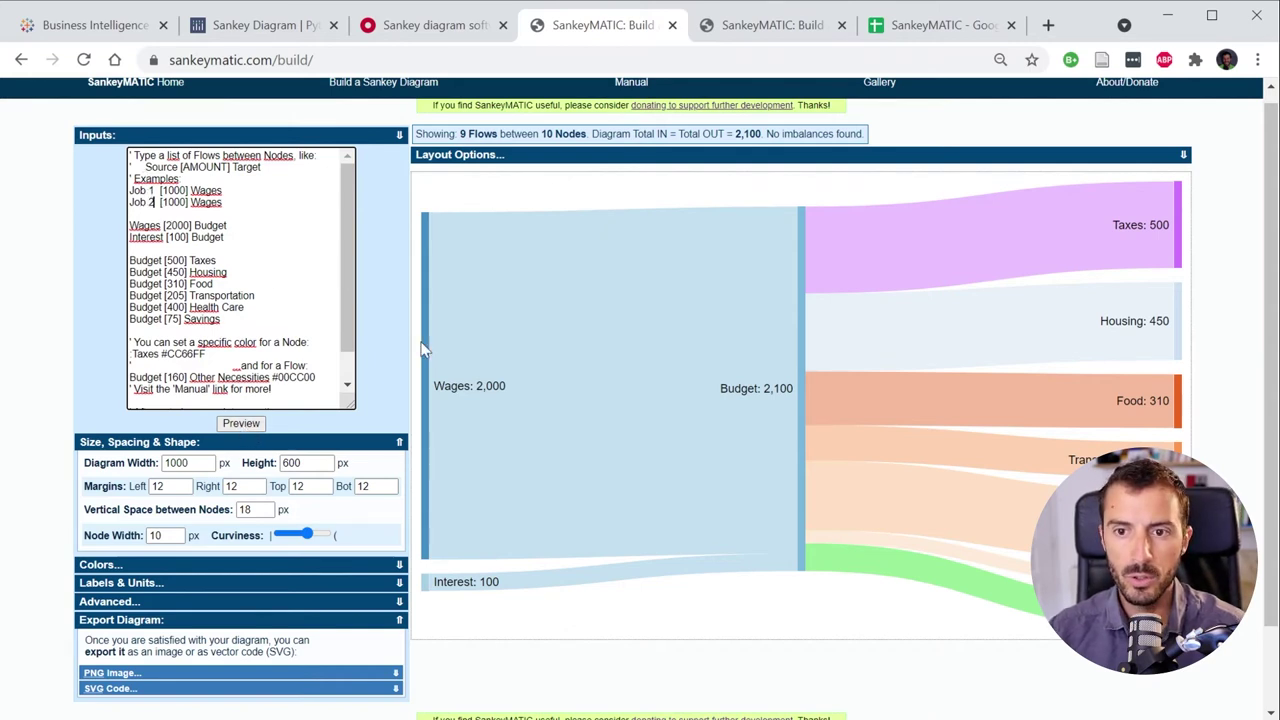
{"action": "left_click", "coordinate": [241, 424]}
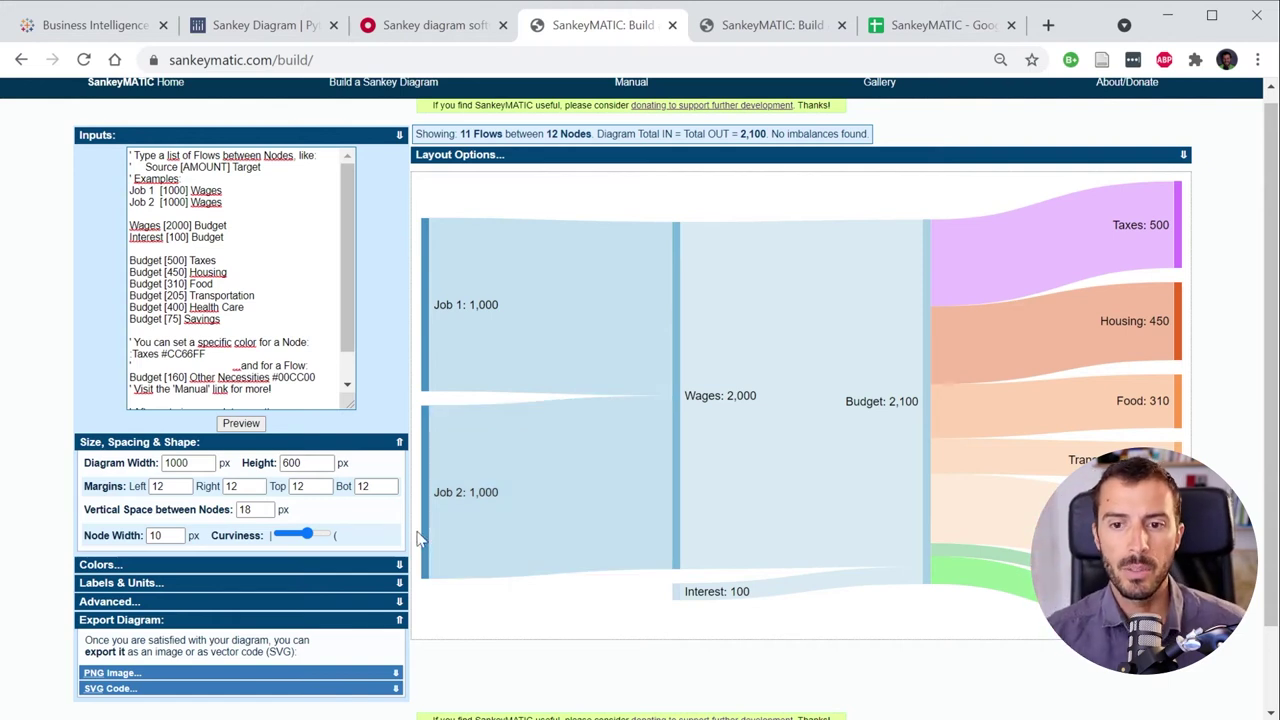
Expand the Colors settings and set the diagram background to pale pink
{"action": "left_click", "coordinate": [335, 565]}
{"action": "scroll", "coordinate": [300, 520], "scroll_direction": "down", "scroll_amount": 2}
{"action": "scroll", "coordinate": [300, 520], "scroll_direction": "down", "scroll_amount": 1}
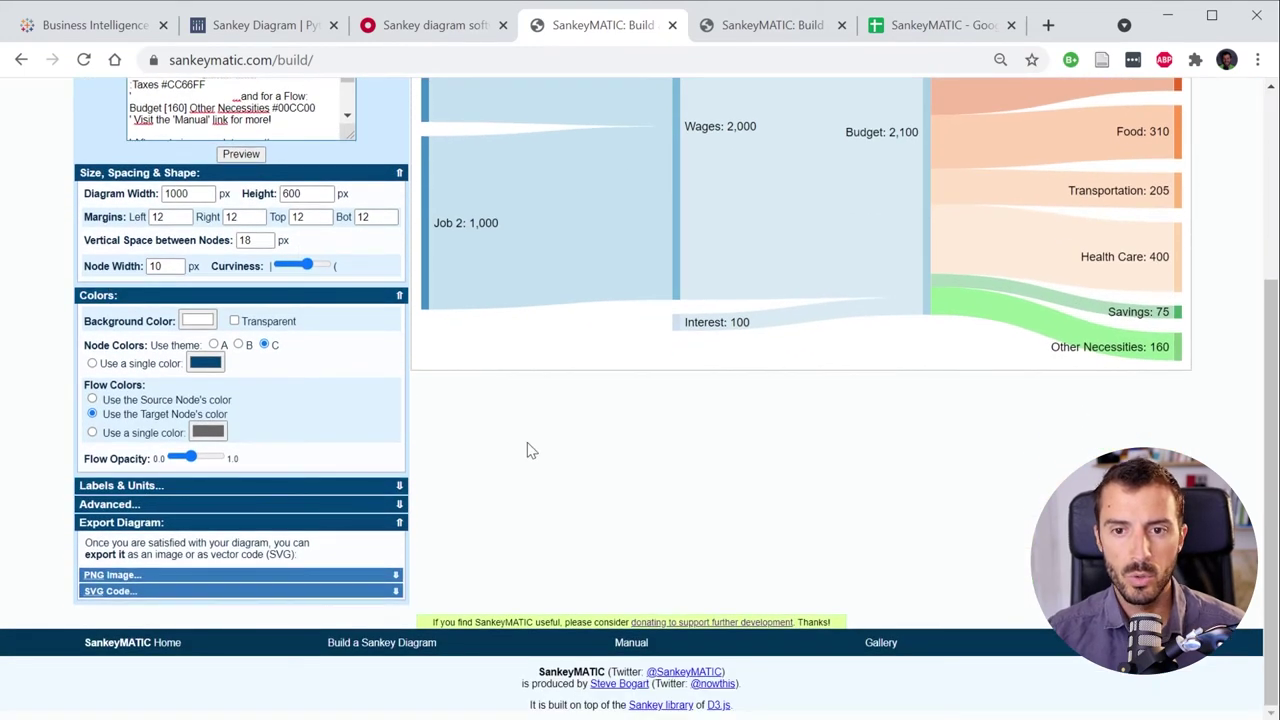
{"action": "scroll", "coordinate": [549, 452], "scroll_direction": "up", "scroll_amount": 2}
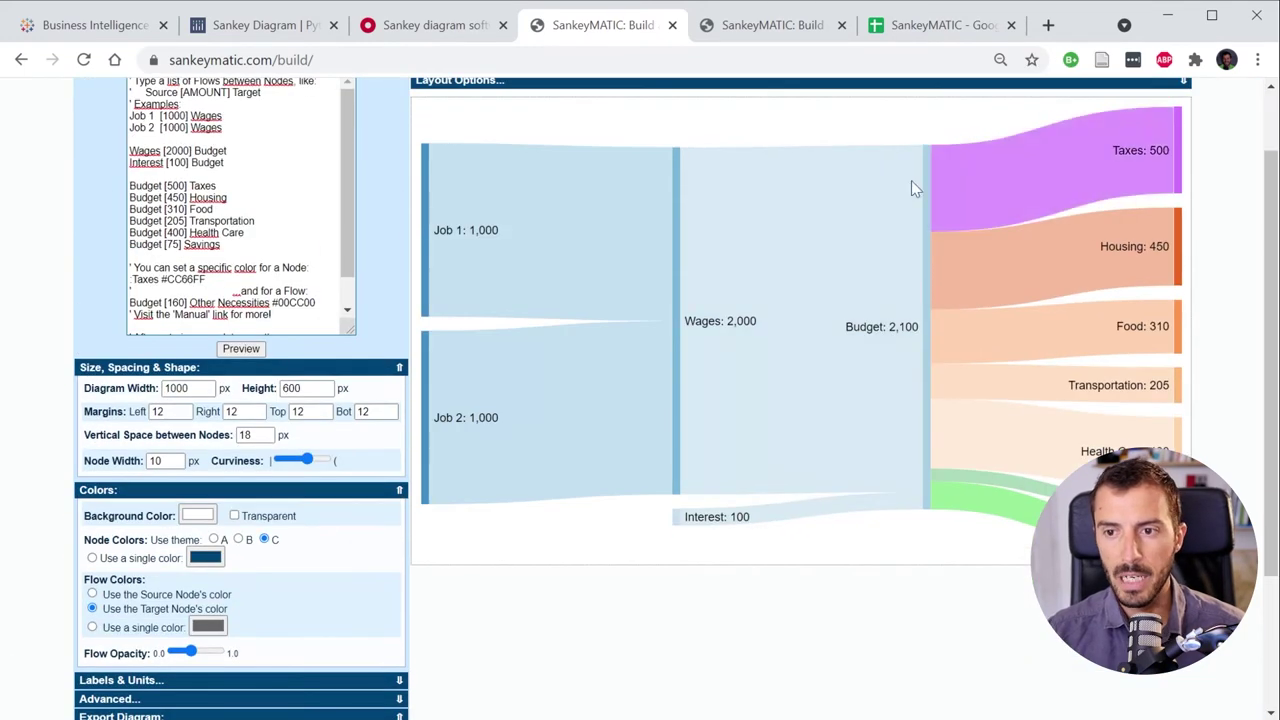
{"action": "left_click", "coordinate": [198, 518]}
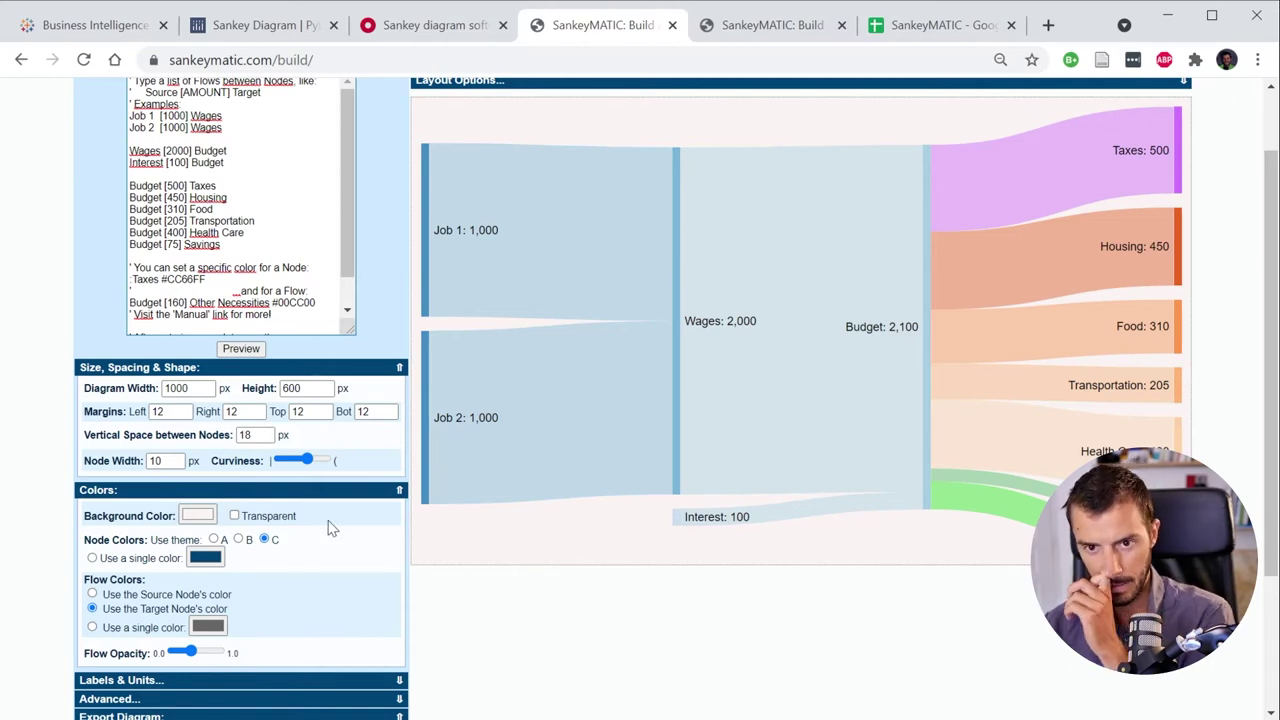
Try node colour themes B and A, then use one single colour for all nodes
{"action": "left_click", "coordinate": [238, 539]}
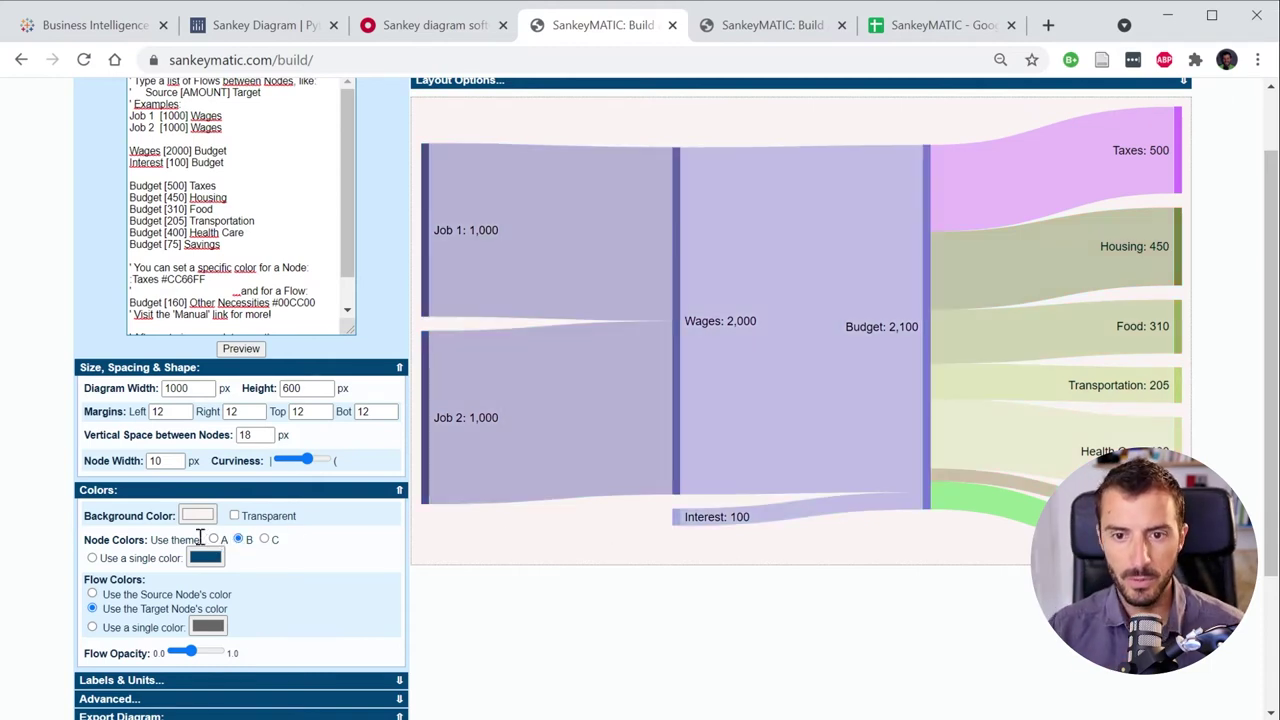
{"action": "left_click", "coordinate": [213, 539]}
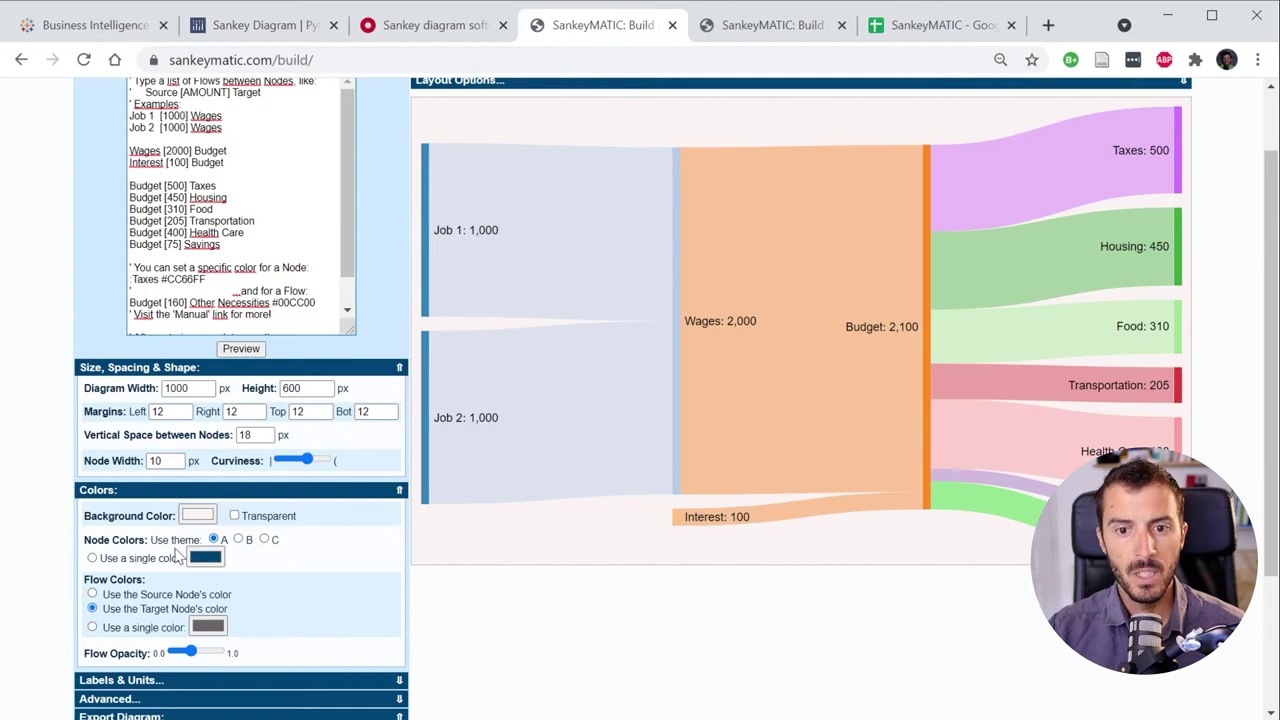
{"action": "left_click", "coordinate": [92, 559]}
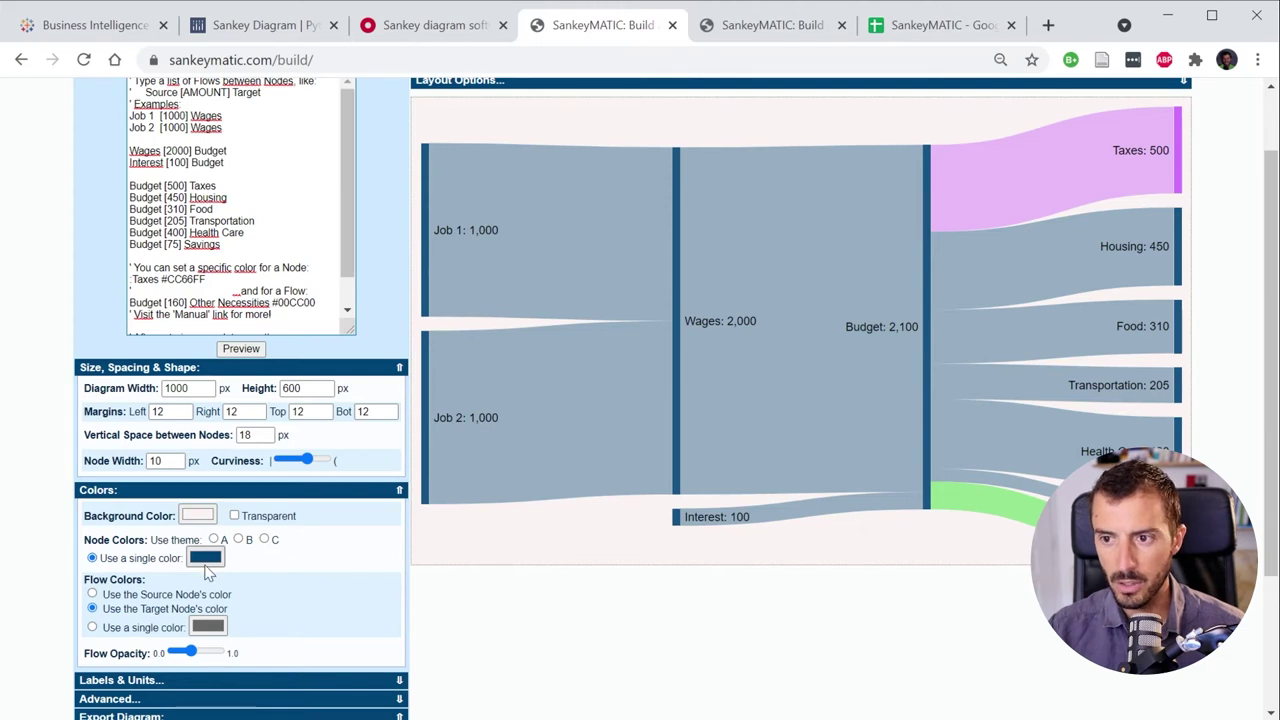
Delete the Taxes #CC66FF and Budget [160] Other Necessities lines and redraw
{"action": "triple_click", "coordinate": [164, 280]}
{"action": "key", "text": "BackSpace"}
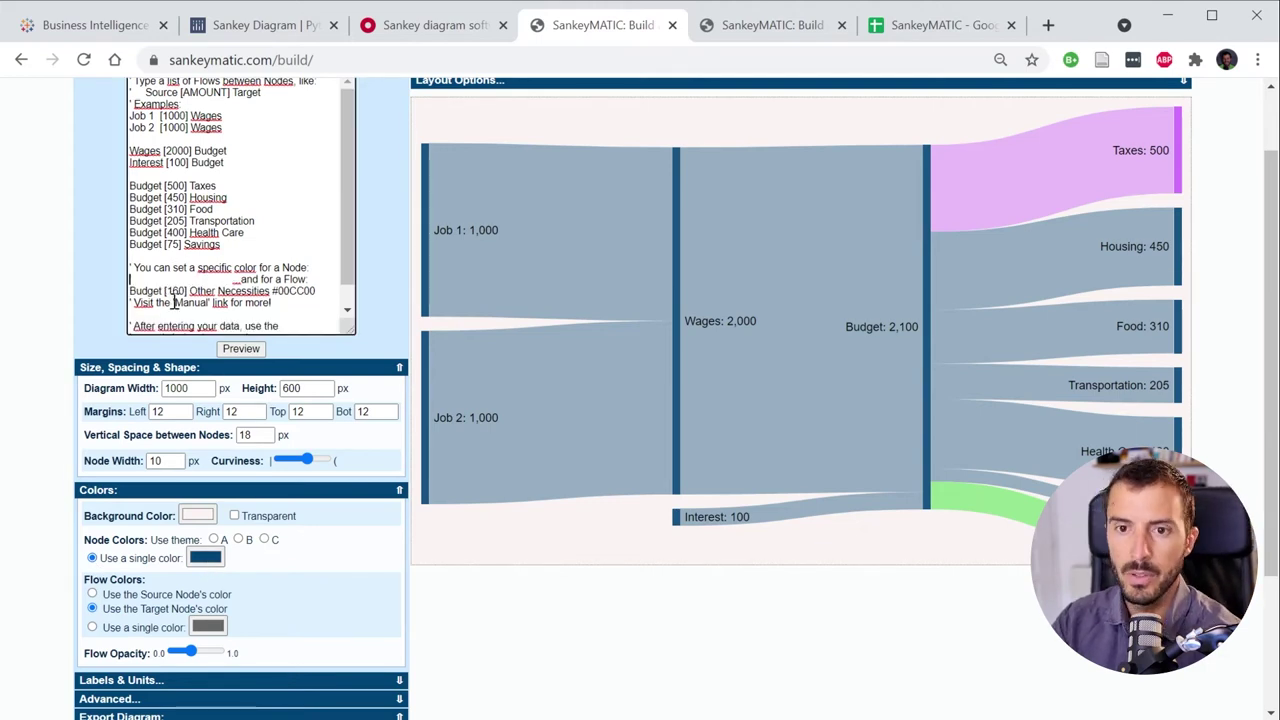
{"action": "triple_click", "coordinate": [176, 290]}
{"action": "key", "text": "BackSpace"}
{"action": "left_click", "coordinate": [248, 350]}
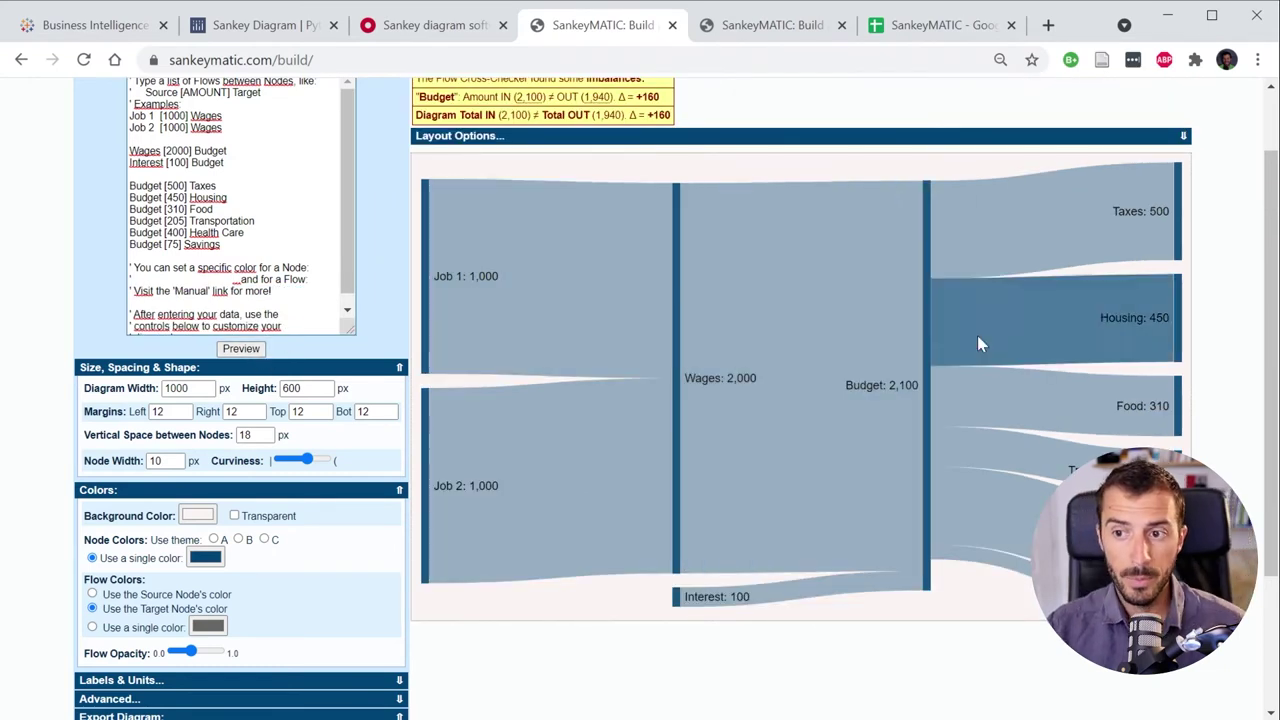
Try single-colour flows, then switch flows to match their nodes' colours
{"action": "scroll", "coordinate": [224, 352], "scroll_direction": "down", "scroll_amount": 2}
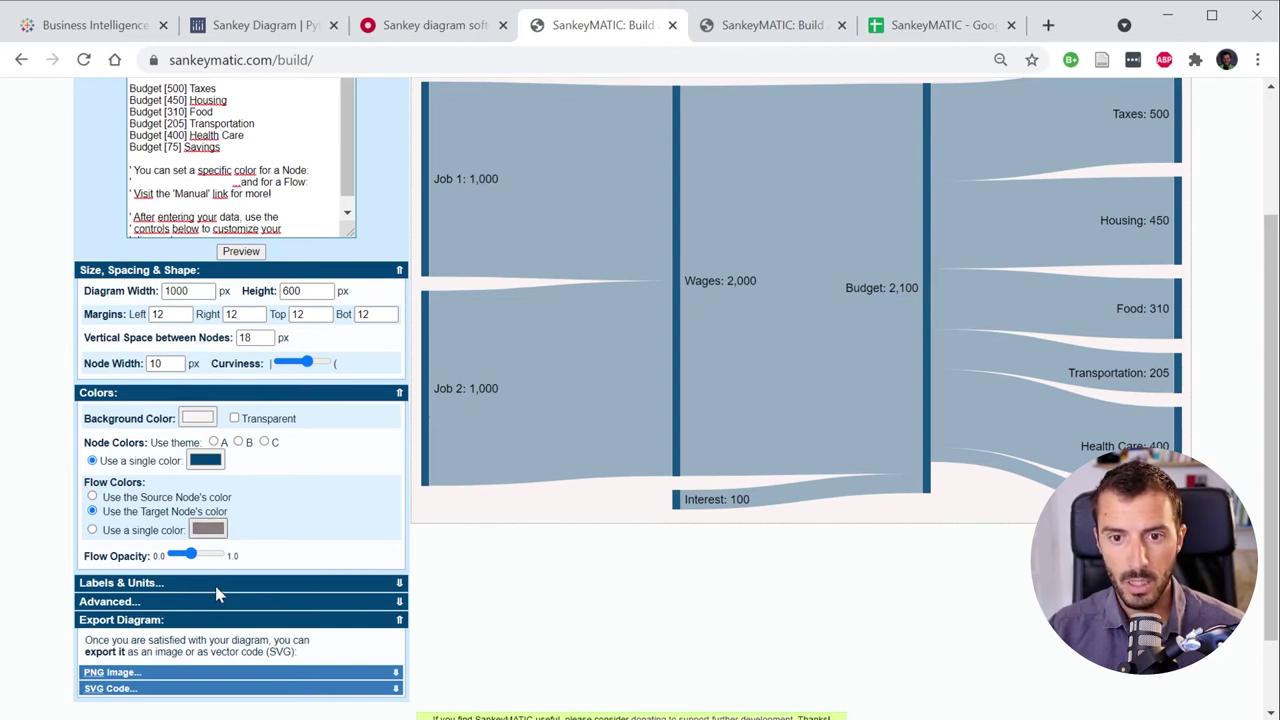
{"action": "left_click", "coordinate": [92, 530]}
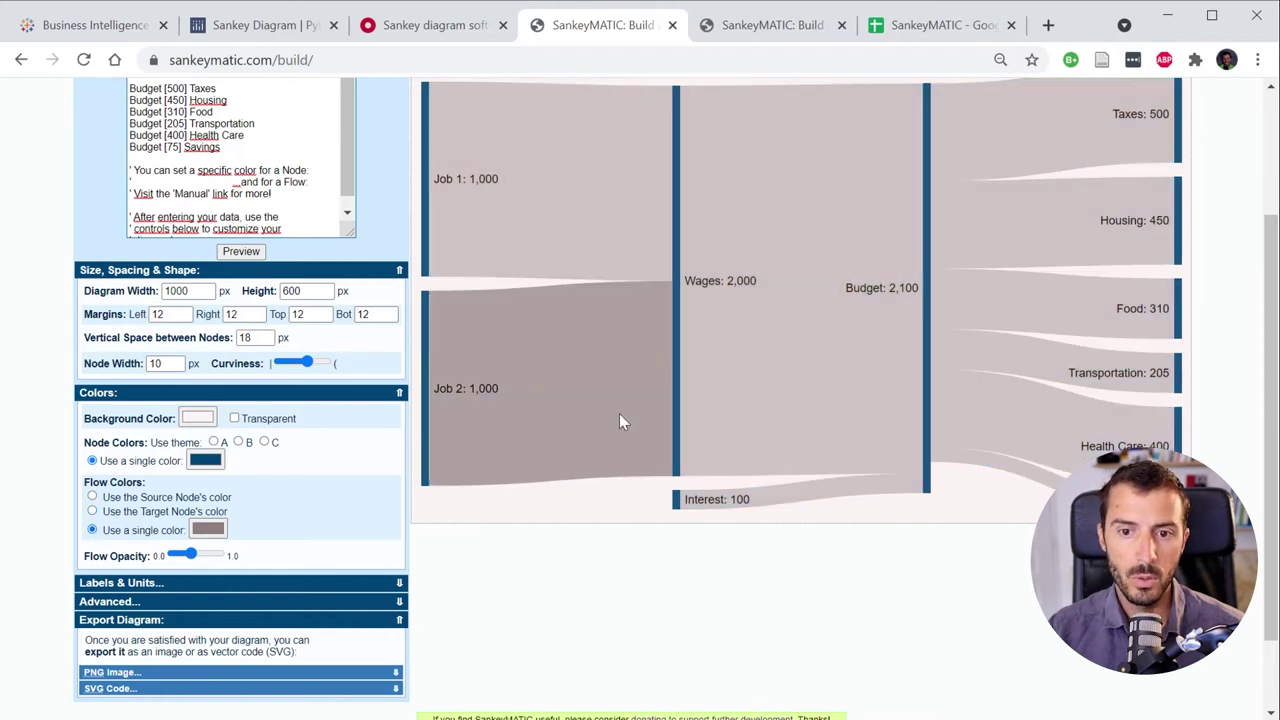
{"action": "scroll", "coordinate": [911, 426], "scroll_direction": "up", "scroll_amount": 1}
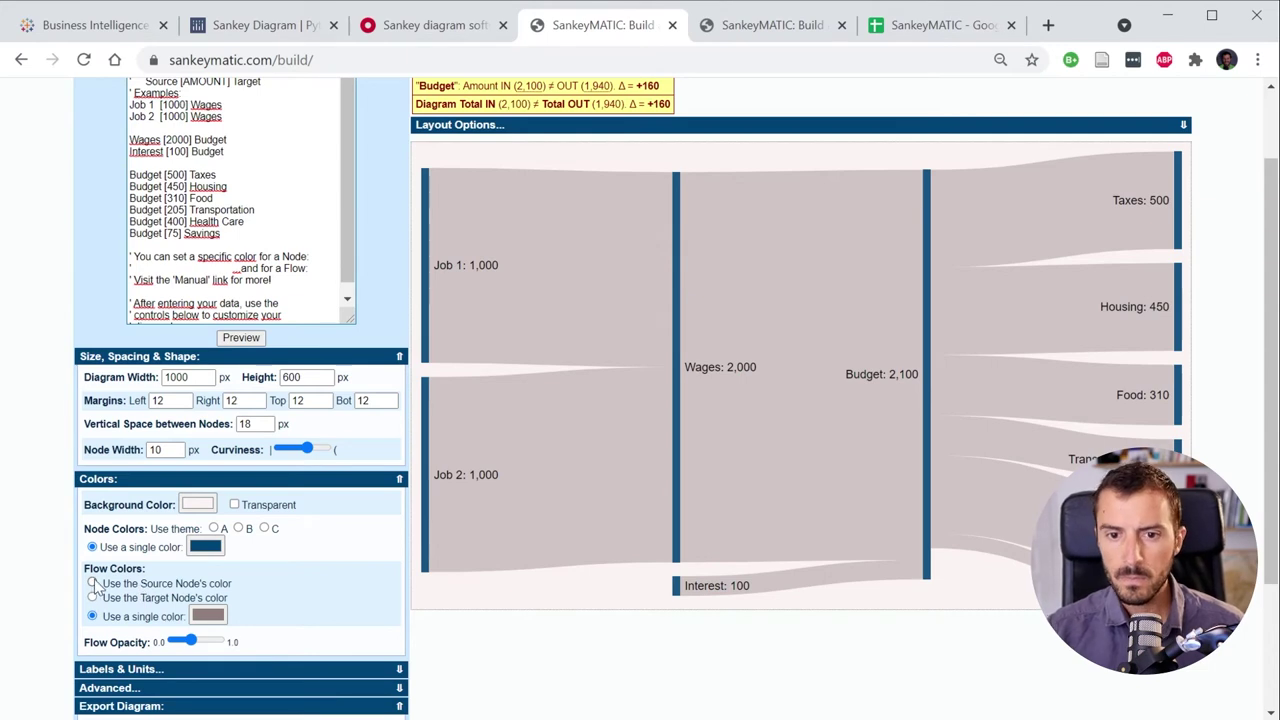
{"action": "left_click", "coordinate": [92, 583]}
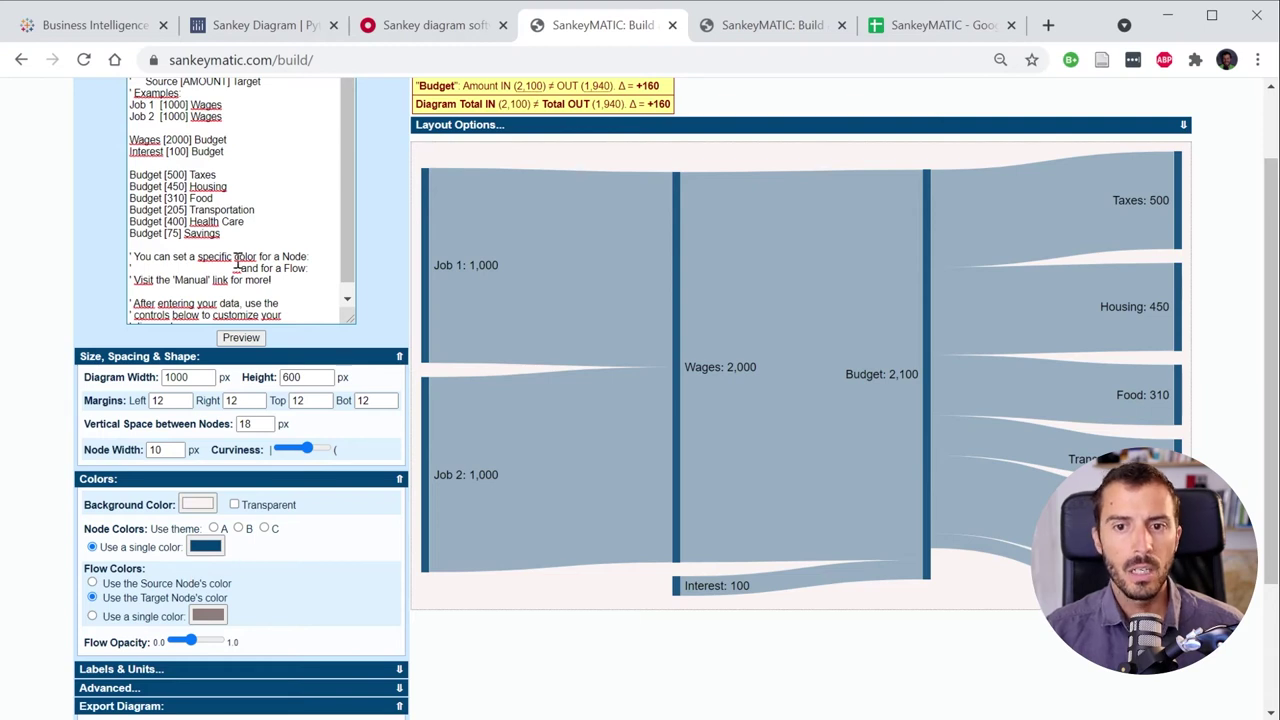
Expand the Labels & Units settings
{"action": "scroll", "coordinate": [225, 362], "scroll_direction": "down", "scroll_amount": 1}
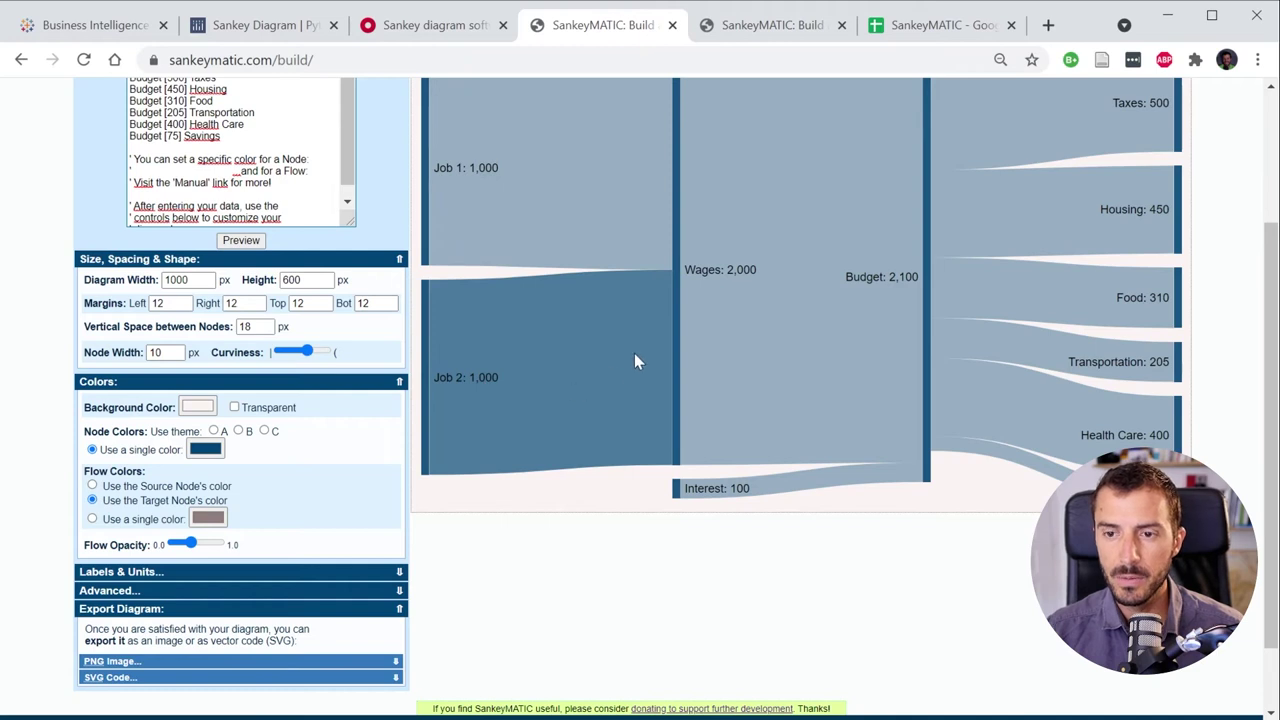
{"action": "scroll", "coordinate": [801, 360], "scroll_direction": "up", "scroll_amount": 1}
{"action": "scroll", "coordinate": [801, 360], "scroll_direction": "up", "scroll_amount": 1}
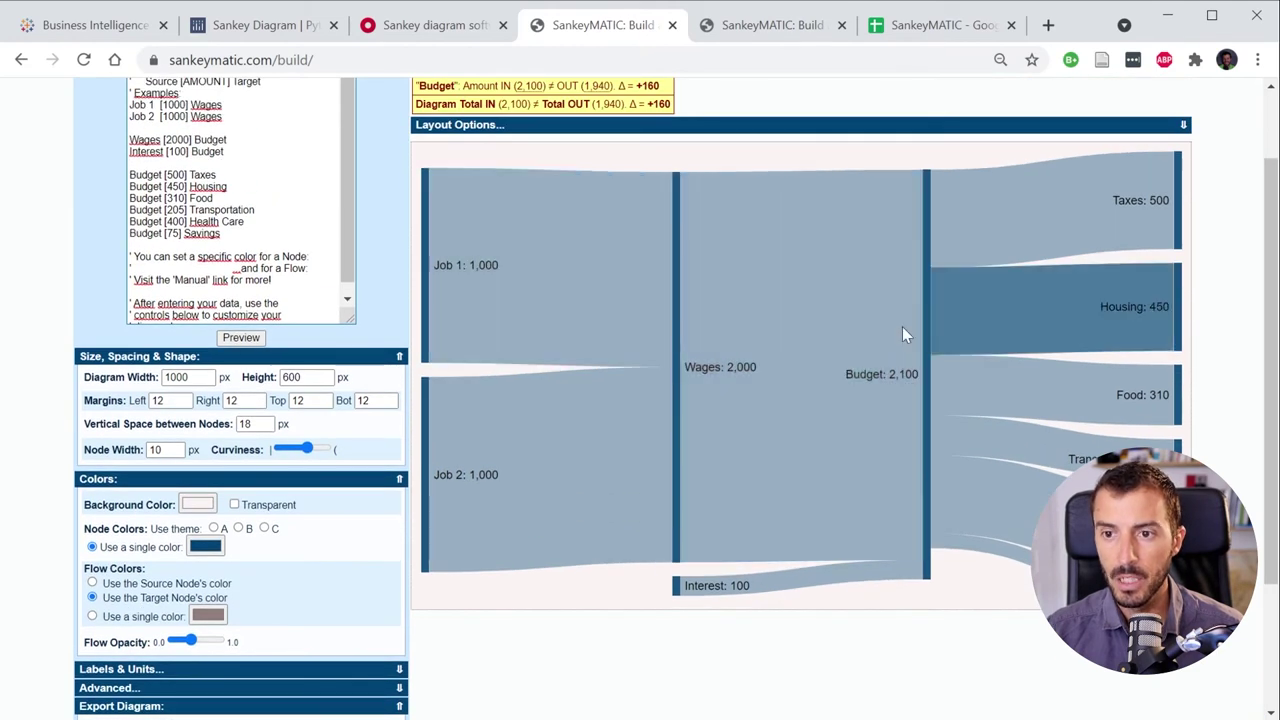
{"action": "scroll", "coordinate": [205, 580], "scroll_direction": "down", "scroll_amount": 1}
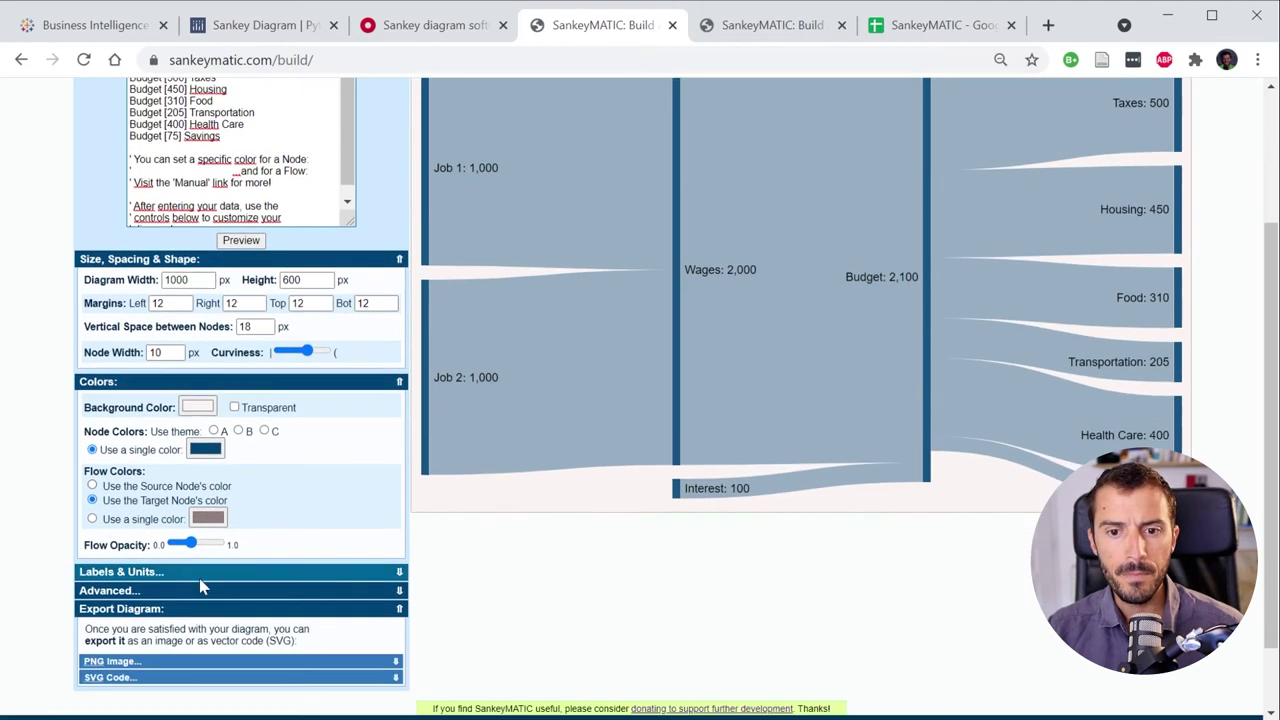
{"action": "left_click", "coordinate": [192, 572]}
{"action": "scroll", "coordinate": [192, 572], "scroll_direction": "down", "scroll_amount": 2}
{"action": "scroll", "coordinate": [288, 545], "scroll_direction": "up", "scroll_amount": 1}
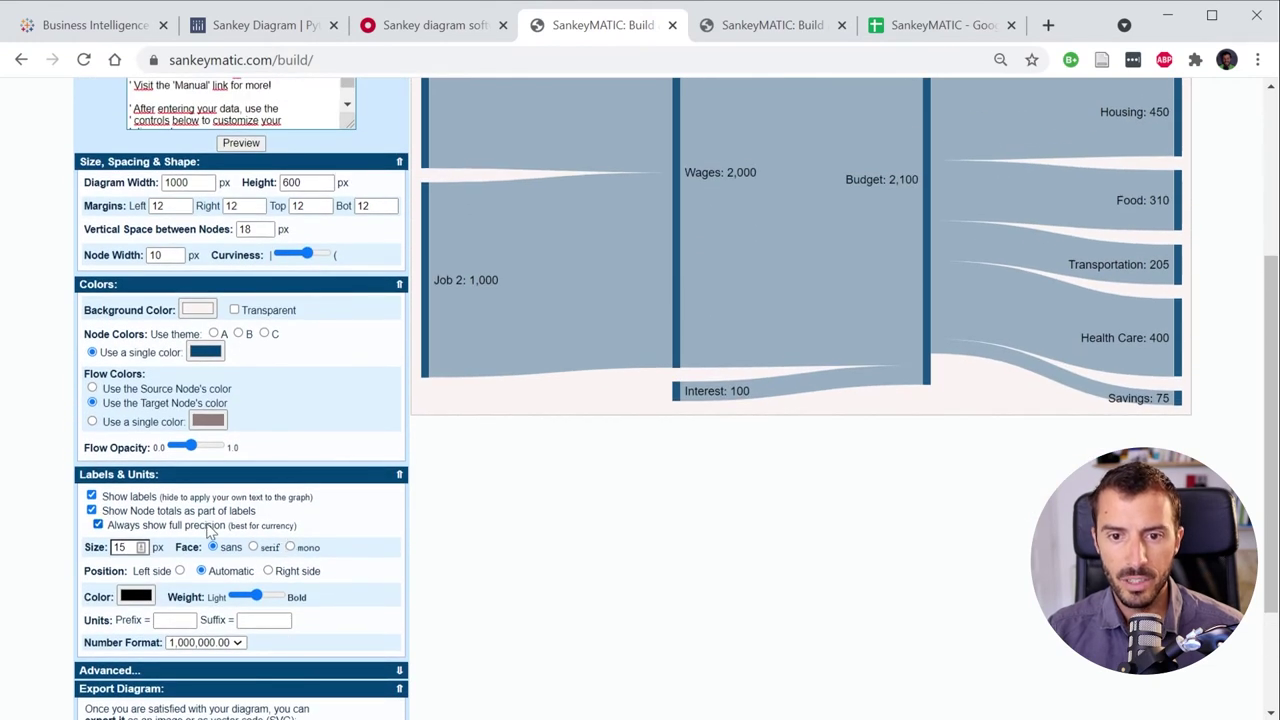
Toggle Show labels and Show Node totals off and back on, leaving both enabled
{"action": "left_click", "coordinate": [92, 496]}
{"action": "left_click", "coordinate": [92, 496]}
{"action": "left_click", "coordinate": [92, 496]}
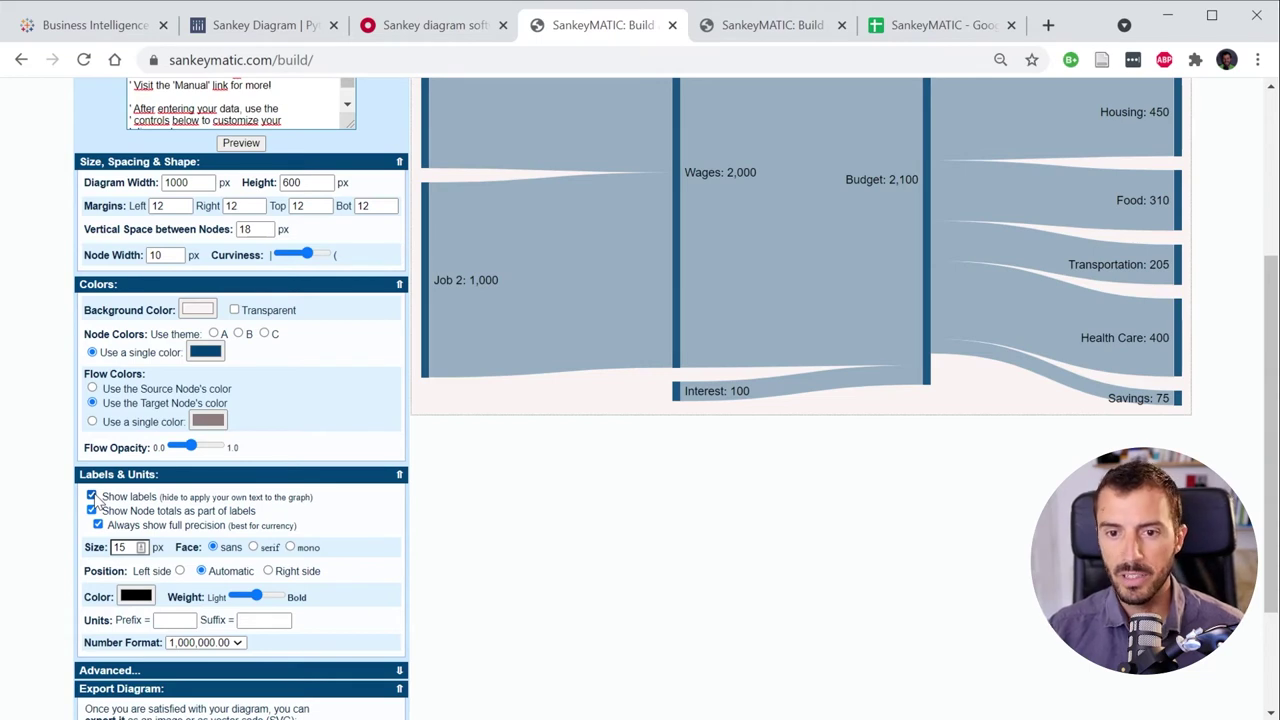
{"action": "left_click", "coordinate": [92, 496]}
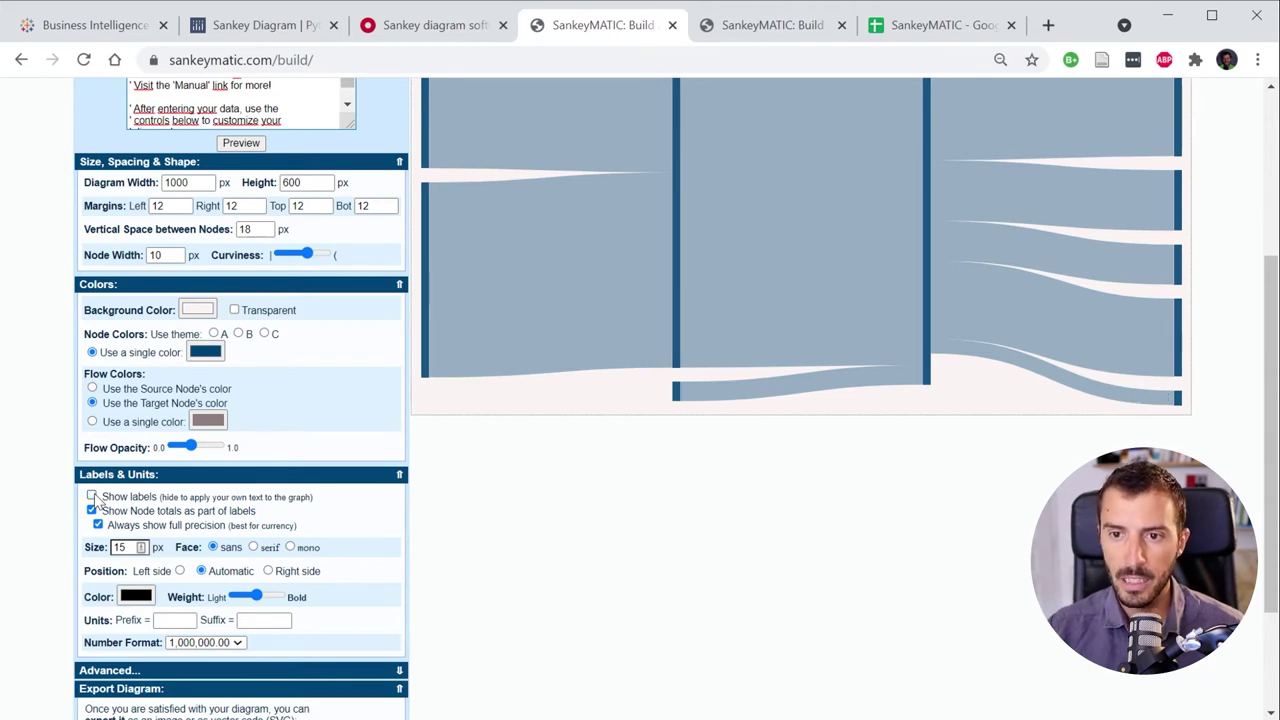
{"action": "left_click", "coordinate": [92, 496]}
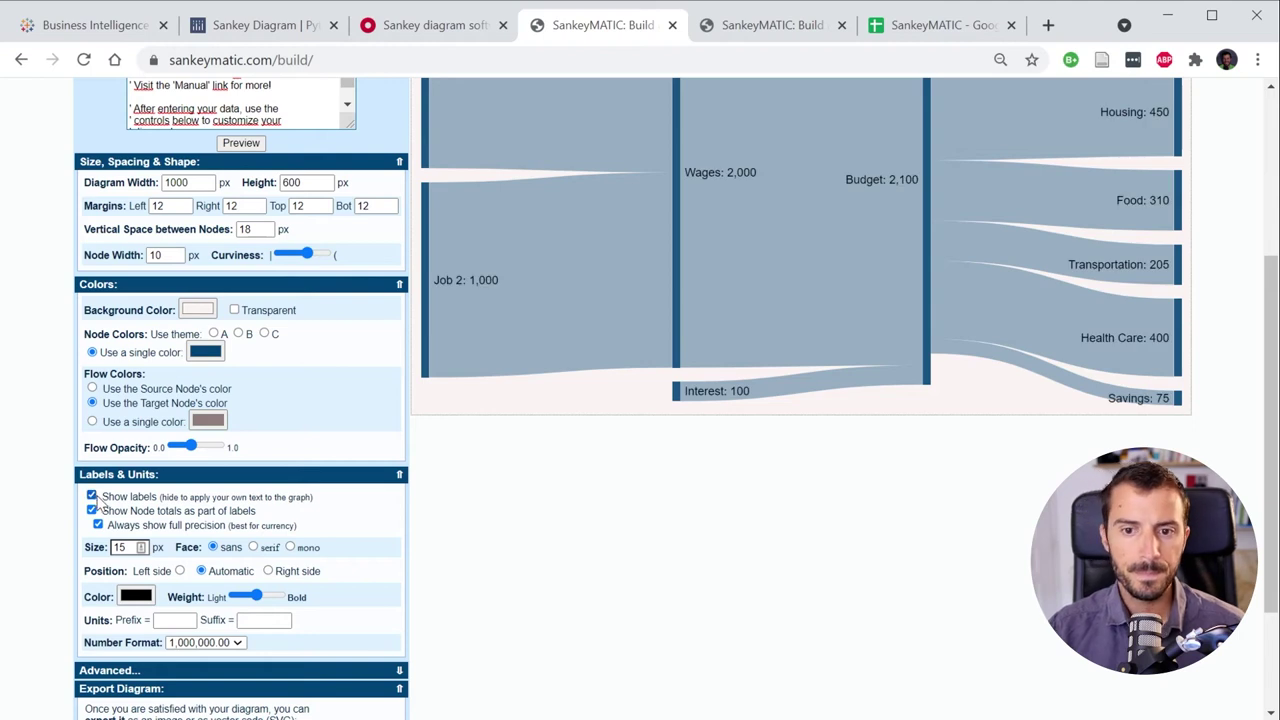
{"action": "left_click", "coordinate": [92, 511]}
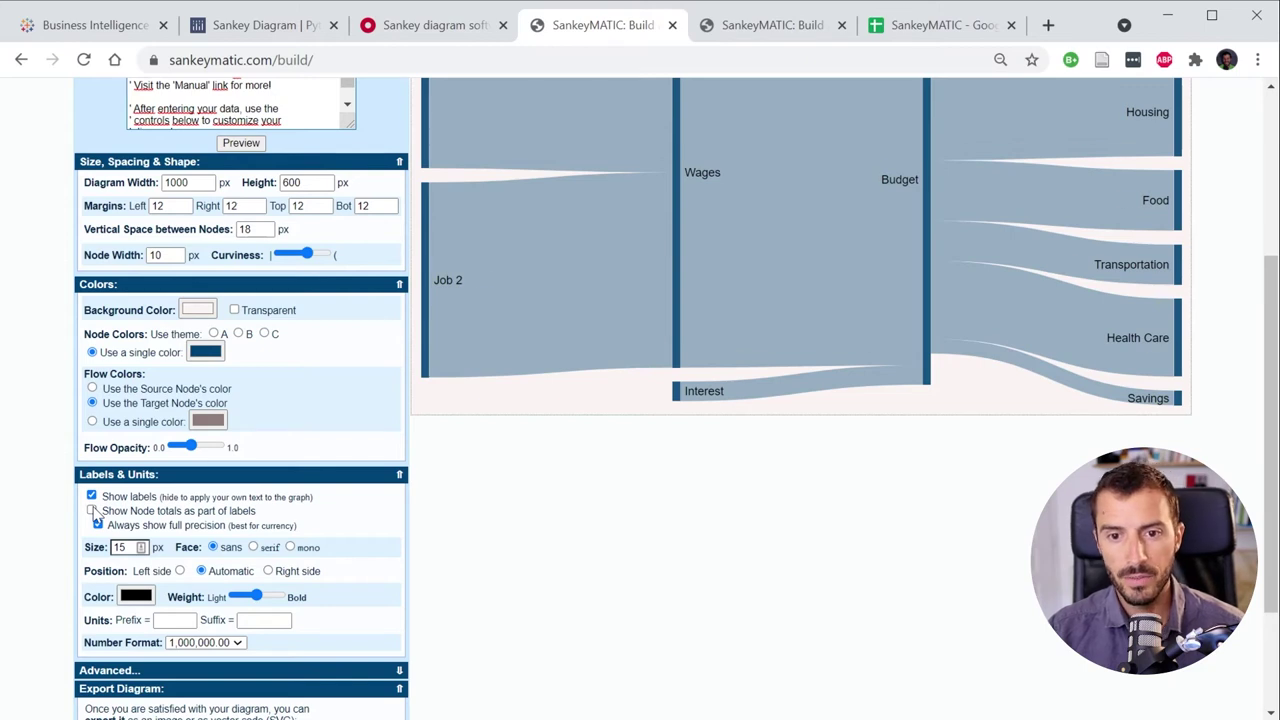
{"action": "left_click", "coordinate": [92, 511]}
Expand the Advanced settings section
{"action": "scroll", "coordinate": [130, 516], "scroll_direction": "down", "scroll_amount": 1}
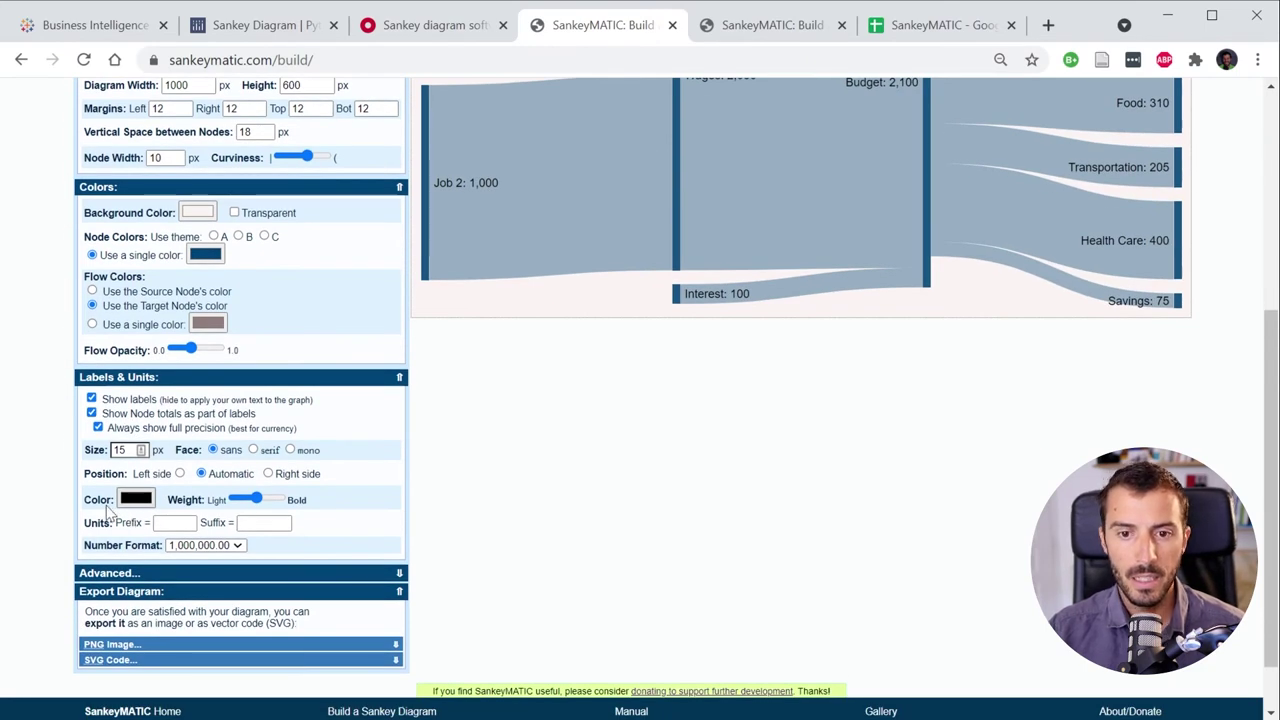
{"action": "left_click", "coordinate": [133, 572]}
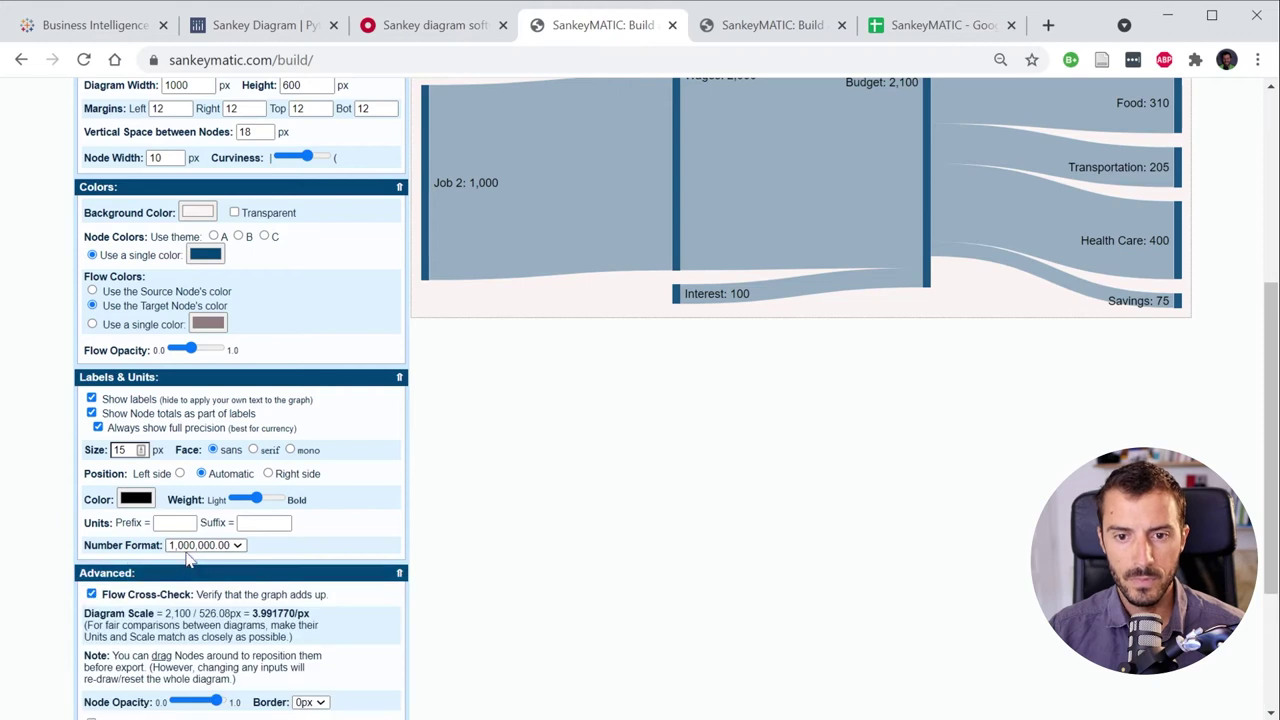
{"action": "scroll", "coordinate": [186, 545], "scroll_direction": "down", "scroll_amount": 1}
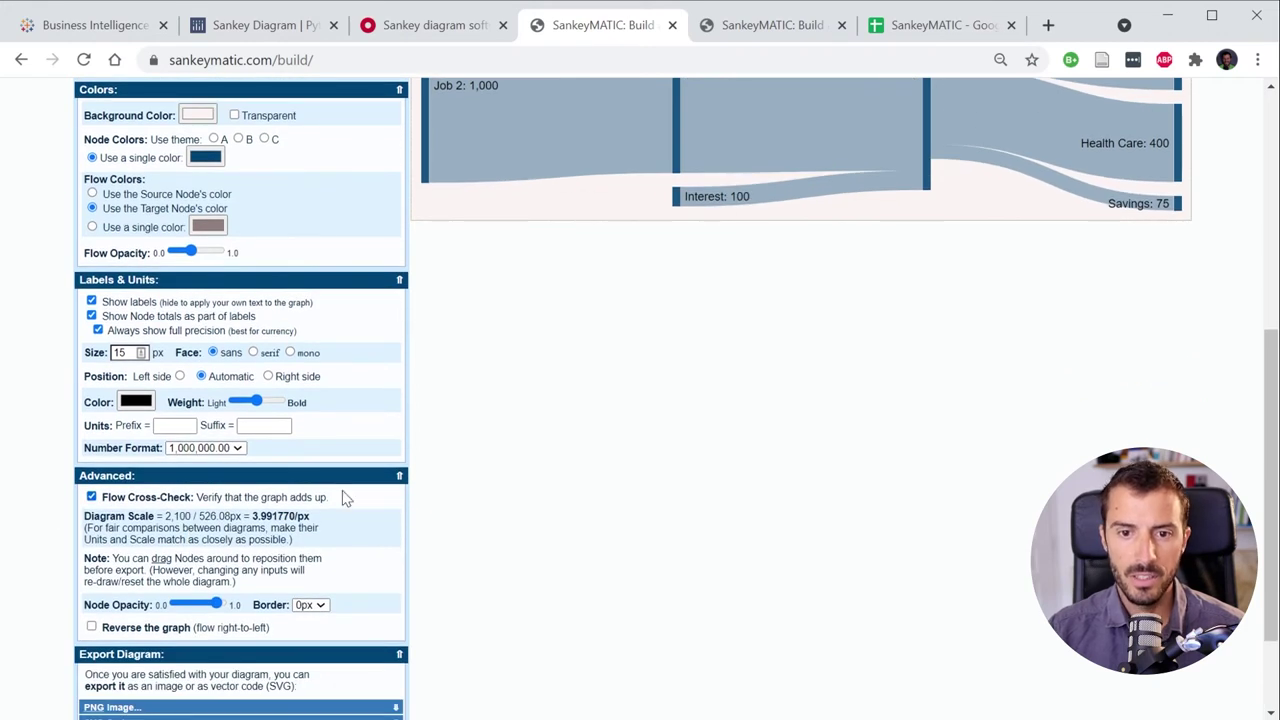
{"action": "scroll", "coordinate": [352, 497], "scroll_direction": "down", "scroll_amount": 2}
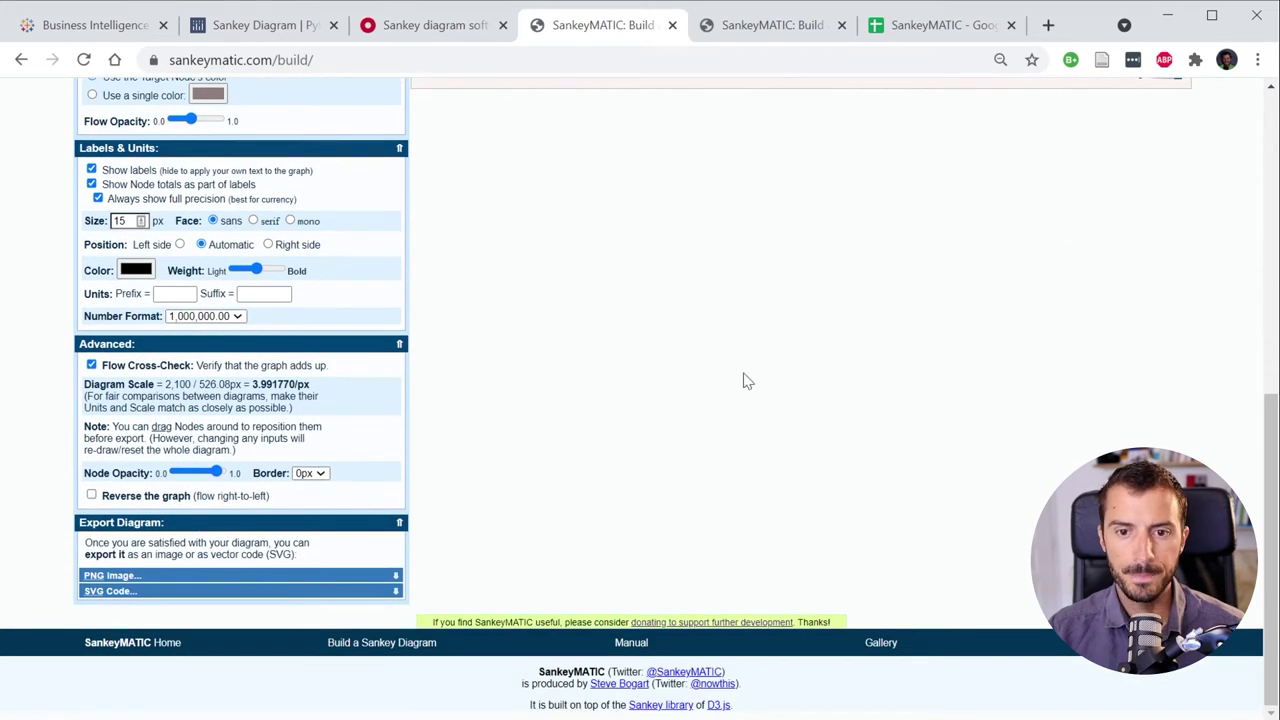
Check the PNG Image export options, then reveal the diagram's SVG Code instead
{"action": "left_click", "coordinate": [193, 575]}
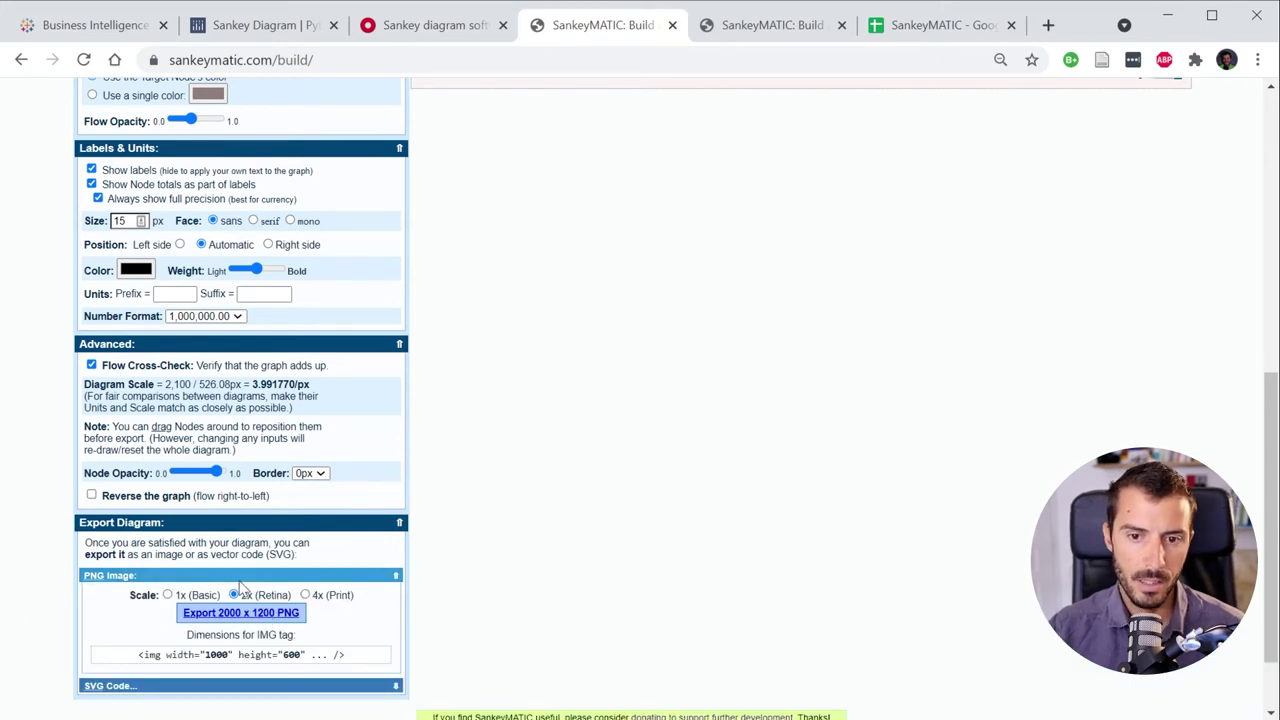
{"action": "left_click", "coordinate": [237, 576]}
{"action": "left_click", "coordinate": [154, 590]}
{"action": "scroll", "coordinate": [233, 575], "scroll_direction": "down", "scroll_amount": 2}
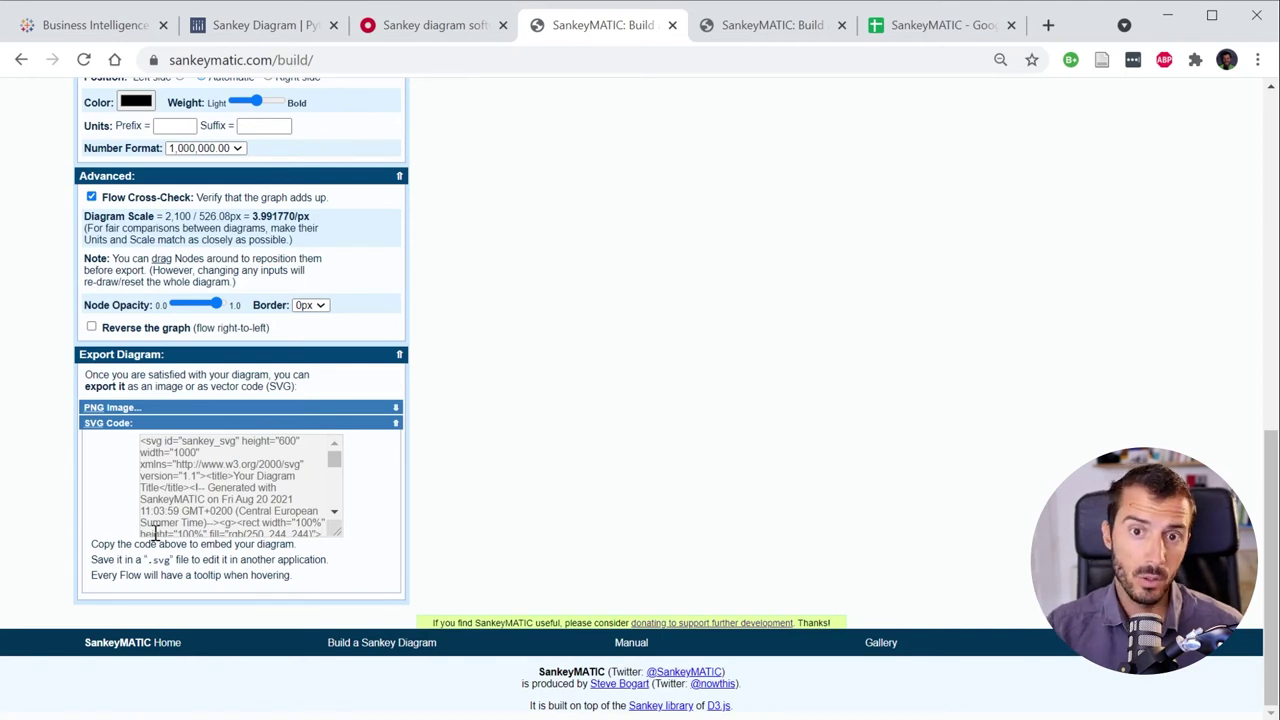
{"action": "scroll", "coordinate": [714, 462], "scroll_direction": "up", "scroll_amount": 3}
{"action": "scroll", "coordinate": [714, 462], "scroll_direction": "up", "scroll_amount": 3}
Undo twice to restore the Other Necessities flow and Taxes colour lines, then redraw
{"action": "scroll", "coordinate": [710, 455], "scroll_direction": "up", "scroll_amount": 2}
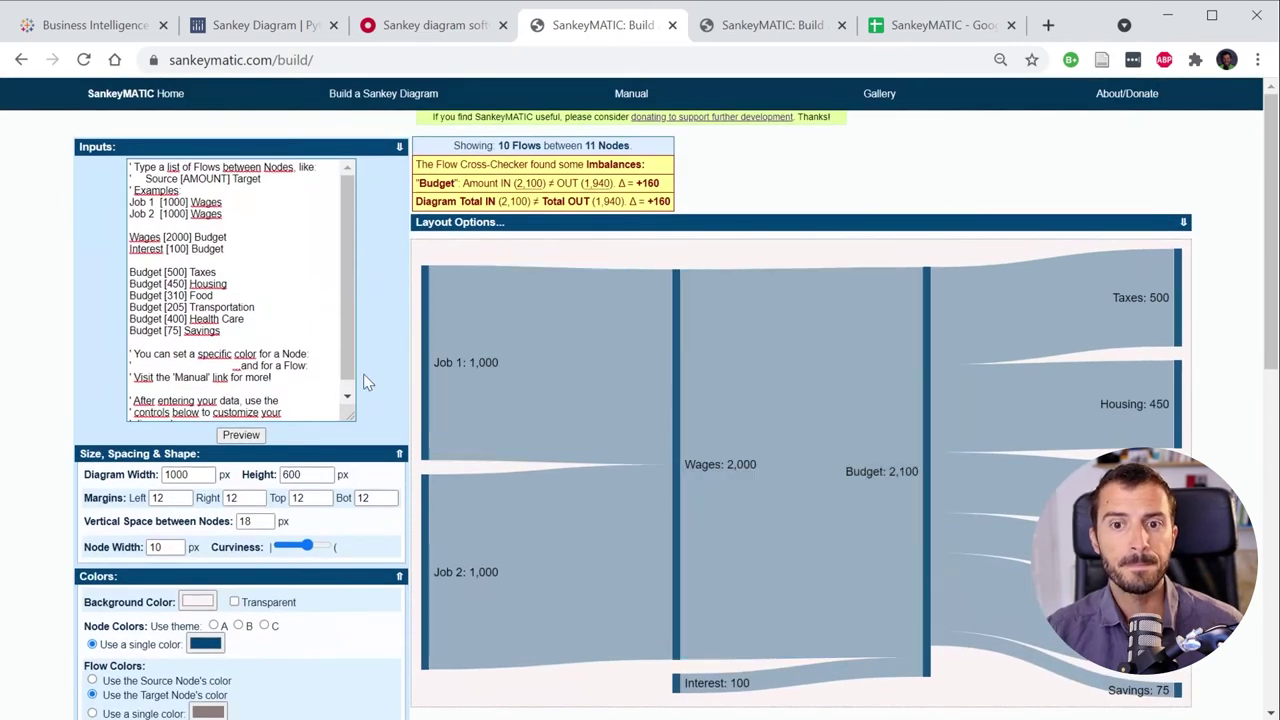
{"action": "key", "text": "ctrl+z"}
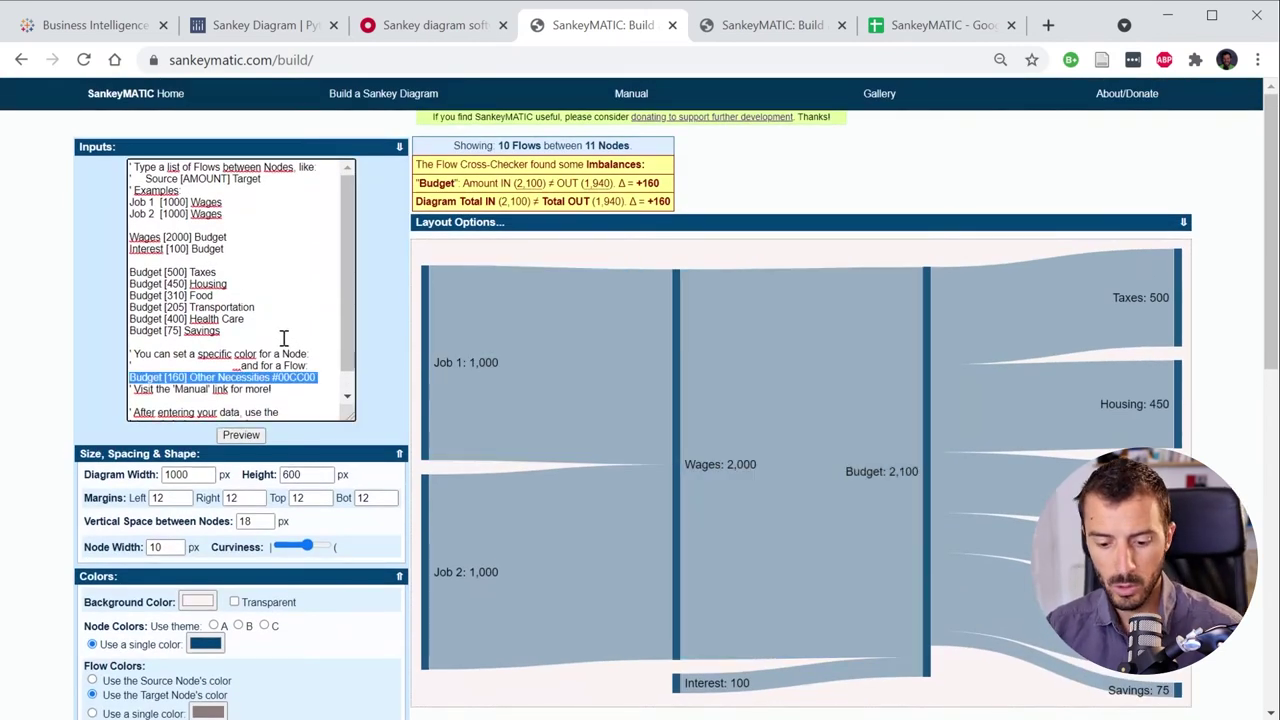
{"action": "key", "text": "ctrl+z"}
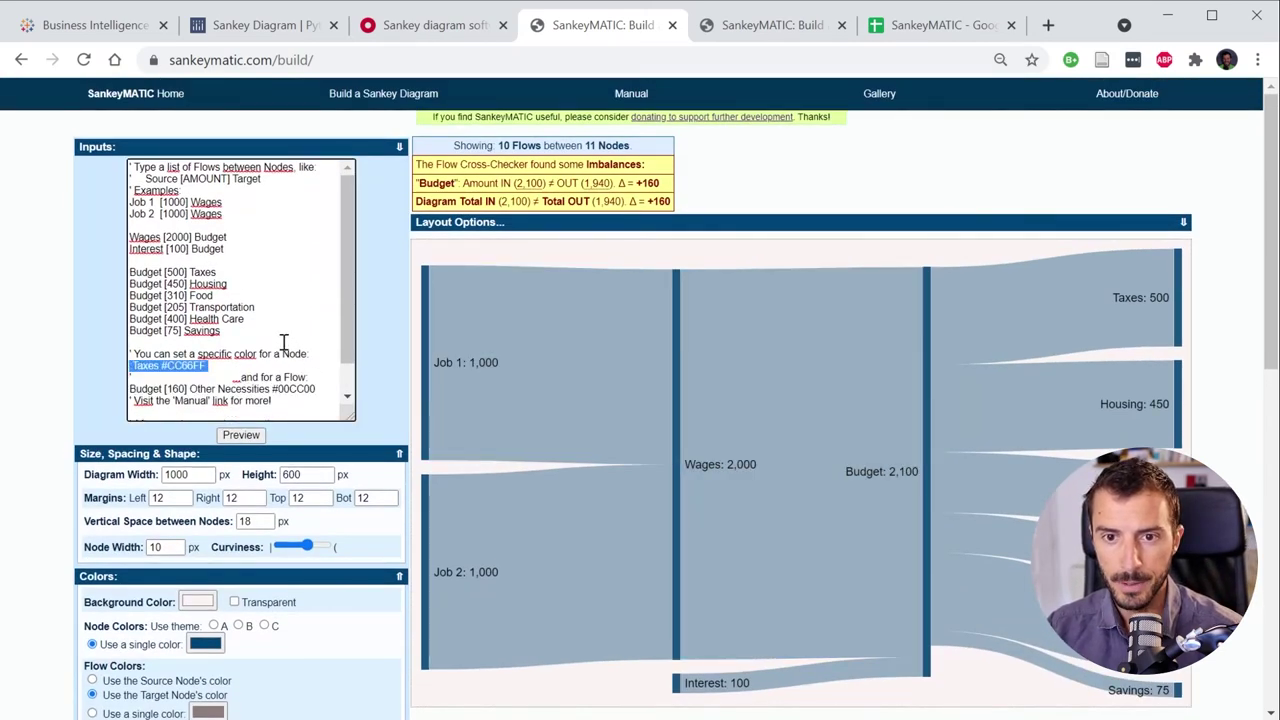
{"action": "left_click", "coordinate": [230, 436]}
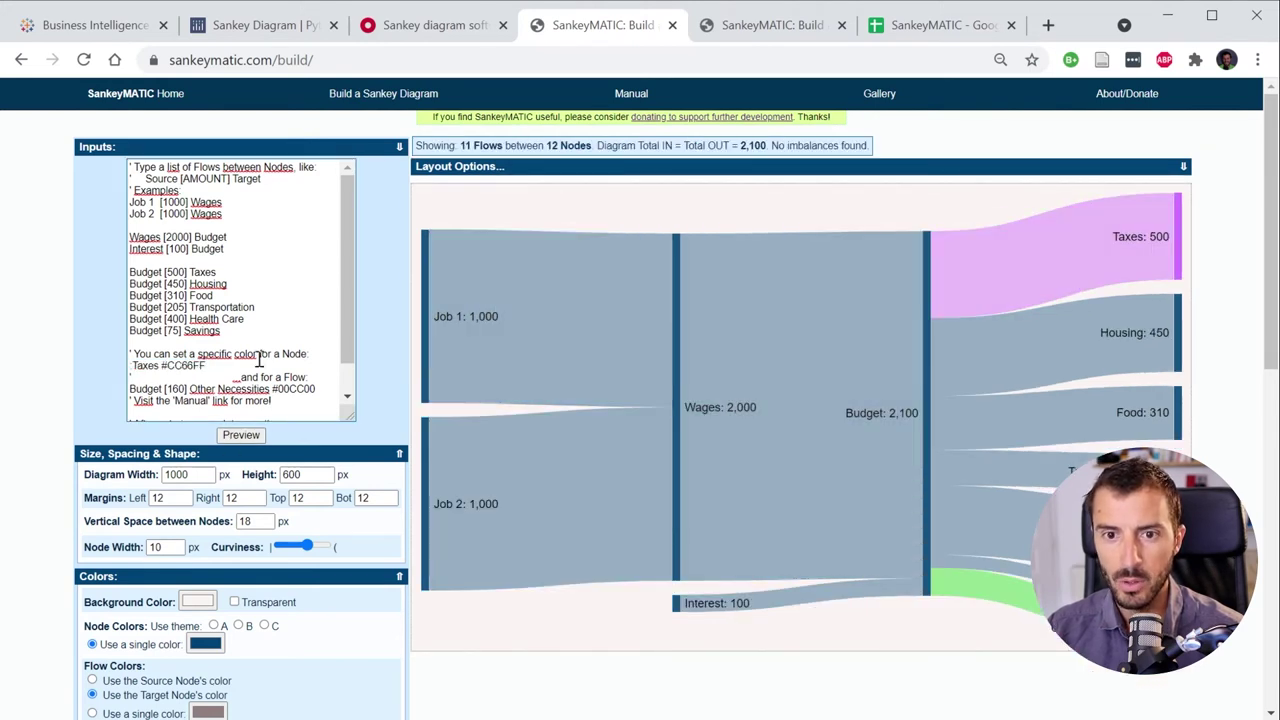
Highlight the Taxes #CC66FF colour code in the flow text
{"action": "left_click", "coordinate": [146, 366]}
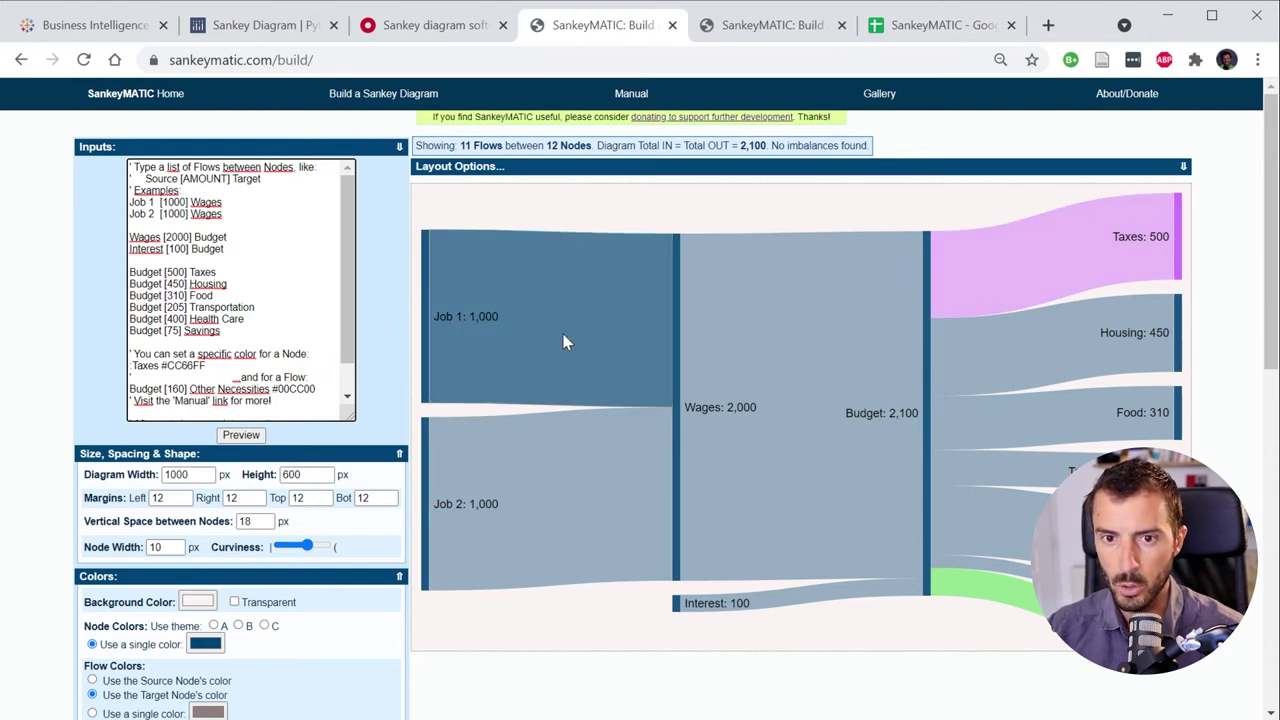
{"action": "left_click_drag", "start_coordinate": [162, 366], "coordinate": [202, 368]}
{"action": "left_click", "coordinate": [207, 367]}
{"action": "double_click", "coordinate": [215, 367]}
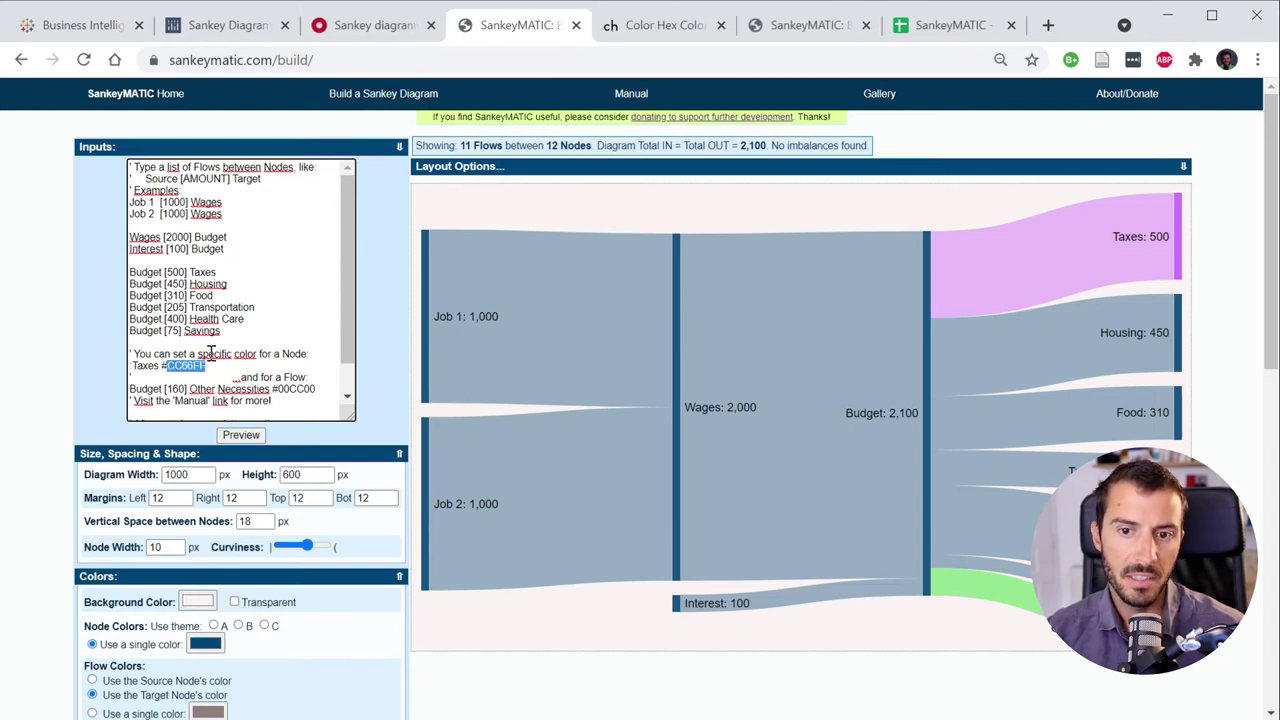
{"action": "left_click", "coordinate": [210, 367]}
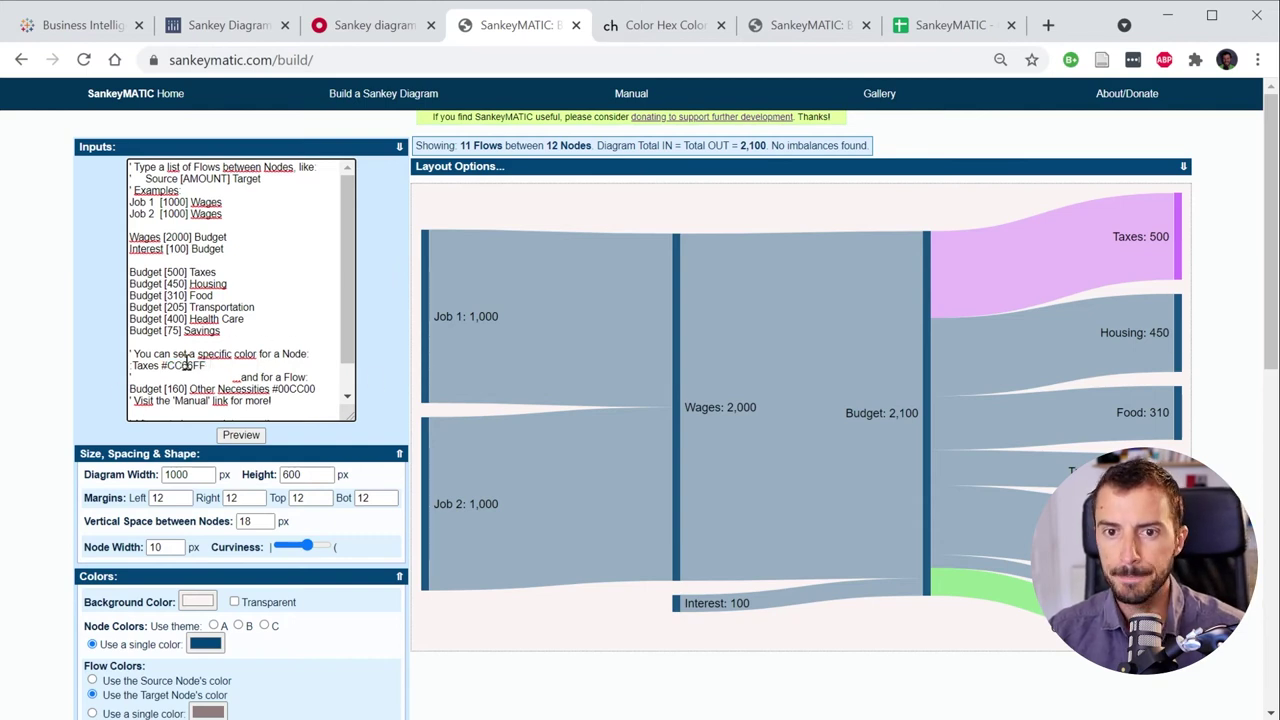
On color-hex.com, browse the favourite colours grid and select olive green #b8c85e
{"action": "left_click", "coordinate": [655, 25]}
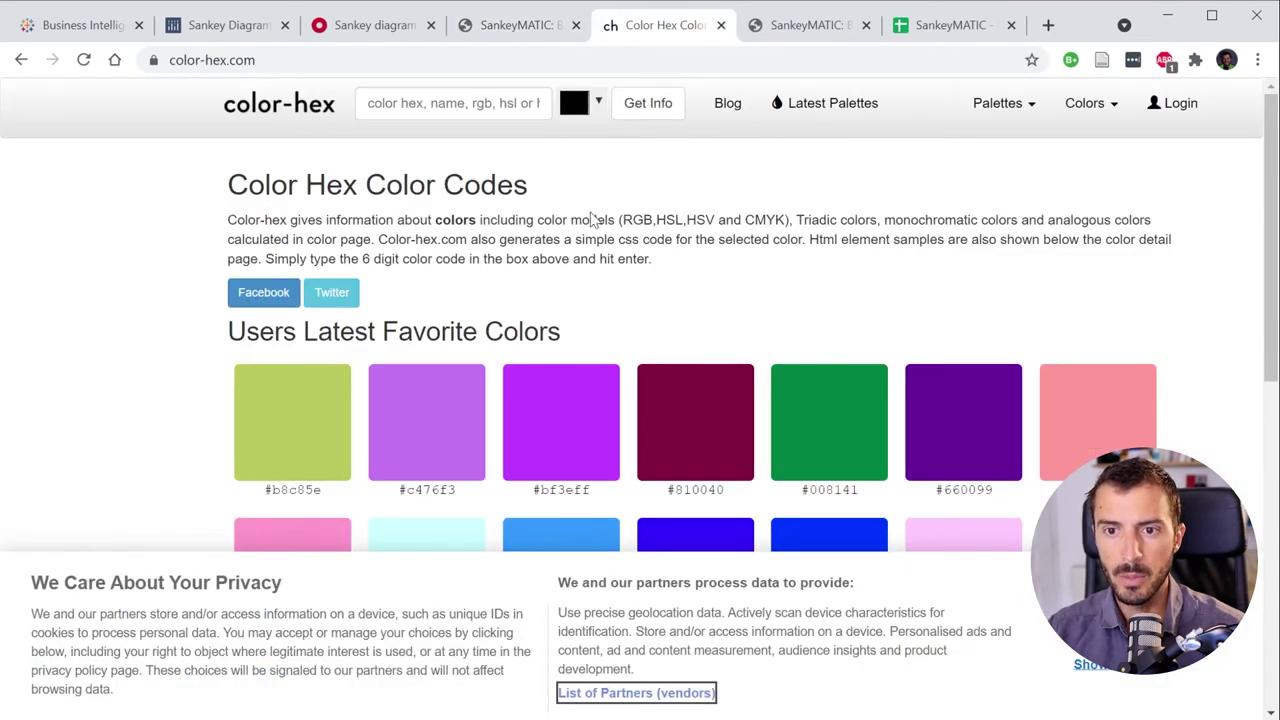
{"action": "scroll", "coordinate": [300, 280], "scroll_direction": "down", "scroll_amount": 1}
{"action": "scroll", "coordinate": [591, 277], "scroll_direction": "down", "scroll_amount": 1}
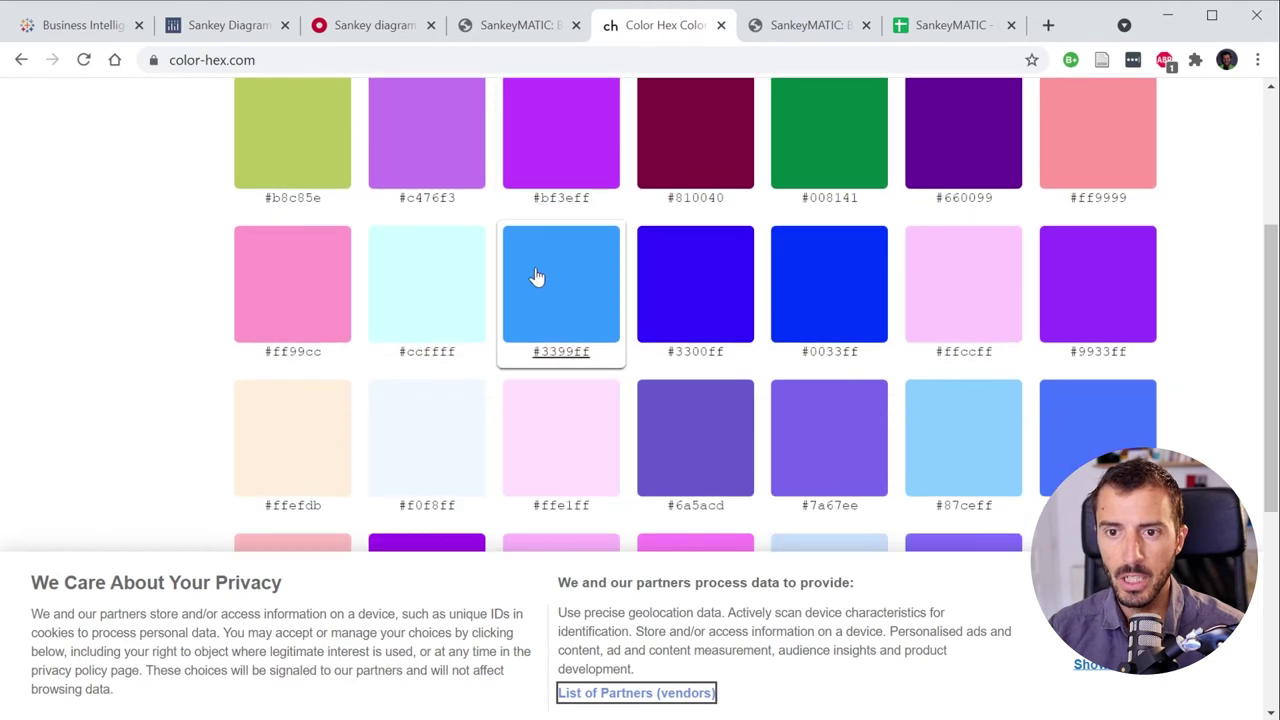
{"action": "scroll", "coordinate": [303, 218], "scroll_direction": "down", "scroll_amount": 2}
{"action": "scroll", "coordinate": [300, 222], "scroll_direction": "down", "scroll_amount": 1}
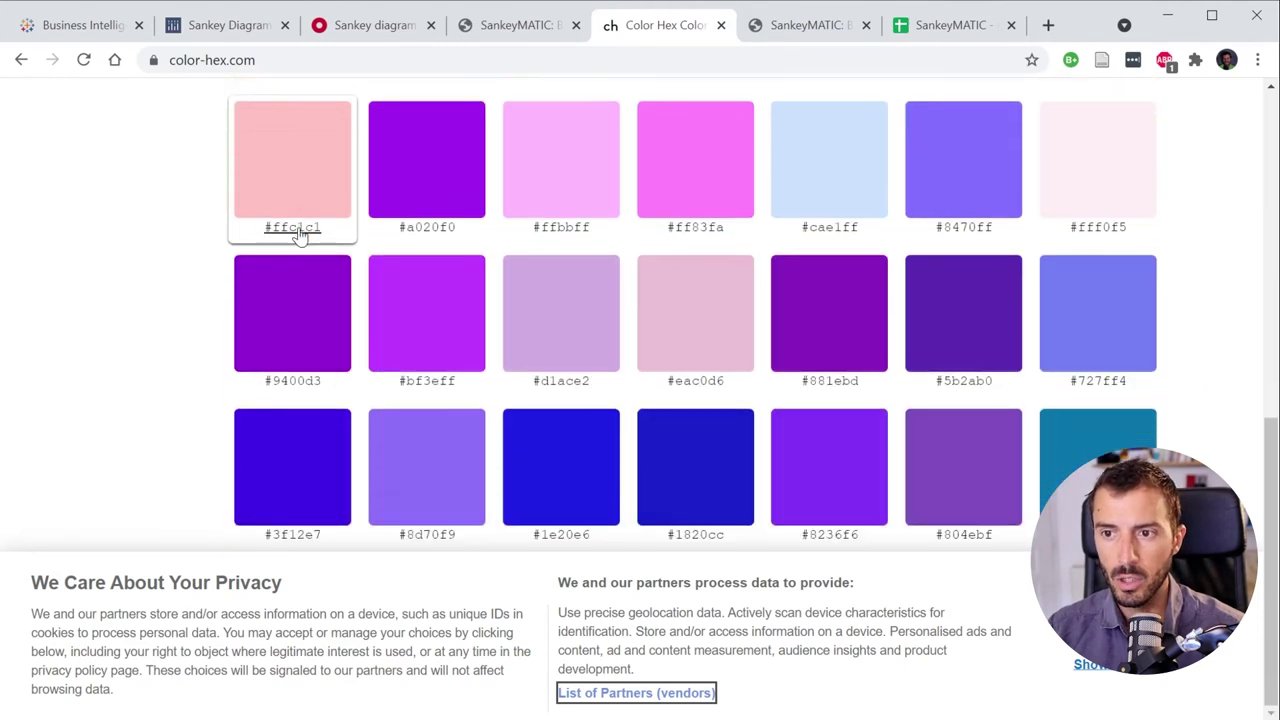
{"action": "scroll", "coordinate": [303, 250], "scroll_direction": "up", "scroll_amount": 2}
{"action": "scroll", "coordinate": [309, 256], "scroll_direction": "up", "scroll_amount": 3}
{"action": "scroll", "coordinate": [394, 277], "scroll_direction": "down", "scroll_amount": 1}
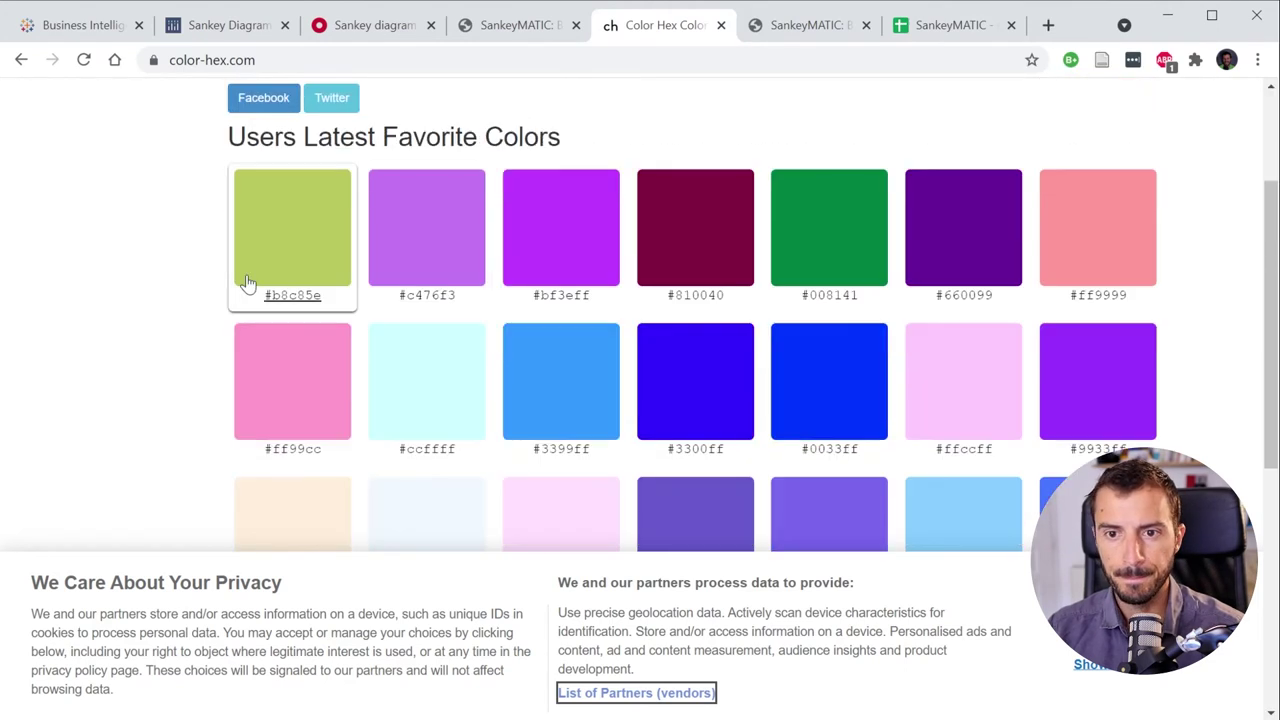
{"action": "left_click_drag", "start_coordinate": [260, 295], "coordinate": [326, 296]}
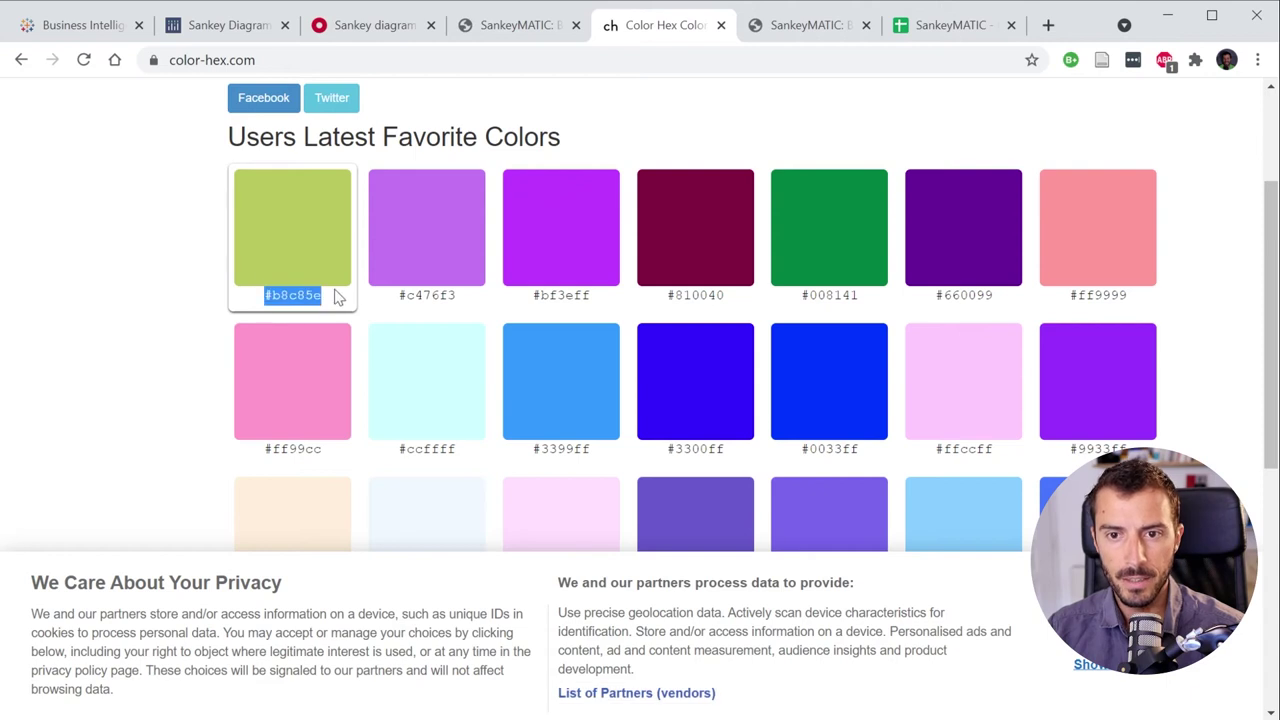
Replace the Taxes colour #CC66FF with #b8c85e and redraw the diagram
{"action": "left_click", "coordinate": [517, 25]}
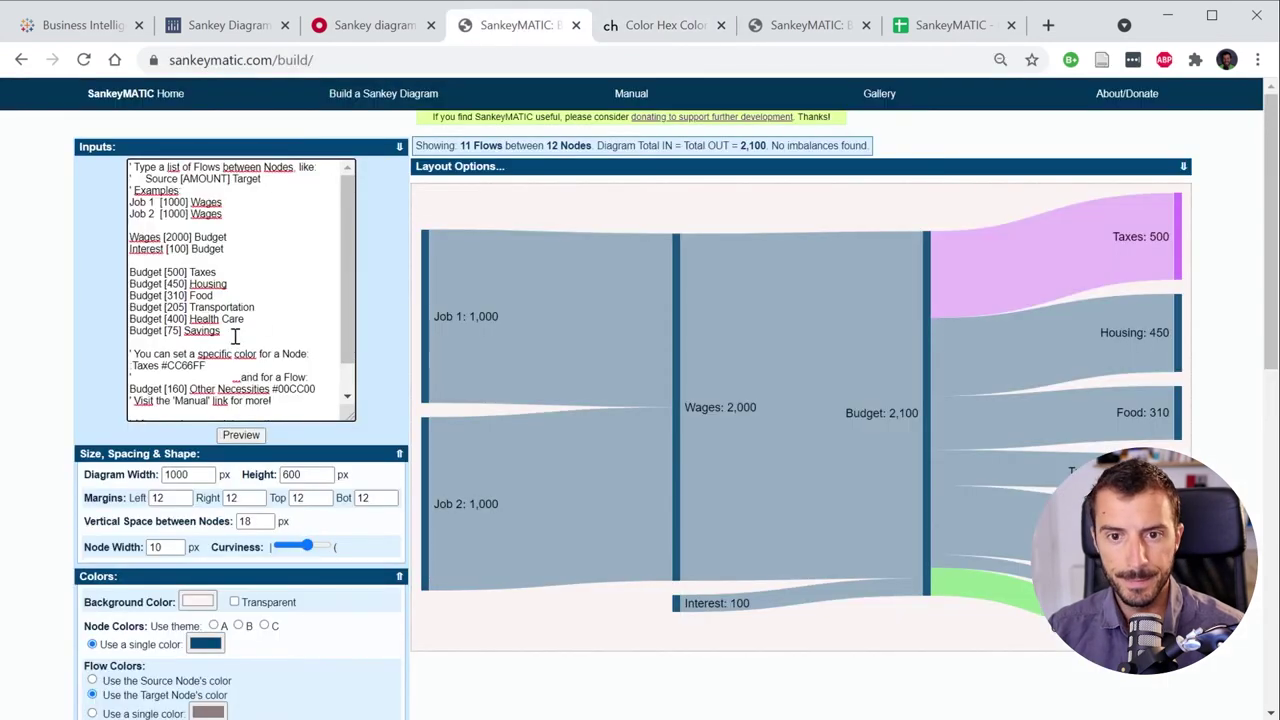
{"action": "left_click_drag", "start_coordinate": [208, 366], "coordinate": [161, 366]}
{"action": "type", "text": "#b8c85e"}
{"action": "left_click", "coordinate": [241, 434]}
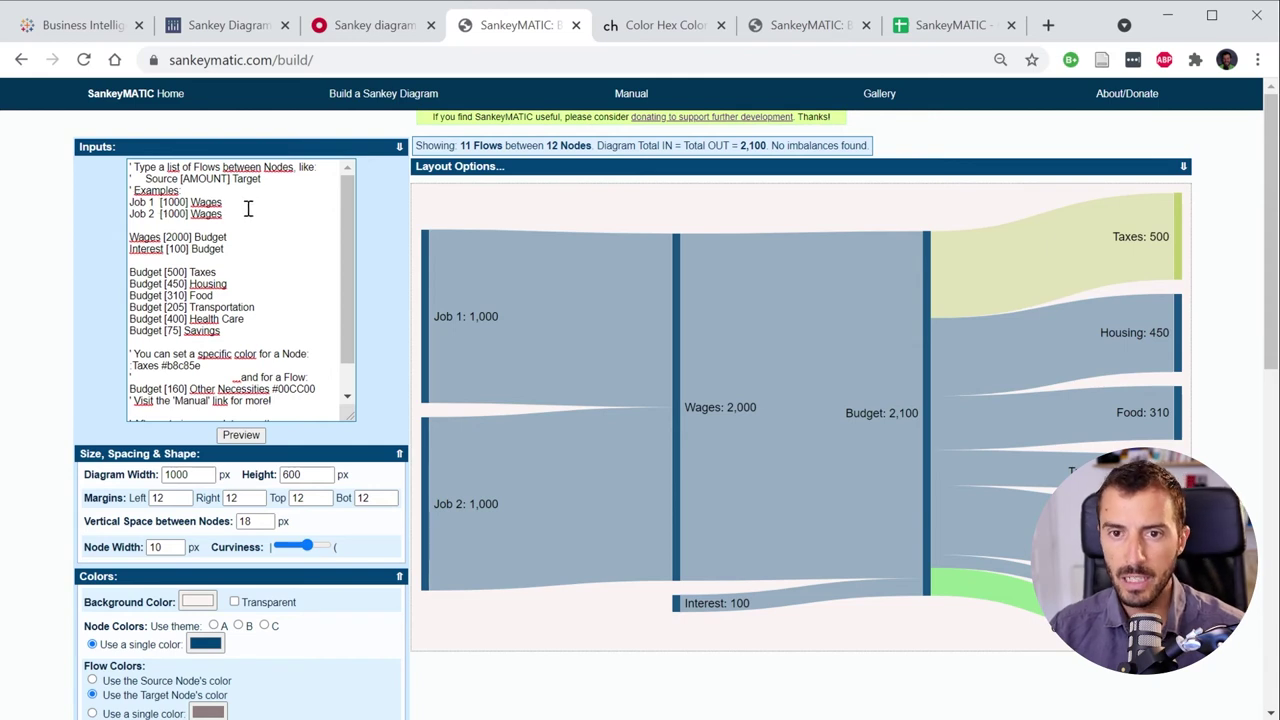
Start a new ':Housing' colour line below the Taxes colour line
{"action": "left_click", "coordinate": [212, 367]}
{"action": "key", "text": "Return"}
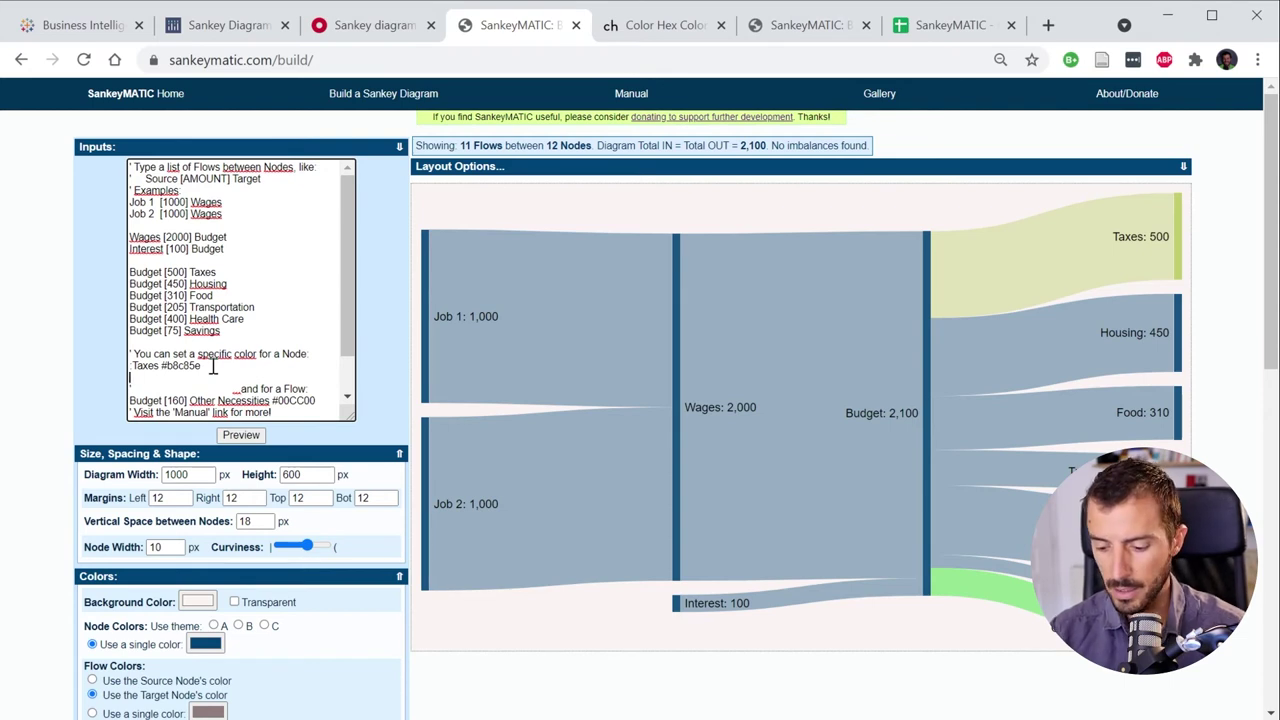
{"action": "type", "text": ":Housing"}
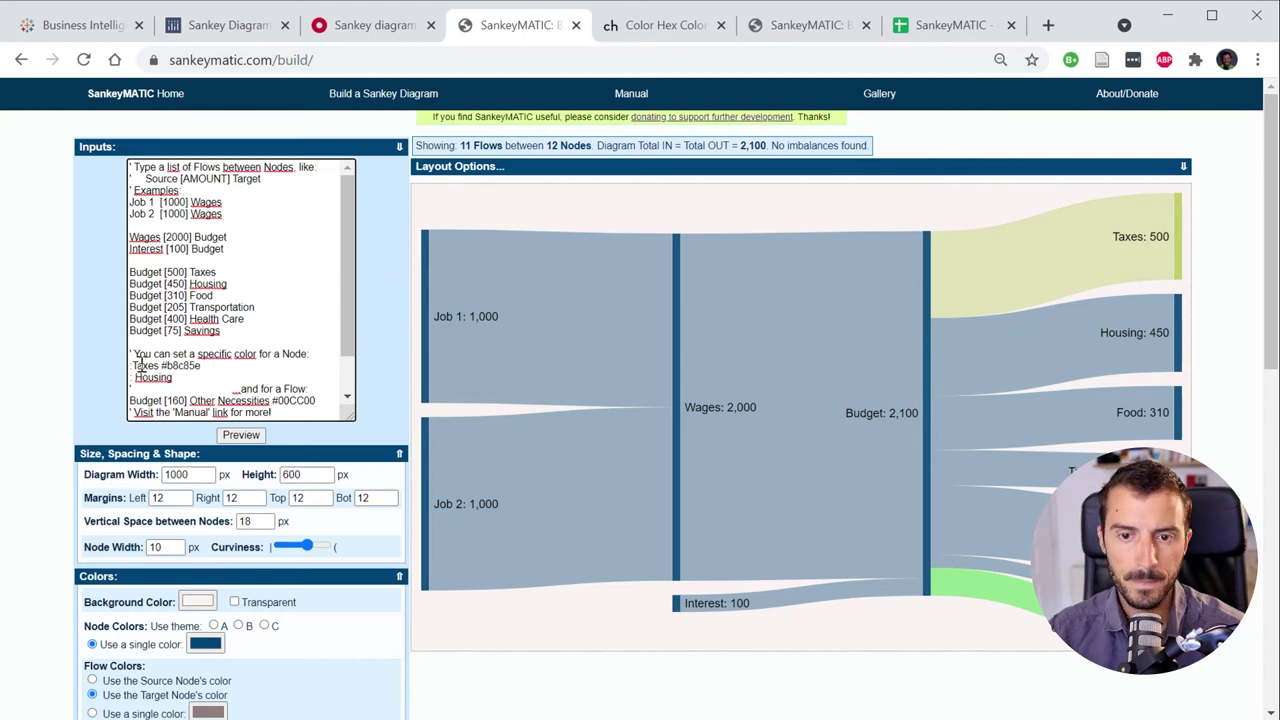
Take purple #c476f3 from color-hex.com for the Housing line and redraw the diagram
{"action": "left_click", "coordinate": [688, 28]}
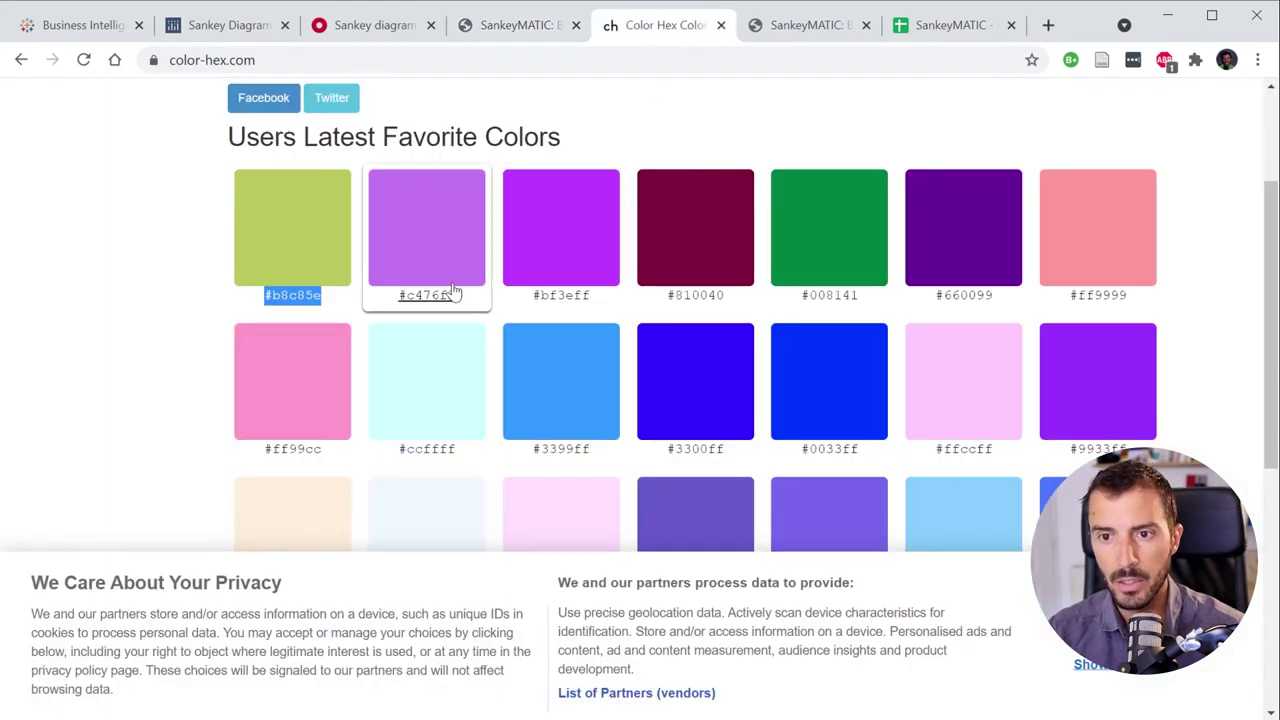
{"action": "left_click_drag", "start_coordinate": [470, 298], "coordinate": [398, 294]}
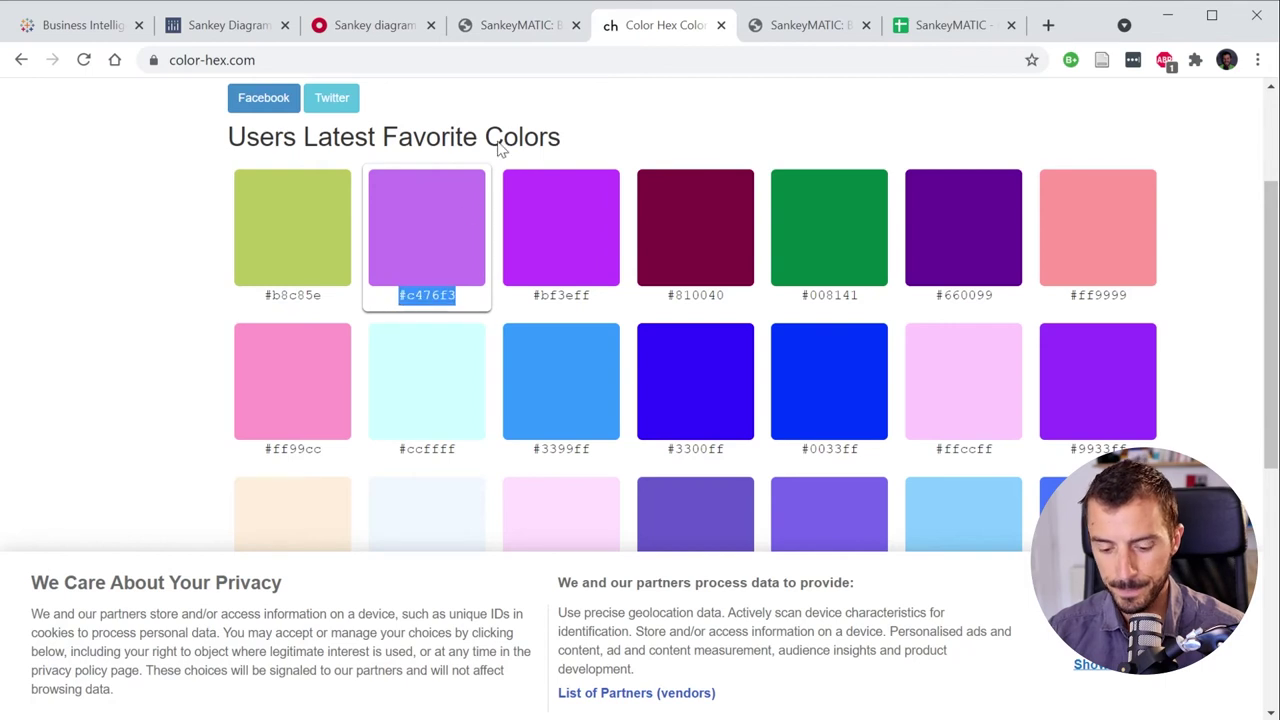
{"action": "left_click", "coordinate": [520, 24]}
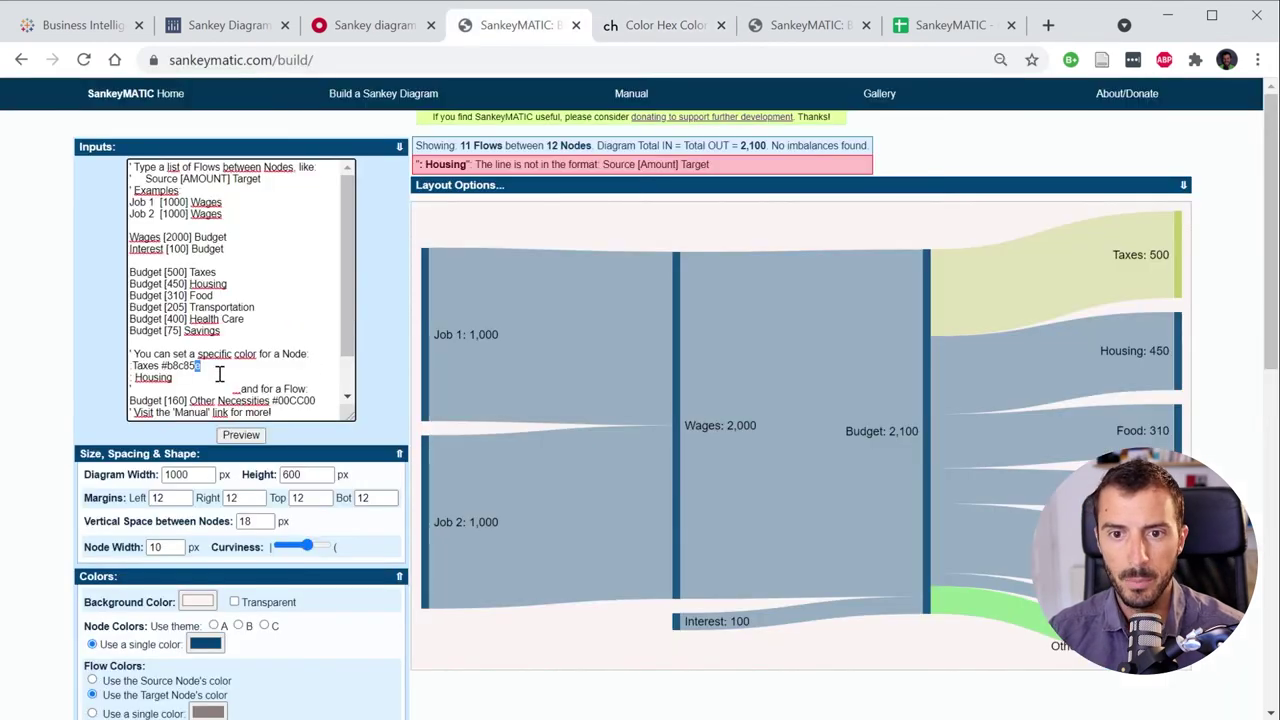
{"action": "left_click", "coordinate": [232, 434]}
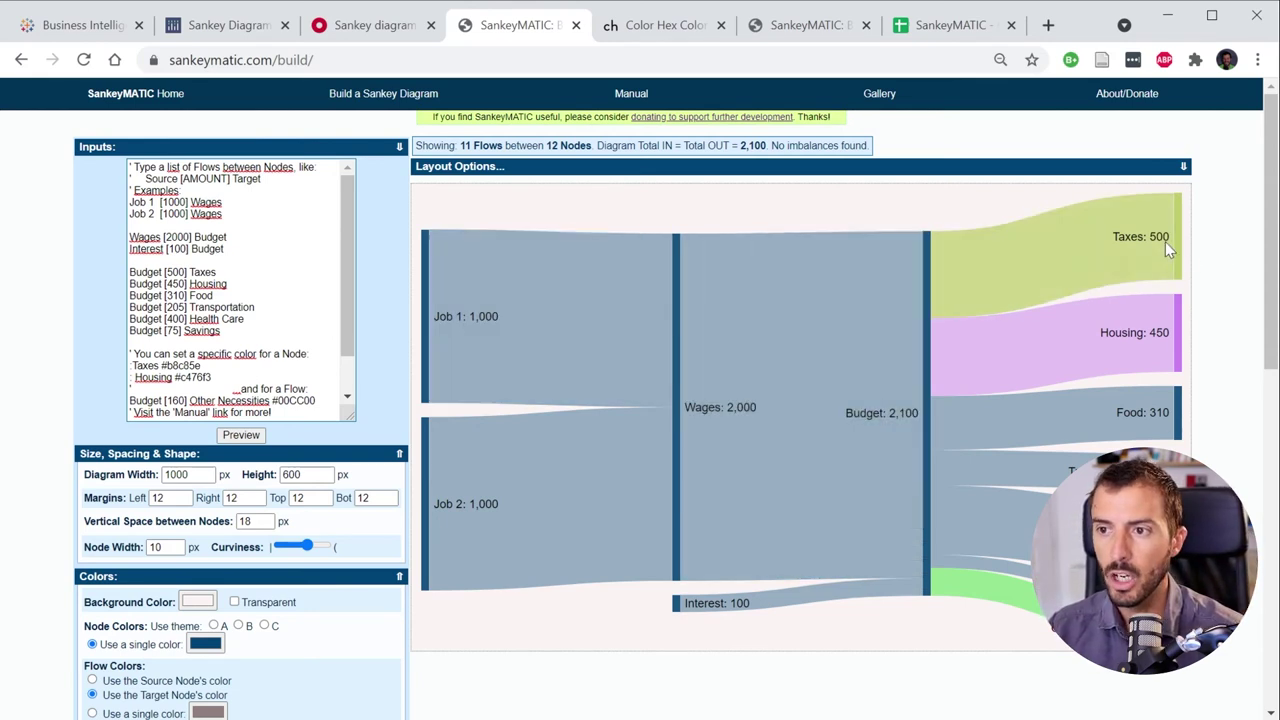
Set Flow Colors to one single grey and highlight the #00CC00 code on Other Necessities
{"action": "scroll", "coordinate": [216, 492], "scroll_direction": "down", "scroll_amount": 1}
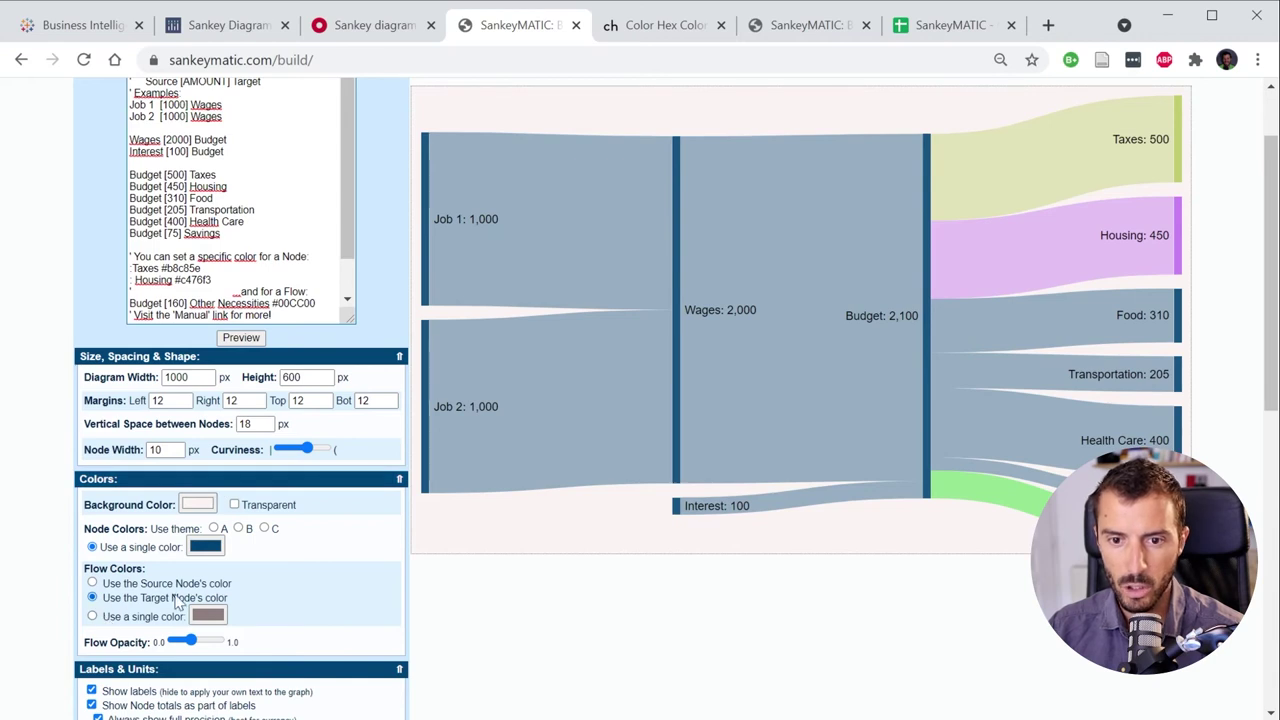
{"action": "left_click", "coordinate": [92, 617]}
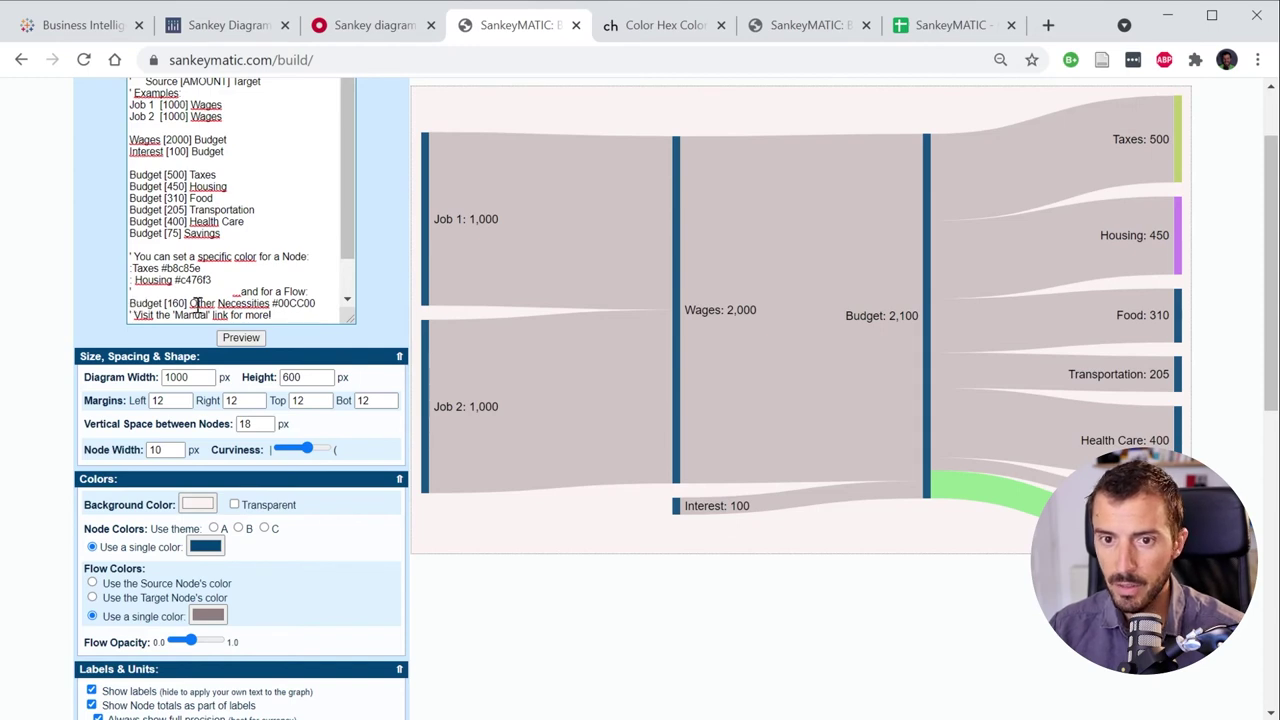
{"action": "left_click", "coordinate": [133, 303]}
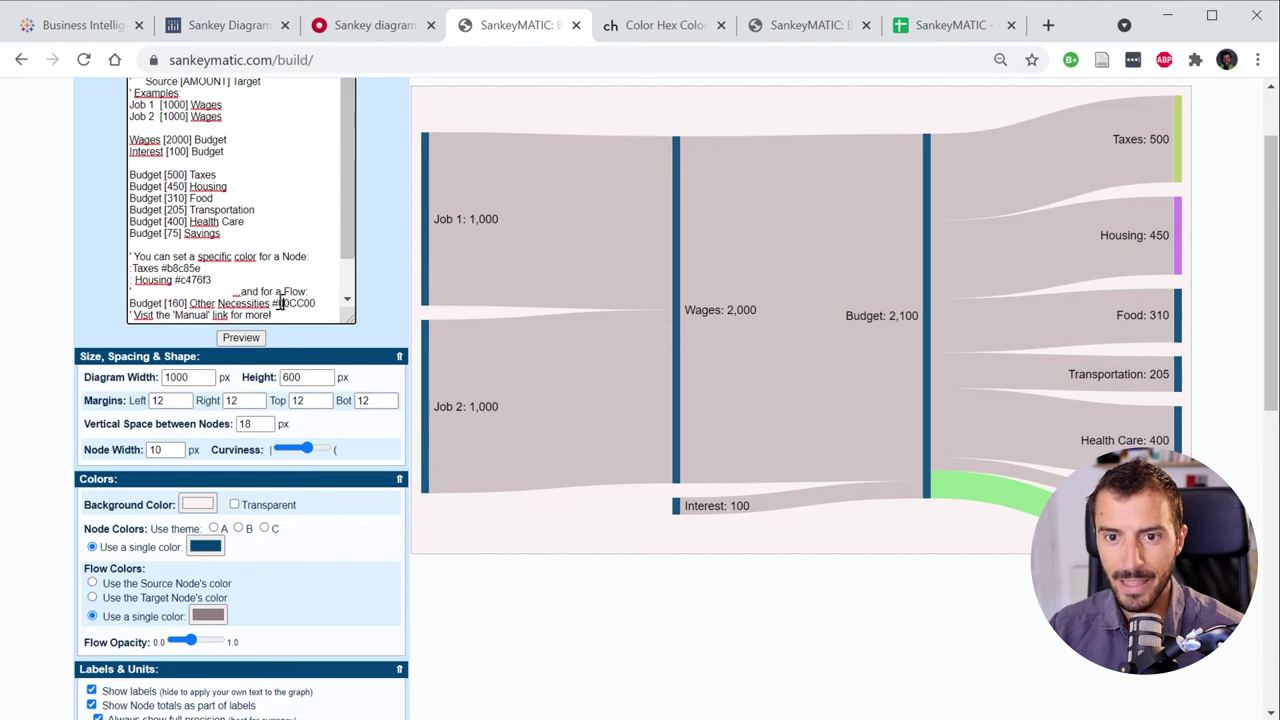
{"action": "left_click_drag", "start_coordinate": [276, 303], "coordinate": [297, 303]}
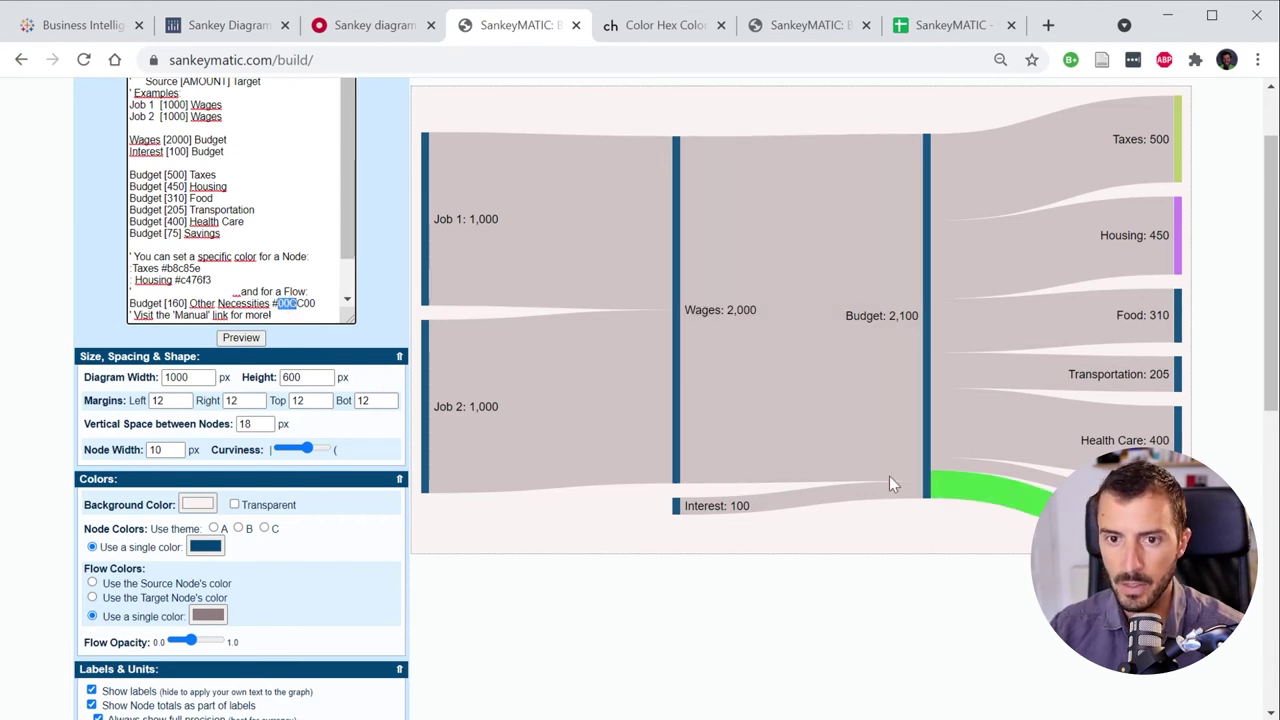
{"action": "scroll", "coordinate": [880, 480], "scroll_direction": "up", "scroll_amount": 1}
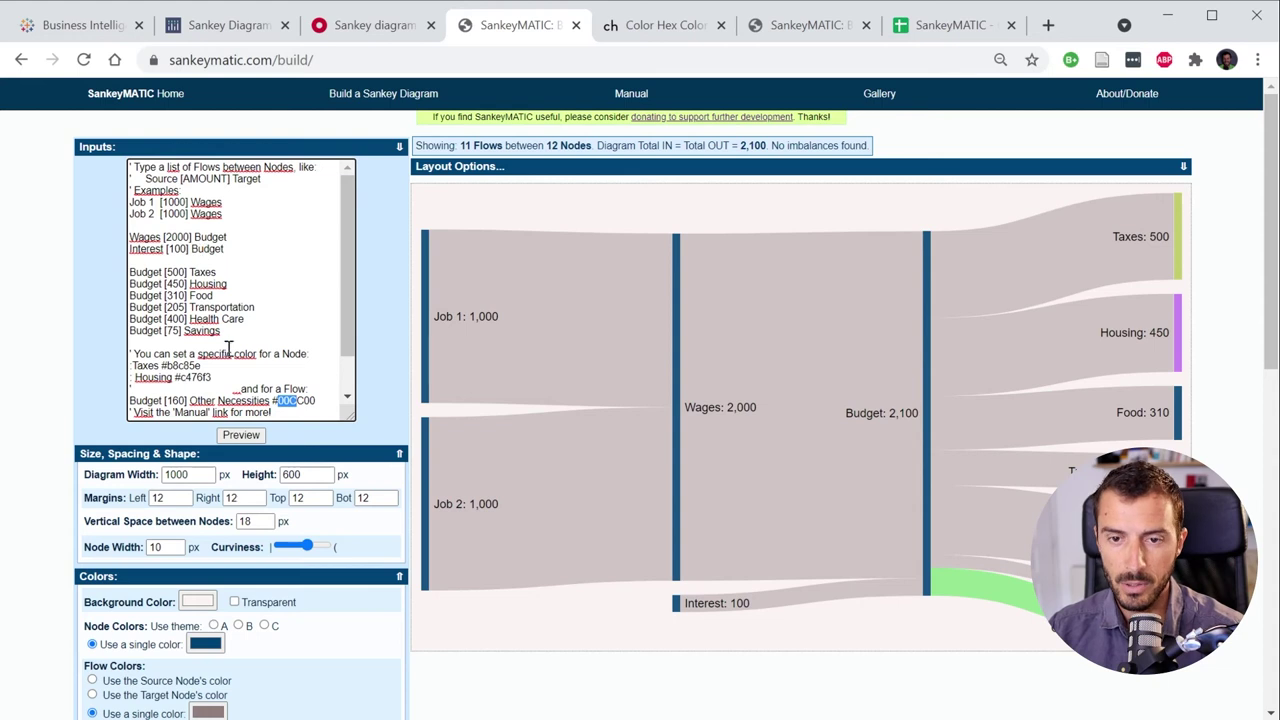
Drag-select the budget example's entire flow text in the Inputs box, reselecting after clearing it once
{"action": "left_click_drag", "start_coordinate": [280, 416], "coordinate": [64, 163]}
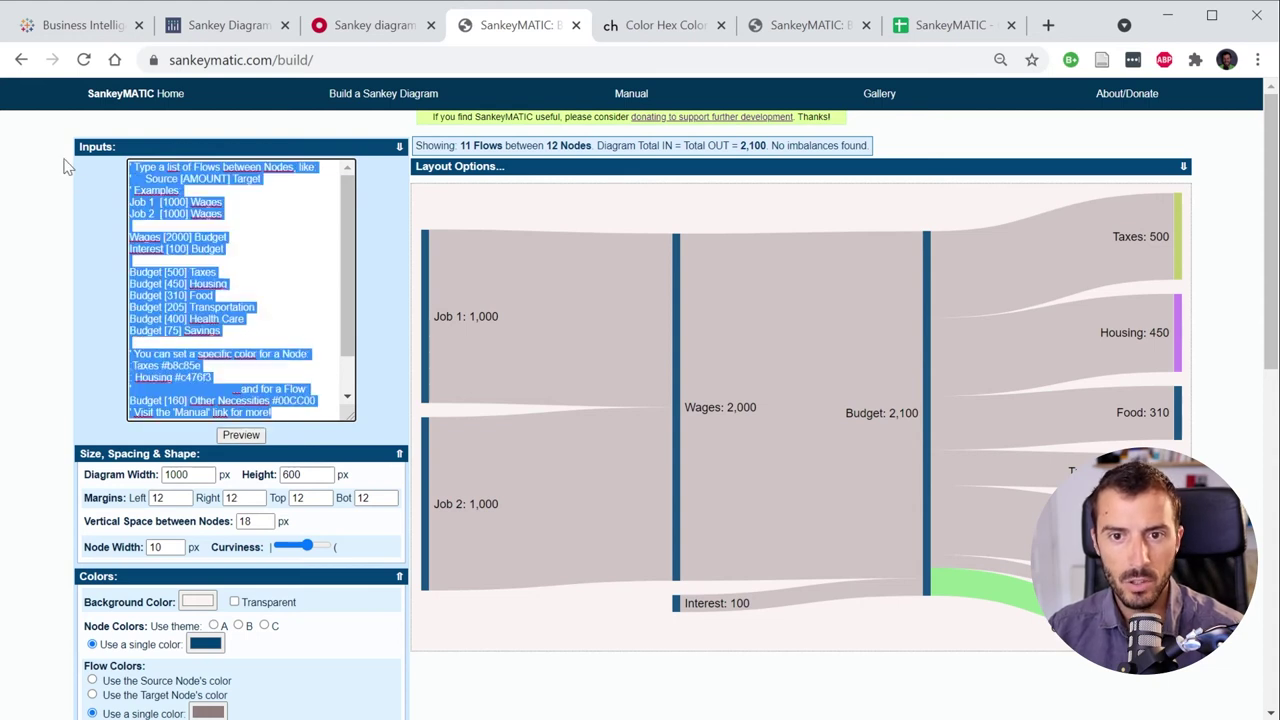
{"action": "left_click", "coordinate": [227, 260]}
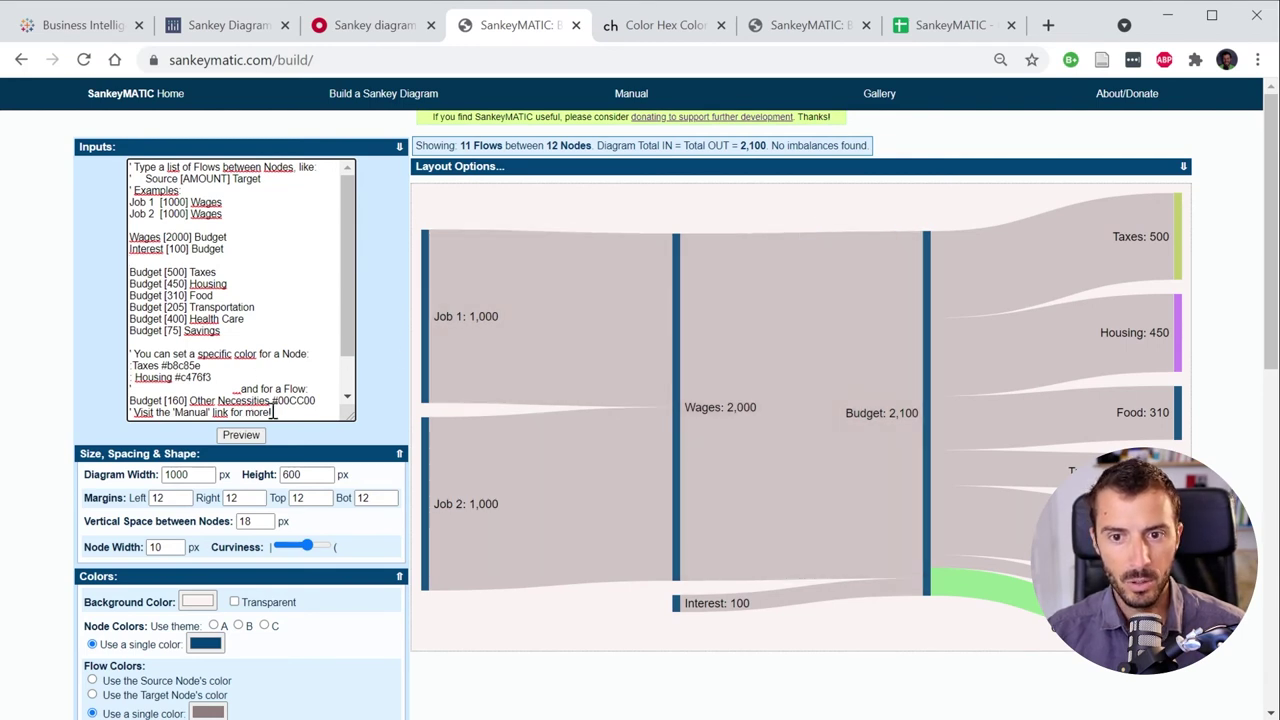
{"action": "left_click_drag", "start_coordinate": [276, 412], "coordinate": [106, 170]}
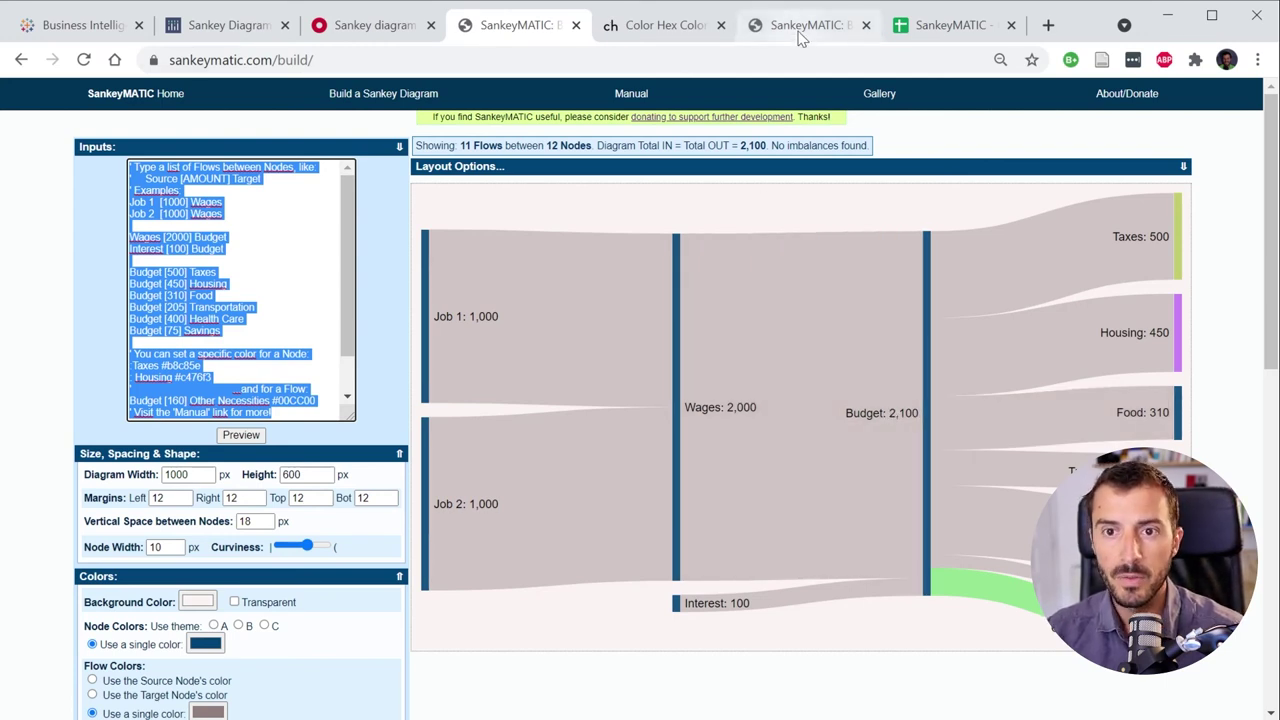
Zoom out on the waste-flow diagram, nudge the Use node left, and redraw at height 600
{"action": "left_click", "coordinate": [800, 30]}
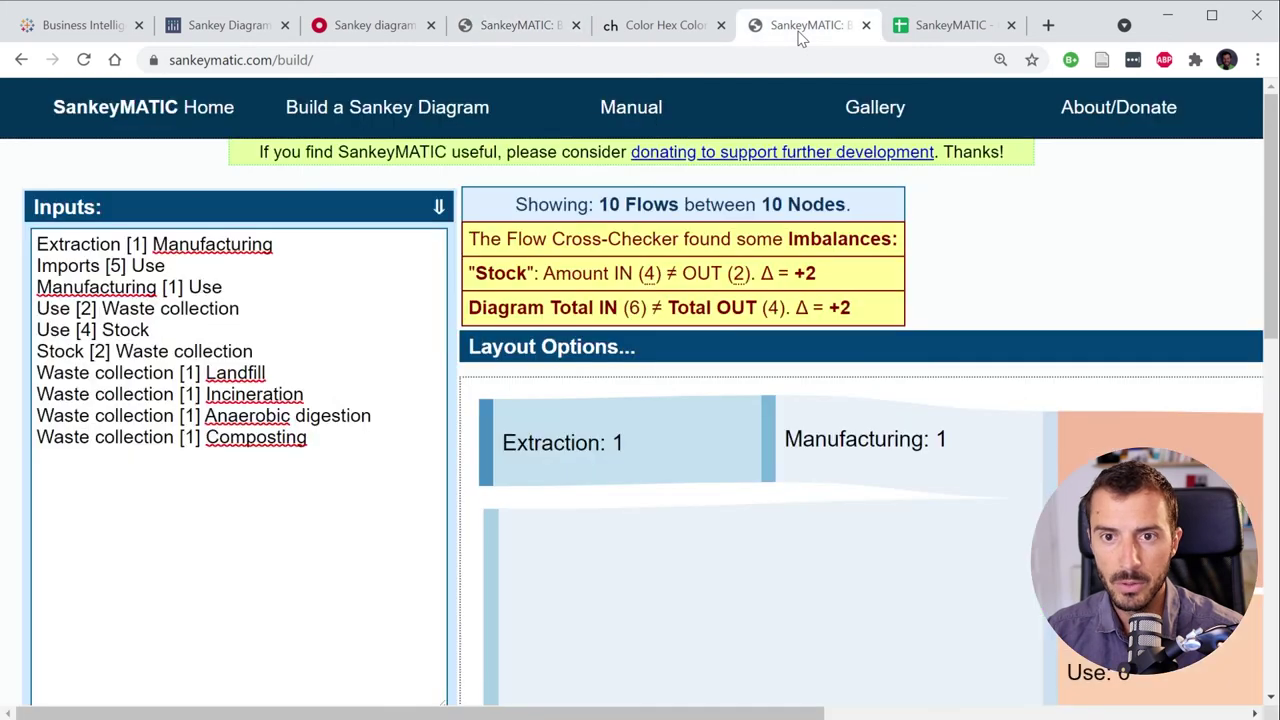
{"action": "key", "text": "ctrl+minus"}
{"action": "key", "text": "ctrl+minus"}
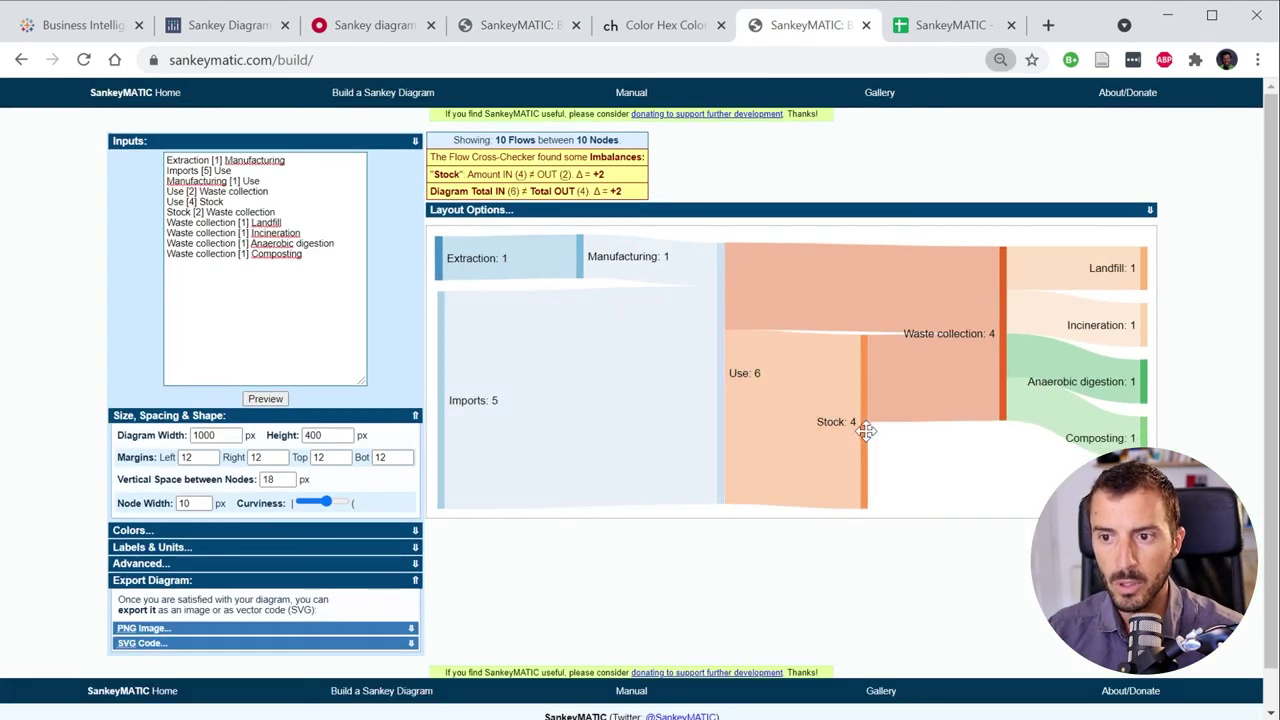
{"action": "left_click_drag", "start_coordinate": [720, 395], "coordinate": [690, 393]}
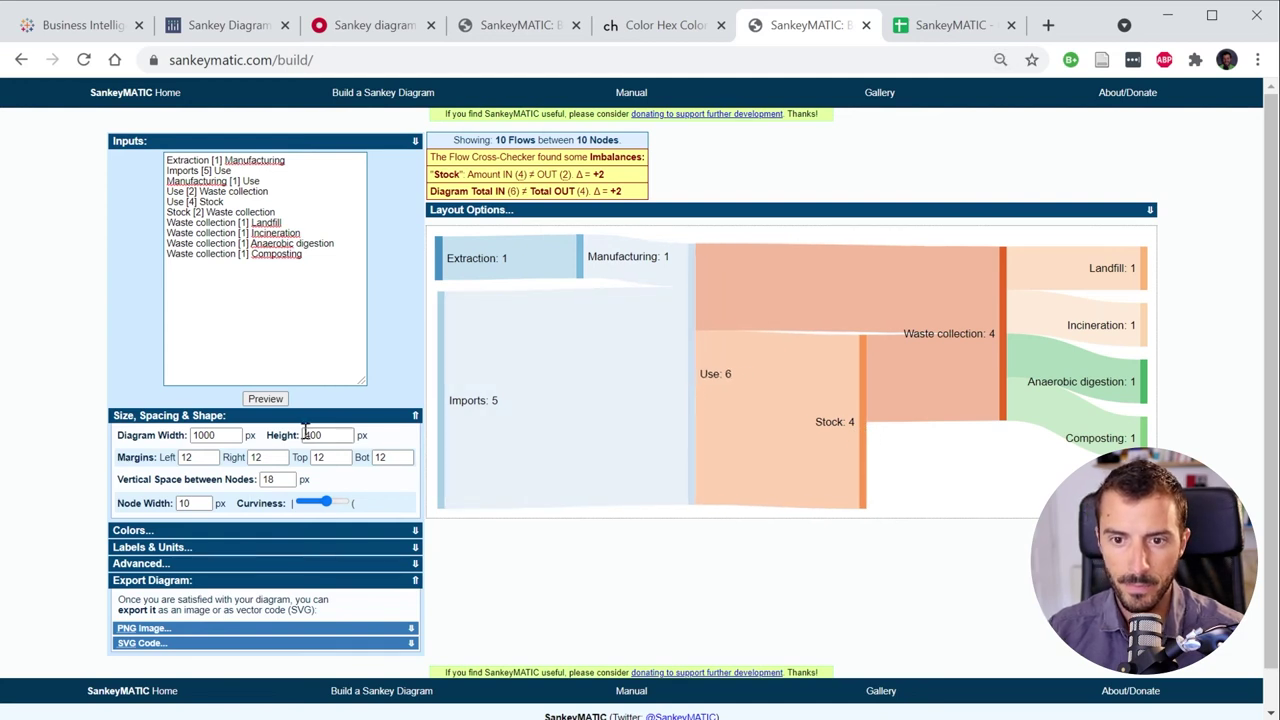
{"action": "left_click_drag", "start_coordinate": [309, 434], "coordinate": [303, 435]}
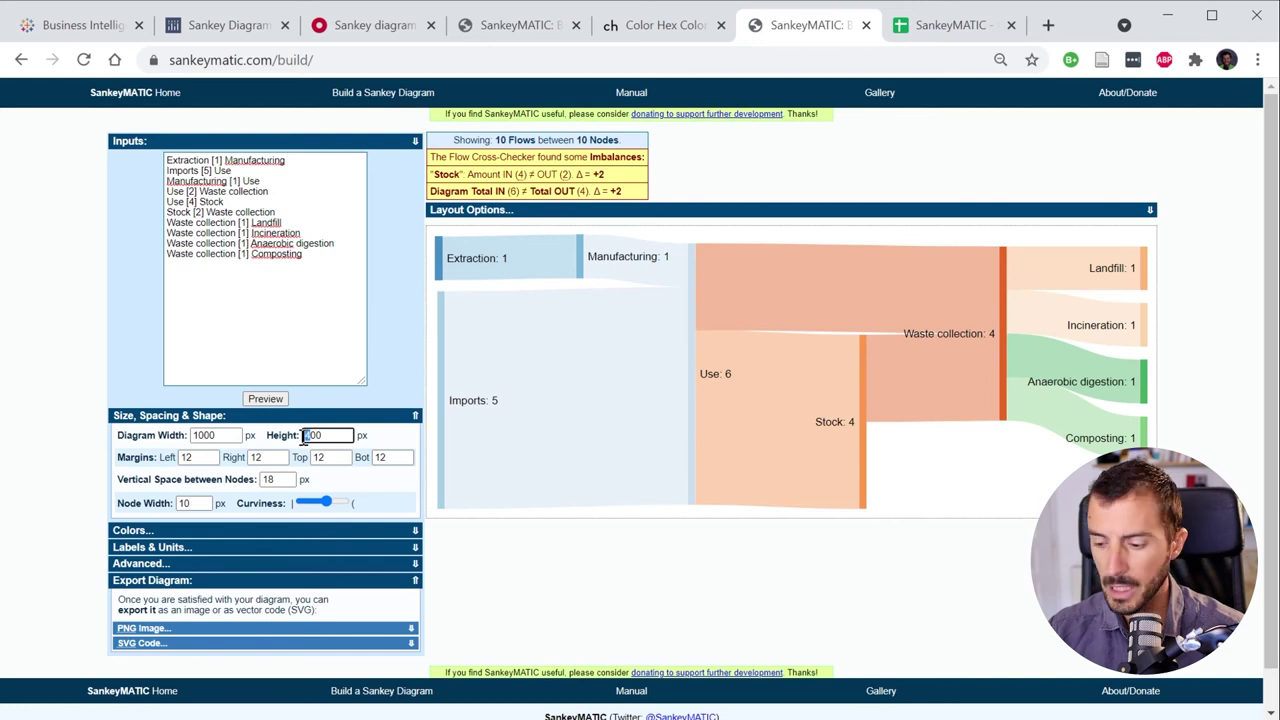
{"action": "left_click", "coordinate": [267, 401]}
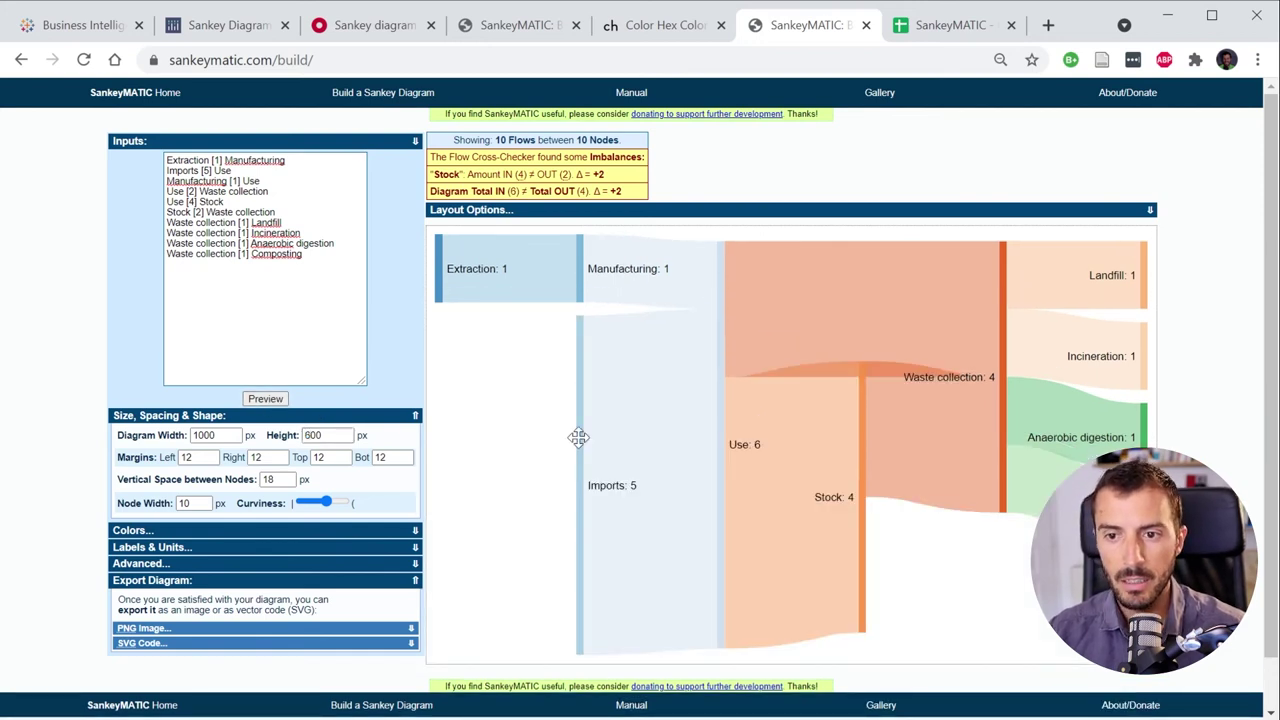
Move the Imports node left toward Extraction and drag the Stock node lower
{"action": "left_click_drag", "start_coordinate": [580, 437], "coordinate": [472, 447]}
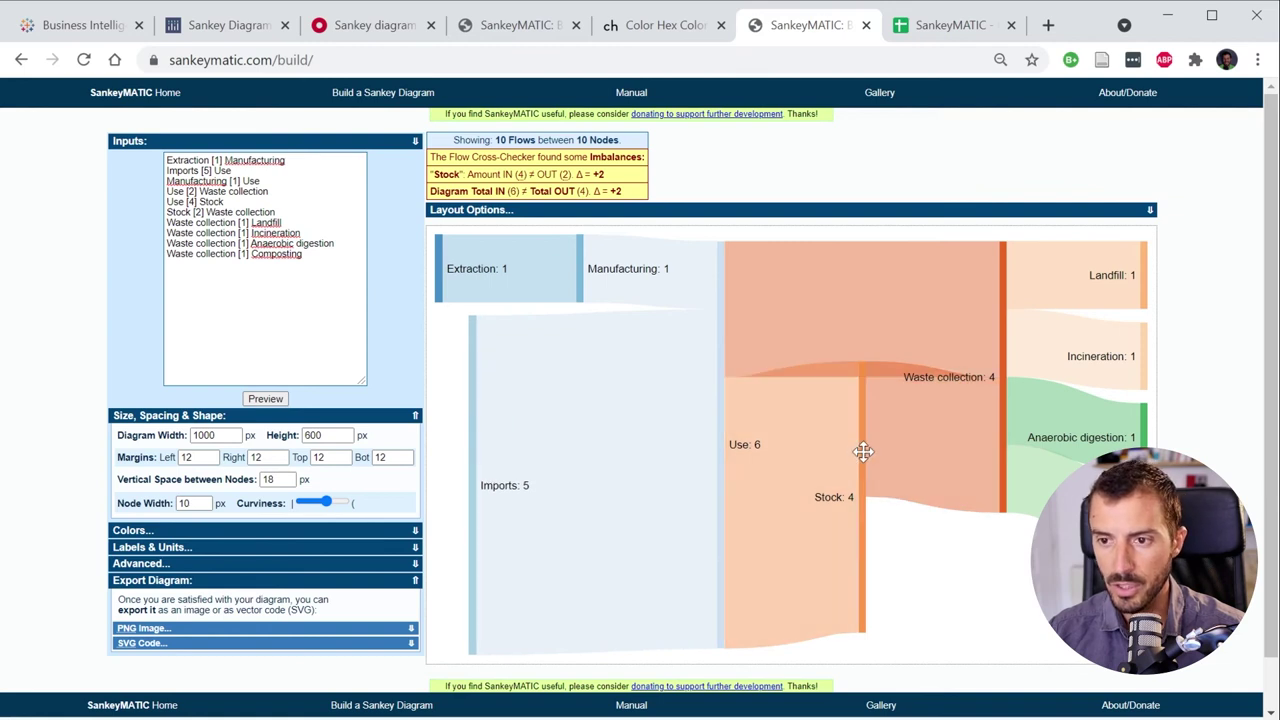
{"action": "left_click_drag", "start_coordinate": [863, 452], "coordinate": [863, 497]}
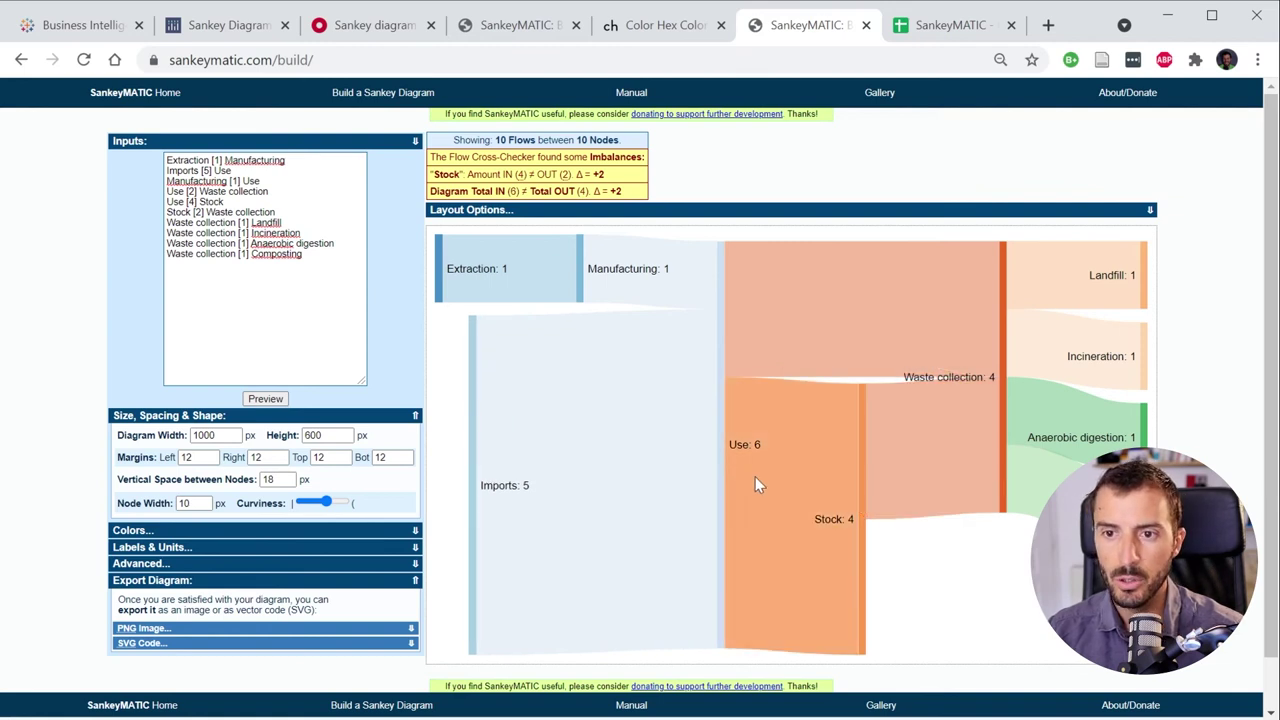
{"action": "left_click_drag", "start_coordinate": [469, 450], "coordinate": [434, 448]}
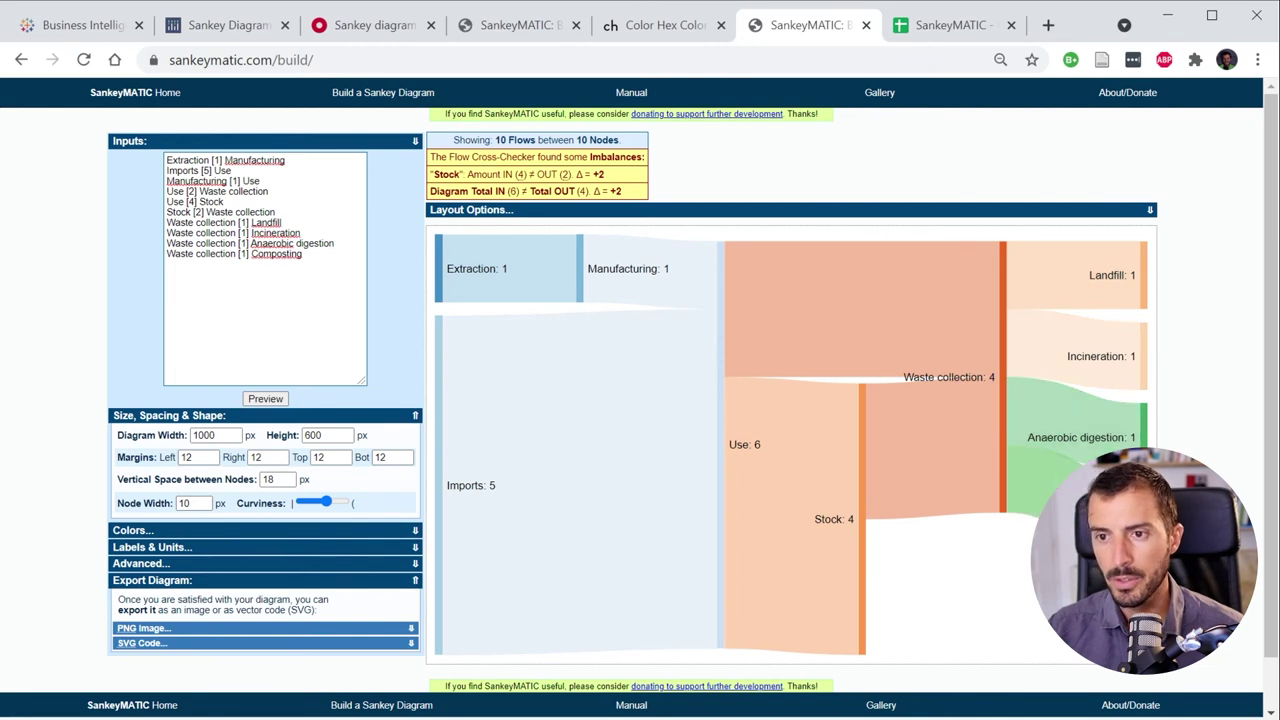
Drag from the end of the Inputs text to its start, highlighting all ten flow lines
{"action": "left_click", "coordinate": [267, 253]}
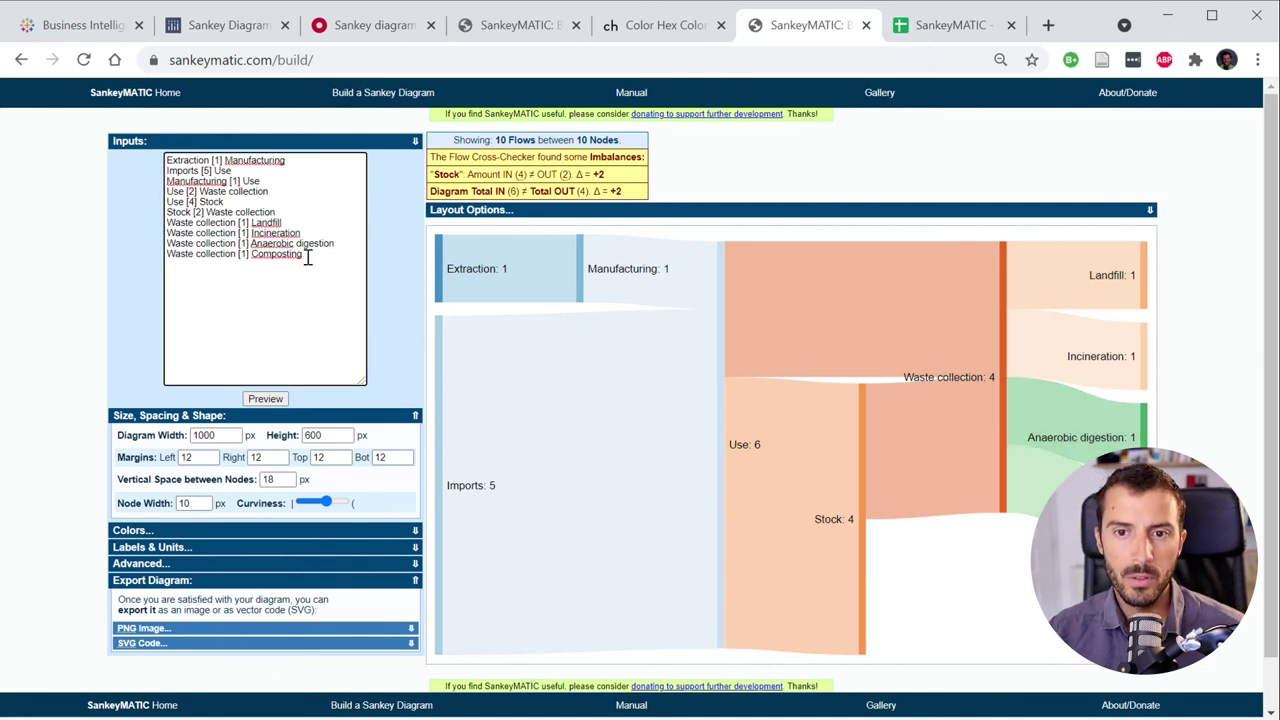
{"action": "mouse_move", "coordinate": [308, 257]}
{"action": "left_mouse_down"}
{"action": "mouse_move", "coordinate": [177, 166]}
{"action": "mouse_move", "coordinate": [145, 163]}
{"action": "left_mouse_up"}
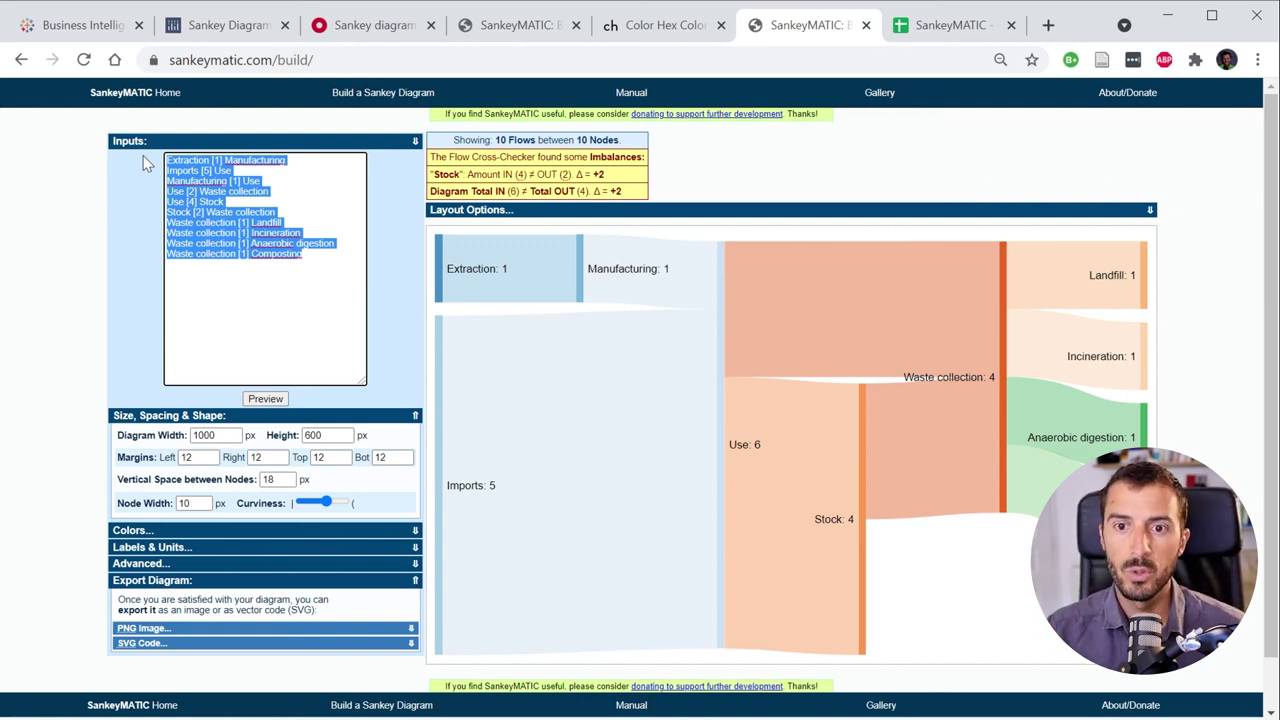
In Google Sheets, highlight the flow table headers and zoom the sheet to 125%
{"action": "left_click", "coordinate": [952, 27]}
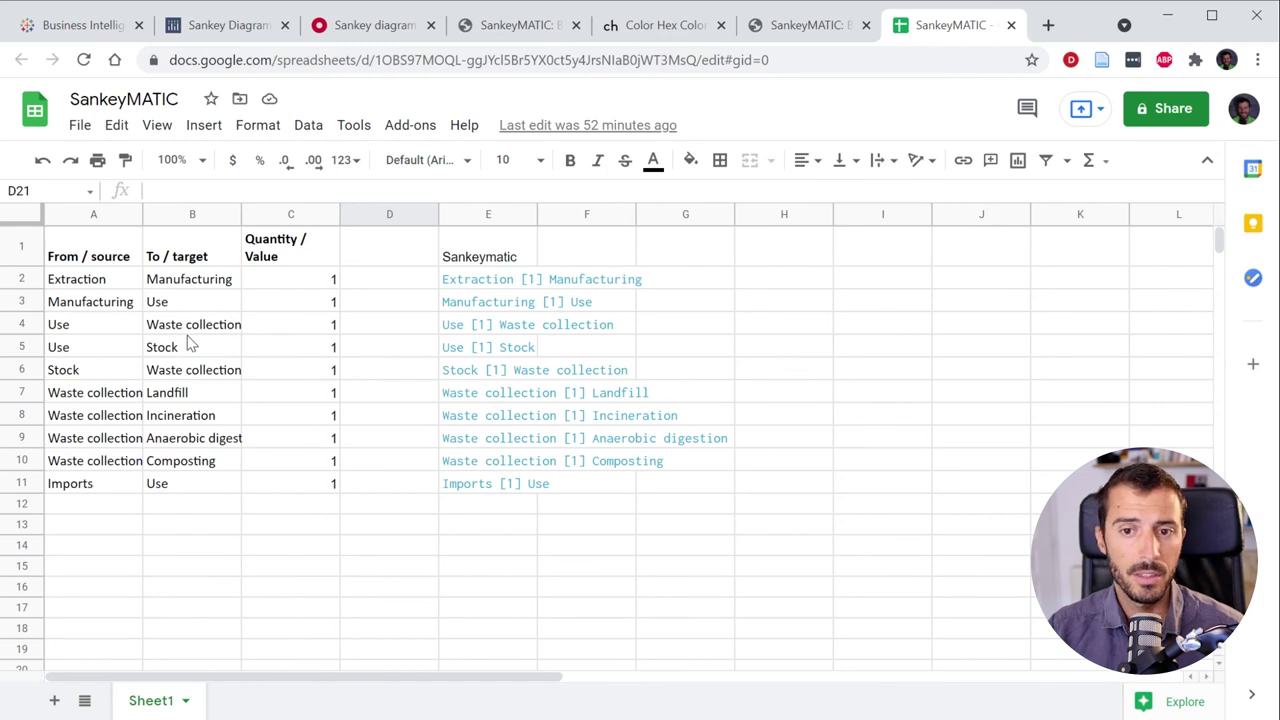
{"action": "left_click", "coordinate": [103, 261]}
{"action": "left_click_drag", "start_coordinate": [93, 249], "coordinate": [268, 255]}
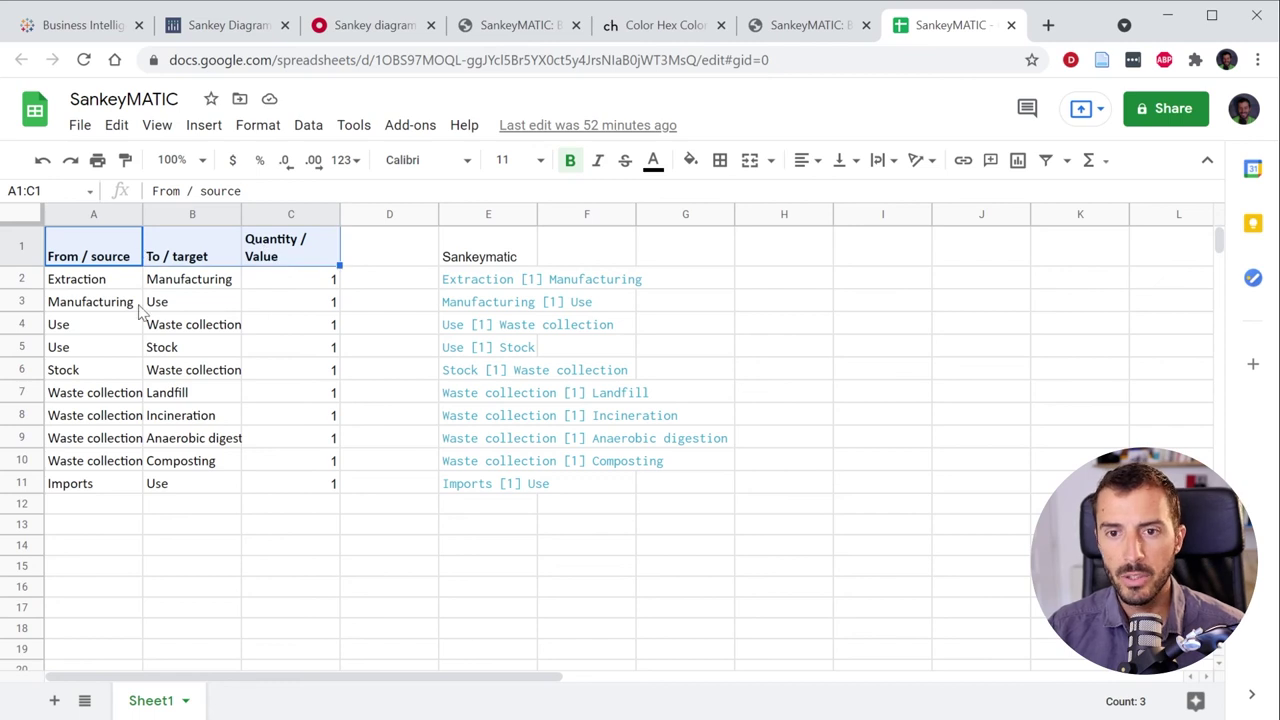
{"action": "left_click", "coordinate": [205, 162]}
{"action": "left_click", "coordinate": [190, 318]}
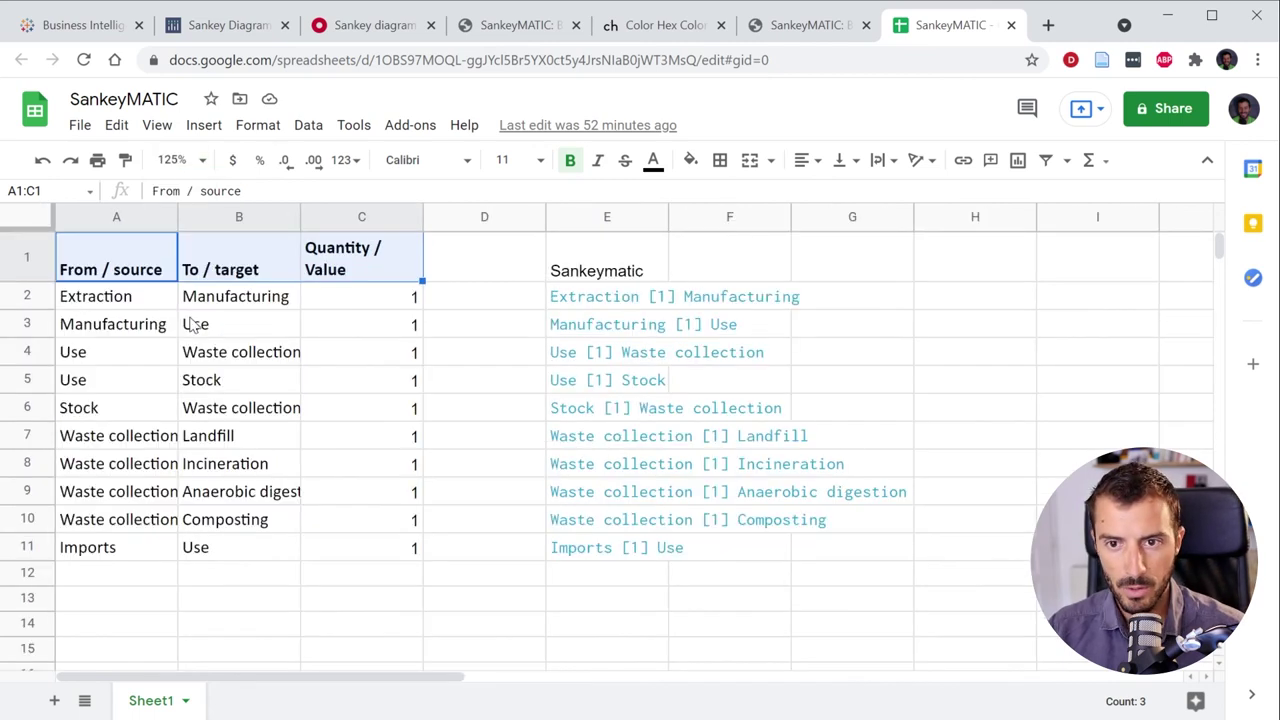
Point out the From, To and Quantity headers and the Extraction–Manufacturing row
{"action": "left_click", "coordinate": [407, 487]}
{"action": "left_click", "coordinate": [277, 555]}
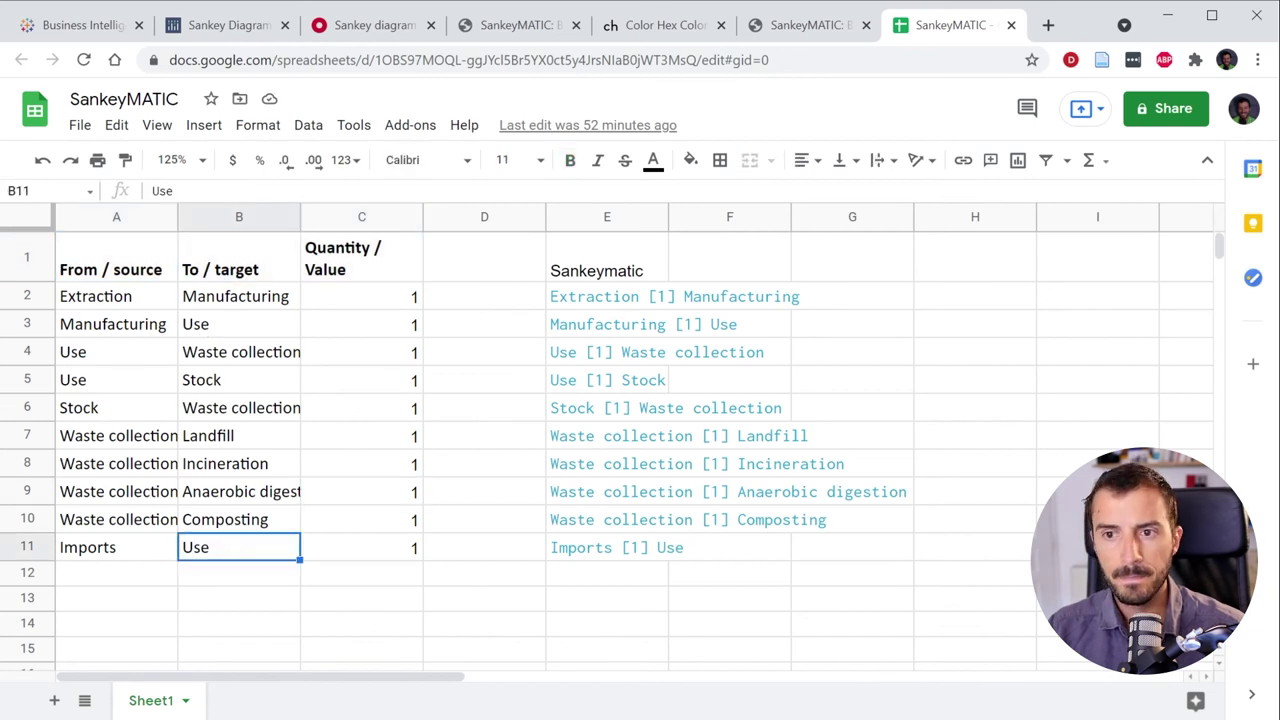
{"action": "left_click_drag", "start_coordinate": [73, 268], "coordinate": [372, 258]}
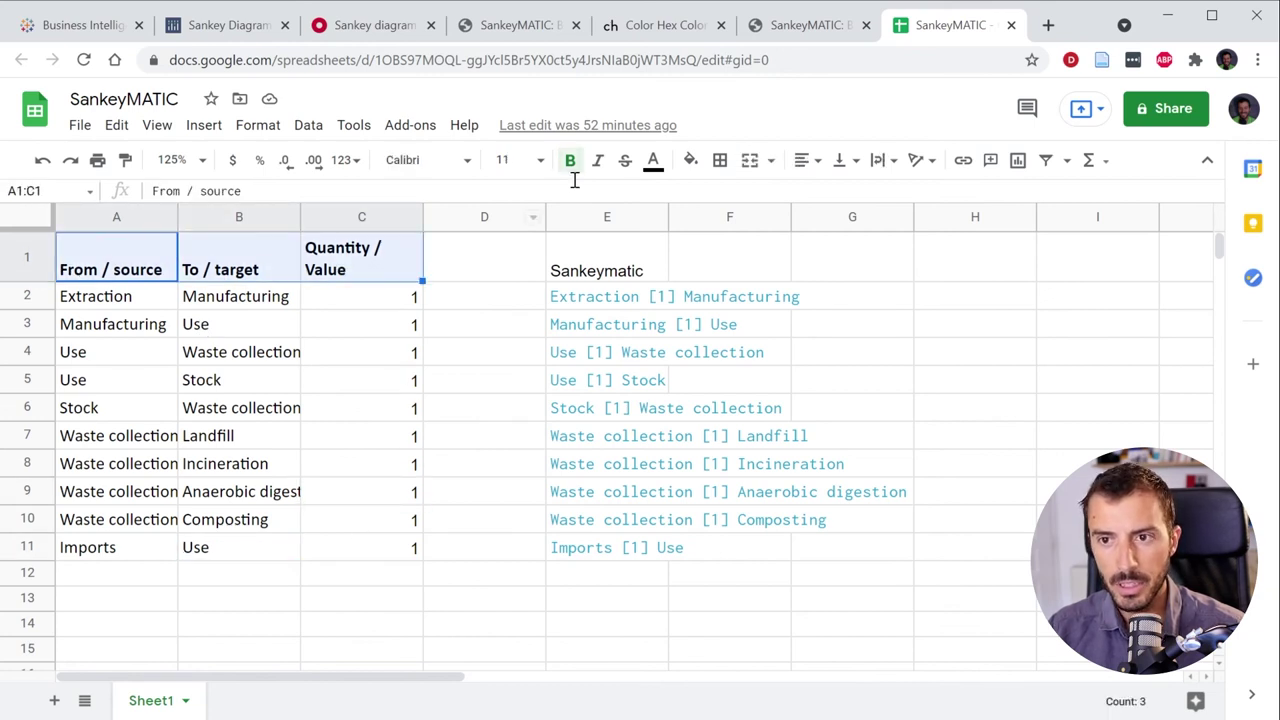
{"action": "left_click", "coordinate": [131, 264]}
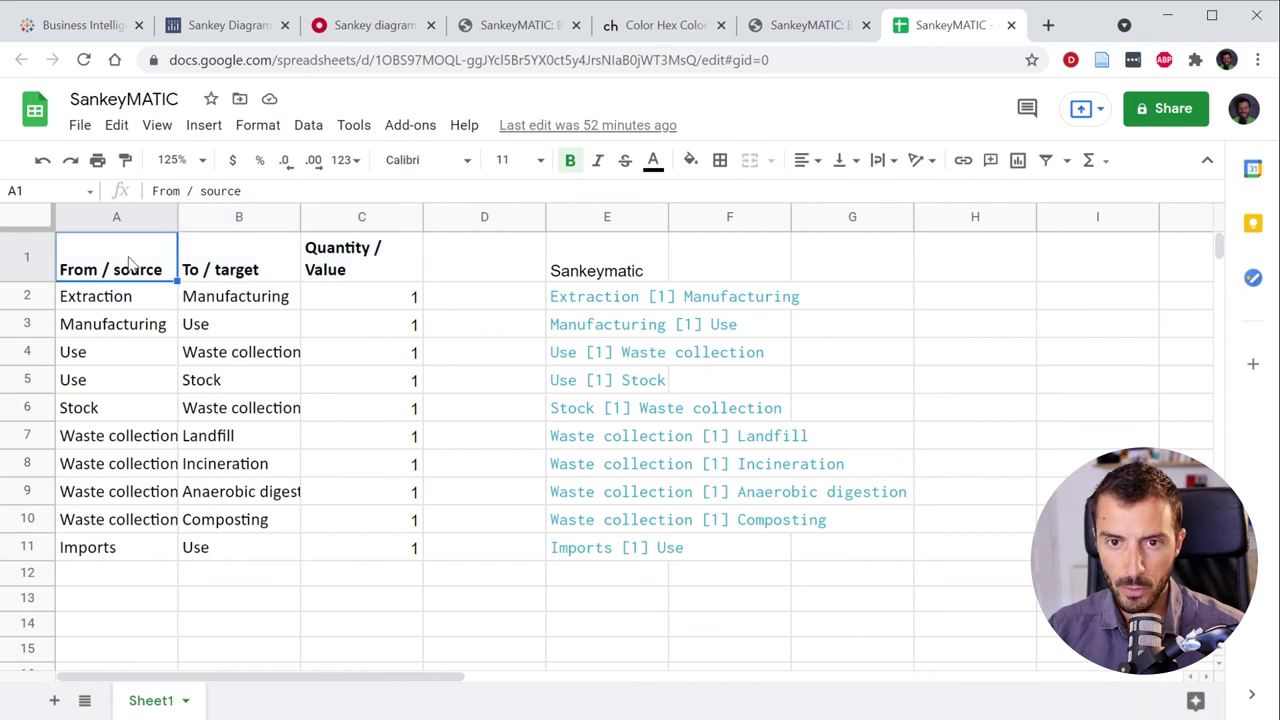
{"action": "left_click", "coordinate": [240, 258]}
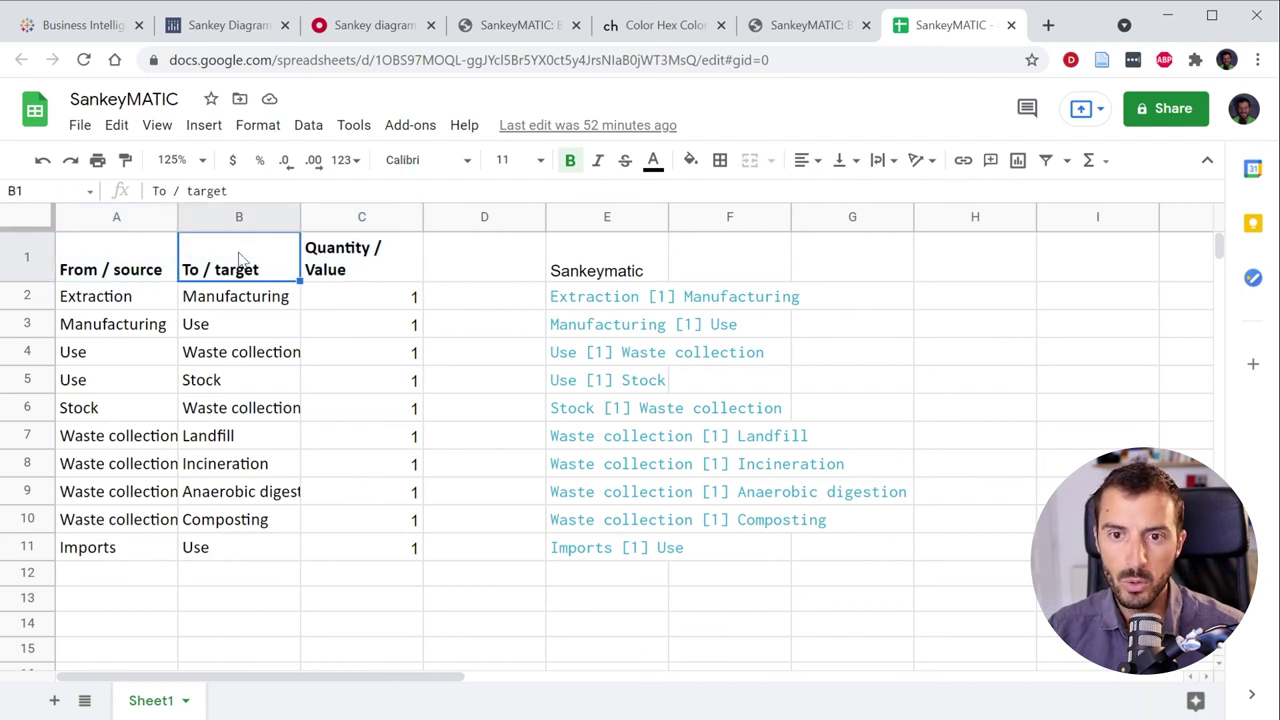
{"action": "left_click", "coordinate": [351, 259]}
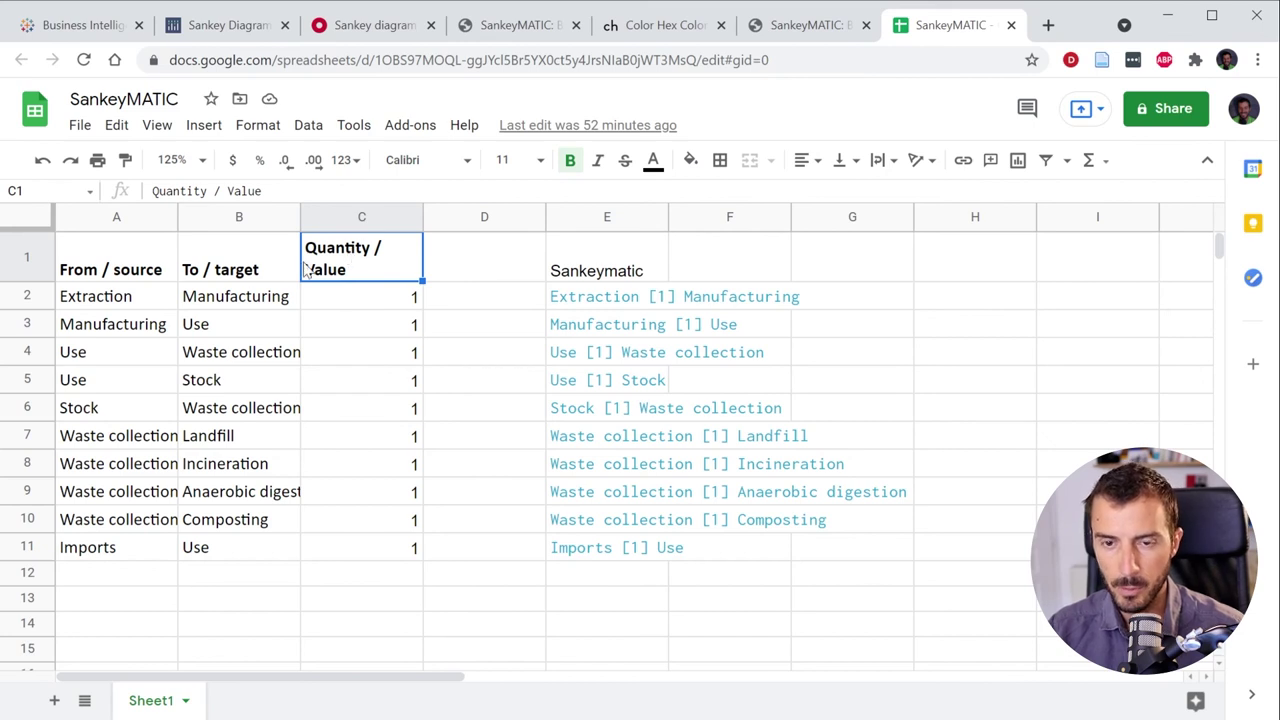
{"action": "left_click", "coordinate": [93, 303]}
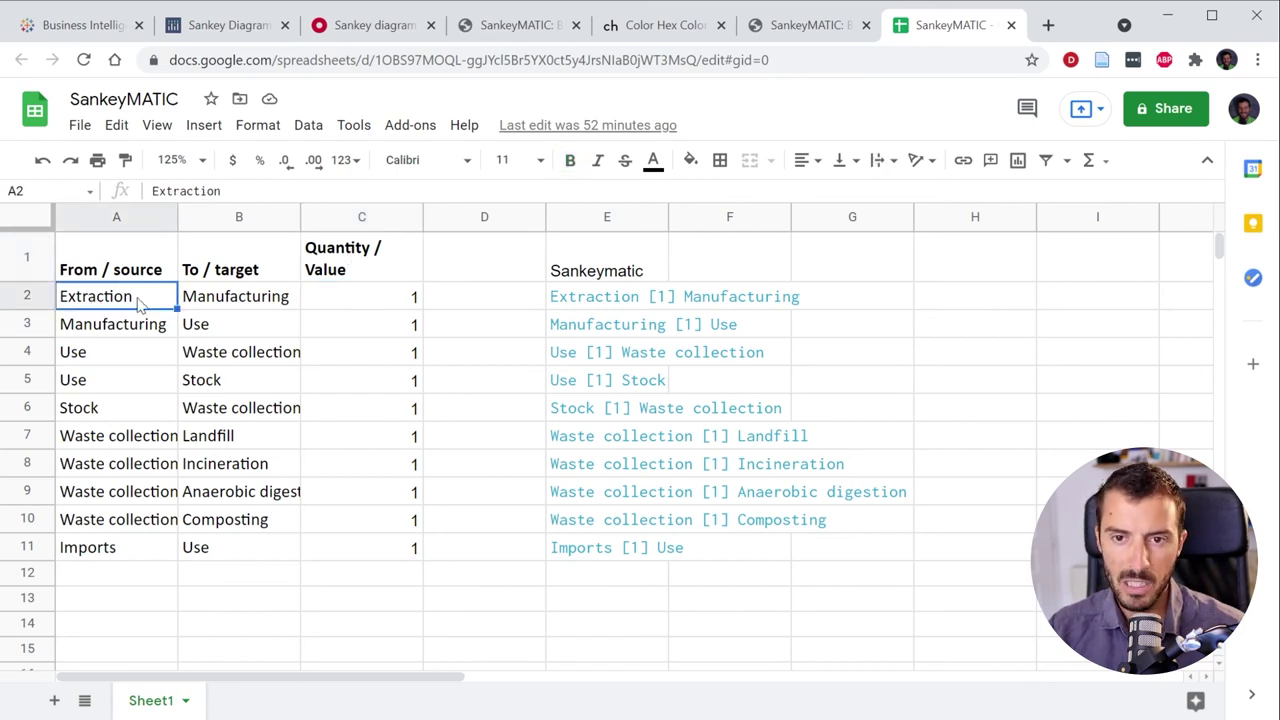
{"action": "left_click", "coordinate": [239, 305]}
Change the Extraction-to-Manufacturing quantity in C2 to 3
{"action": "left_click", "coordinate": [344, 303]}
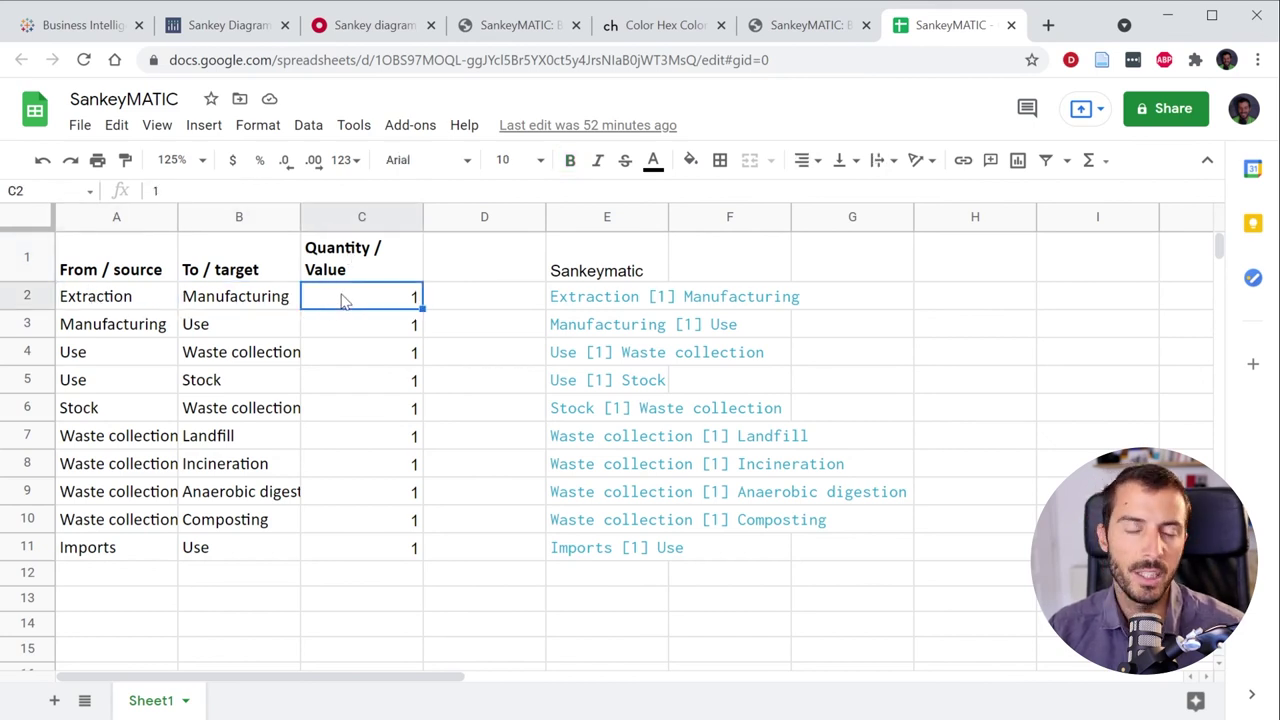
{"action": "type", "text": "3"}
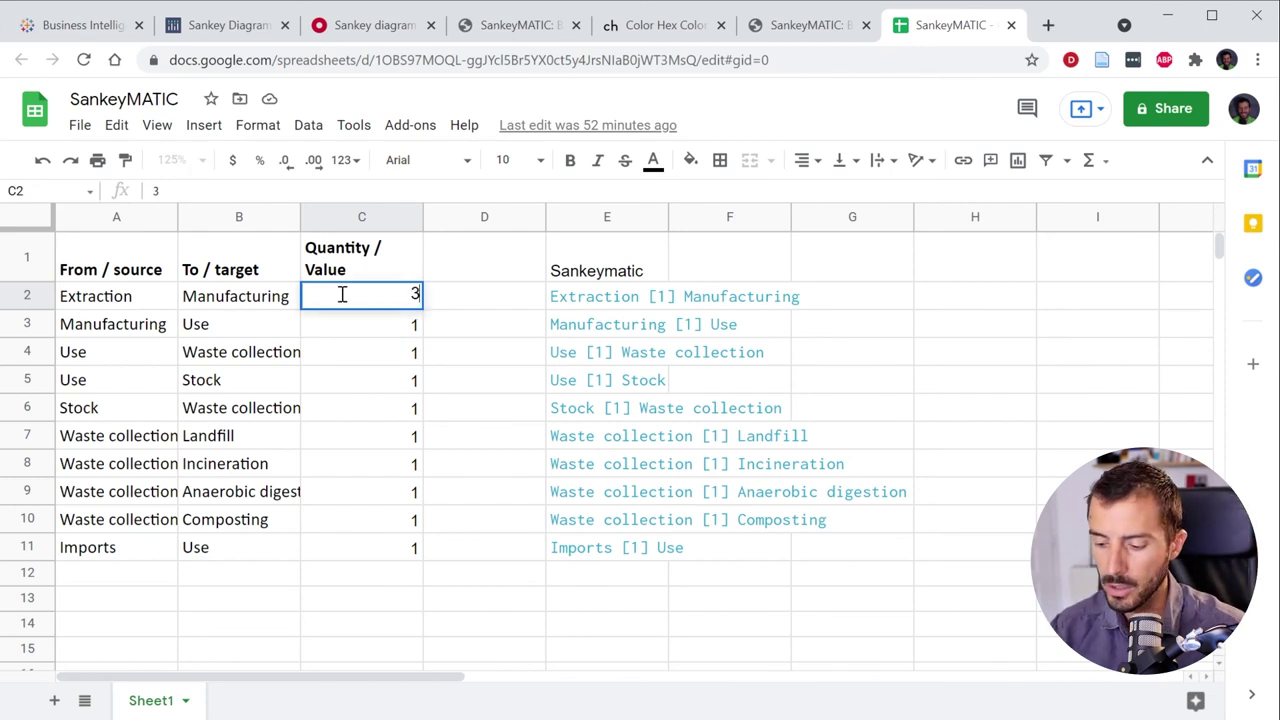
{"action": "key", "text": "Return"}
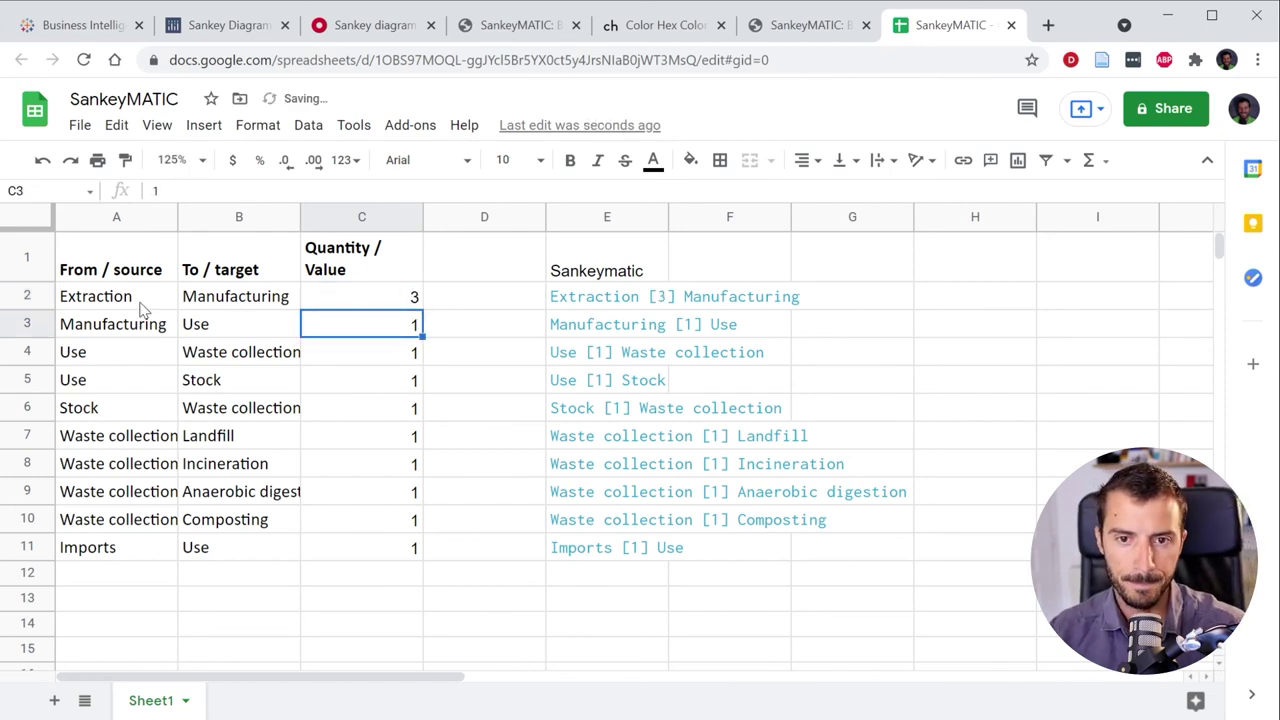
{"action": "left_click_drag", "start_coordinate": [137, 300], "coordinate": [151, 560]}
Review the source and target names in columns A and B and the edited quantity 3
{"action": "left_click_drag", "start_coordinate": [220, 297], "coordinate": [217, 548]}
{"action": "left_click", "coordinate": [102, 331]}
{"action": "left_click", "coordinate": [151, 305]}
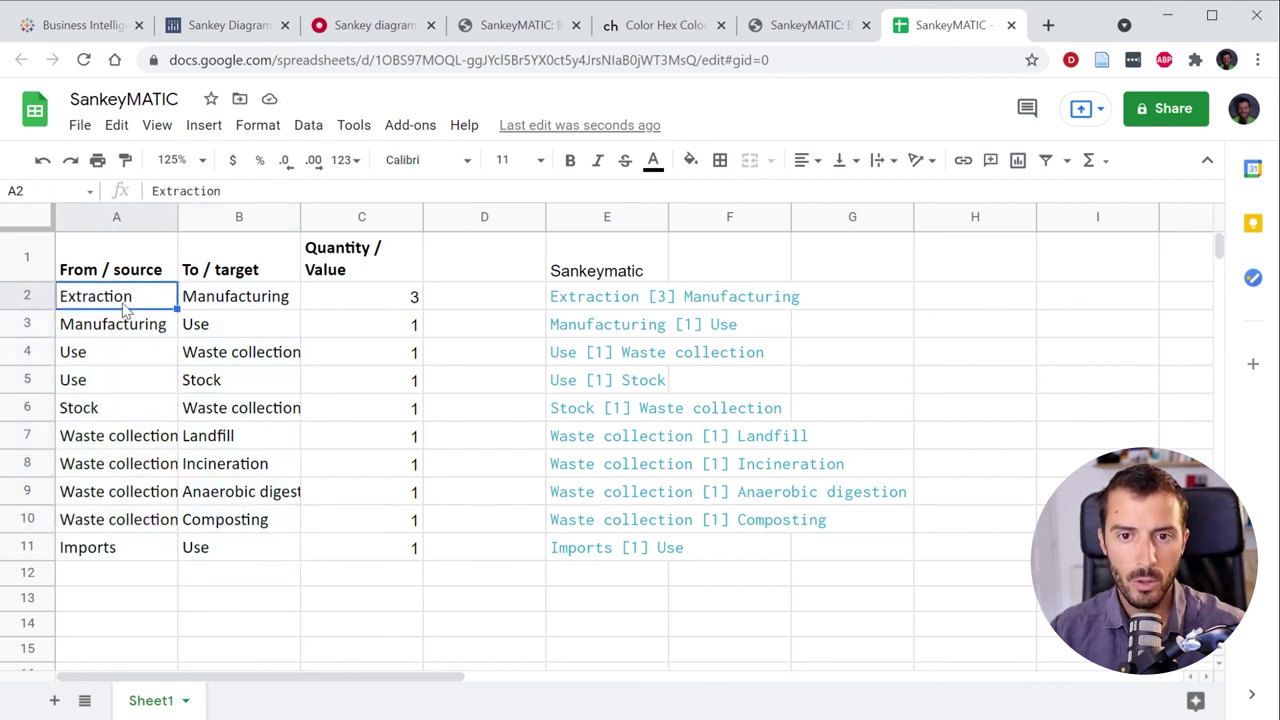
{"action": "left_click", "coordinate": [240, 302]}
{"action": "left_click", "coordinate": [117, 330]}
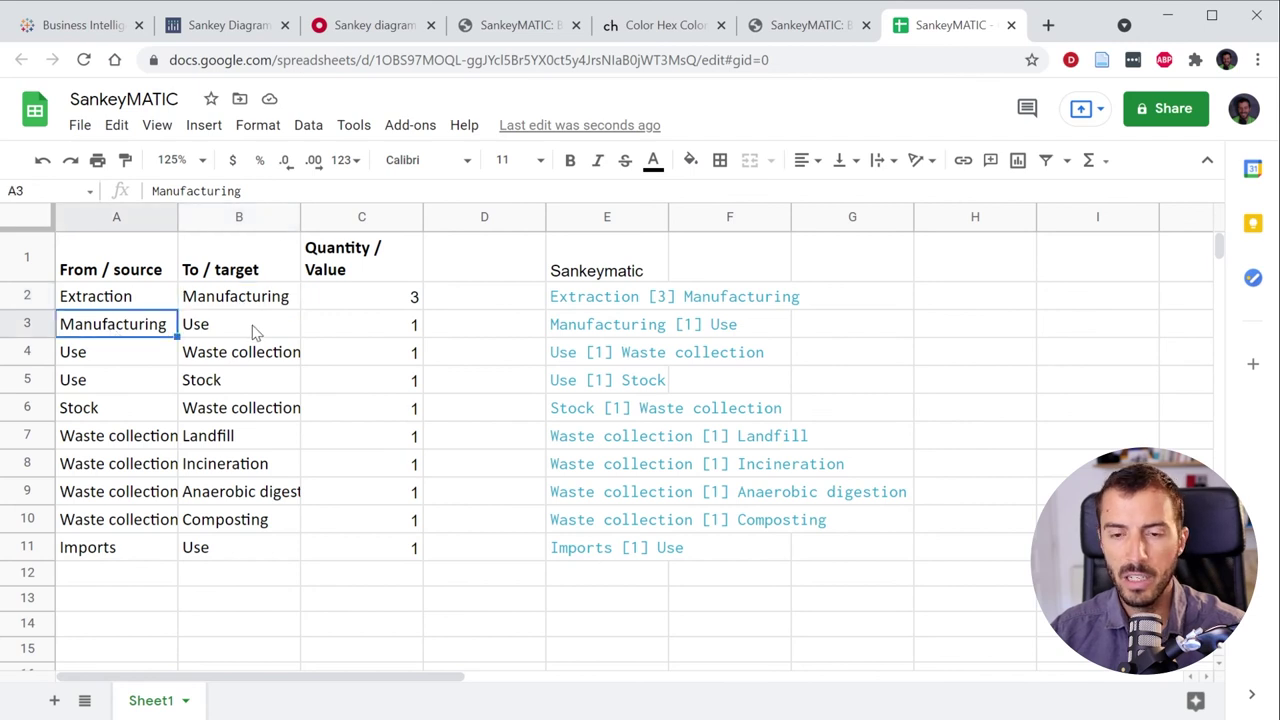
{"action": "left_click", "coordinate": [253, 331]}
{"action": "left_click", "coordinate": [101, 356]}
{"action": "left_click", "coordinate": [200, 354]}
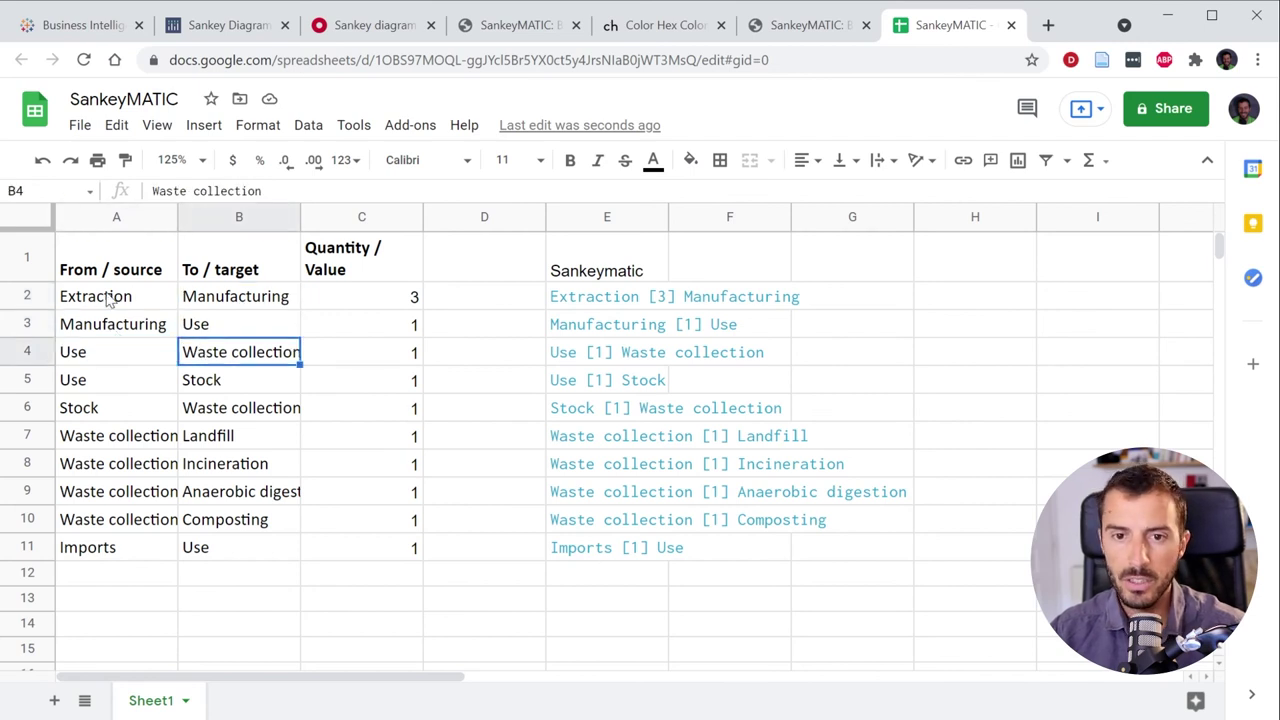
{"action": "left_click", "coordinate": [372, 306]}
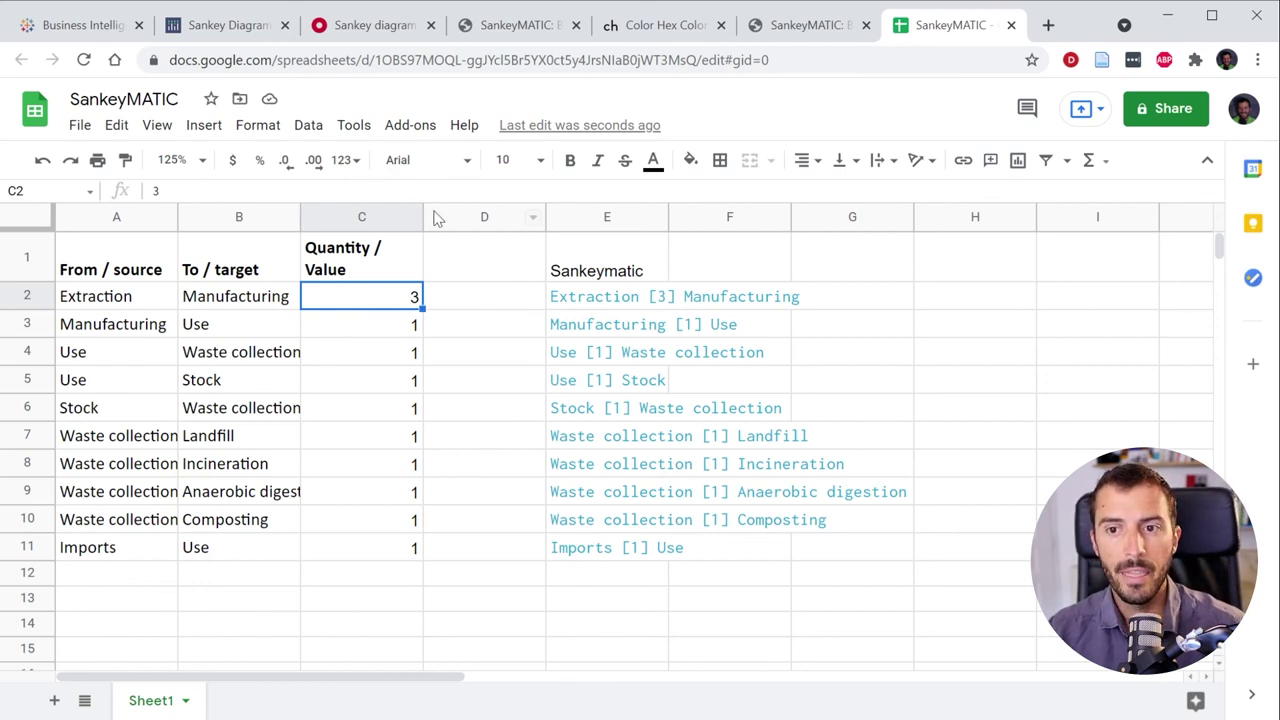
Bold the Sankeymatic heading in E1, trace E2's formula, and copy lines E2:E11
{"action": "left_click", "coordinate": [588, 264]}
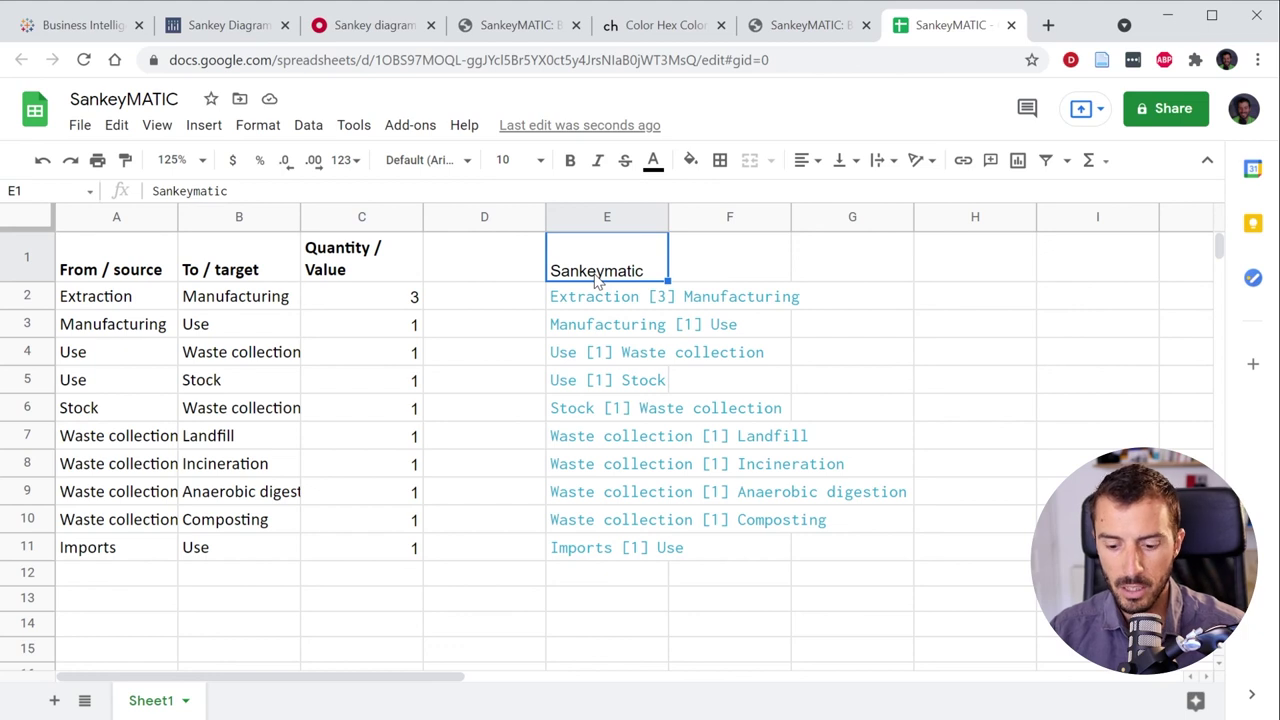
{"action": "key", "text": "ctrl+b"}
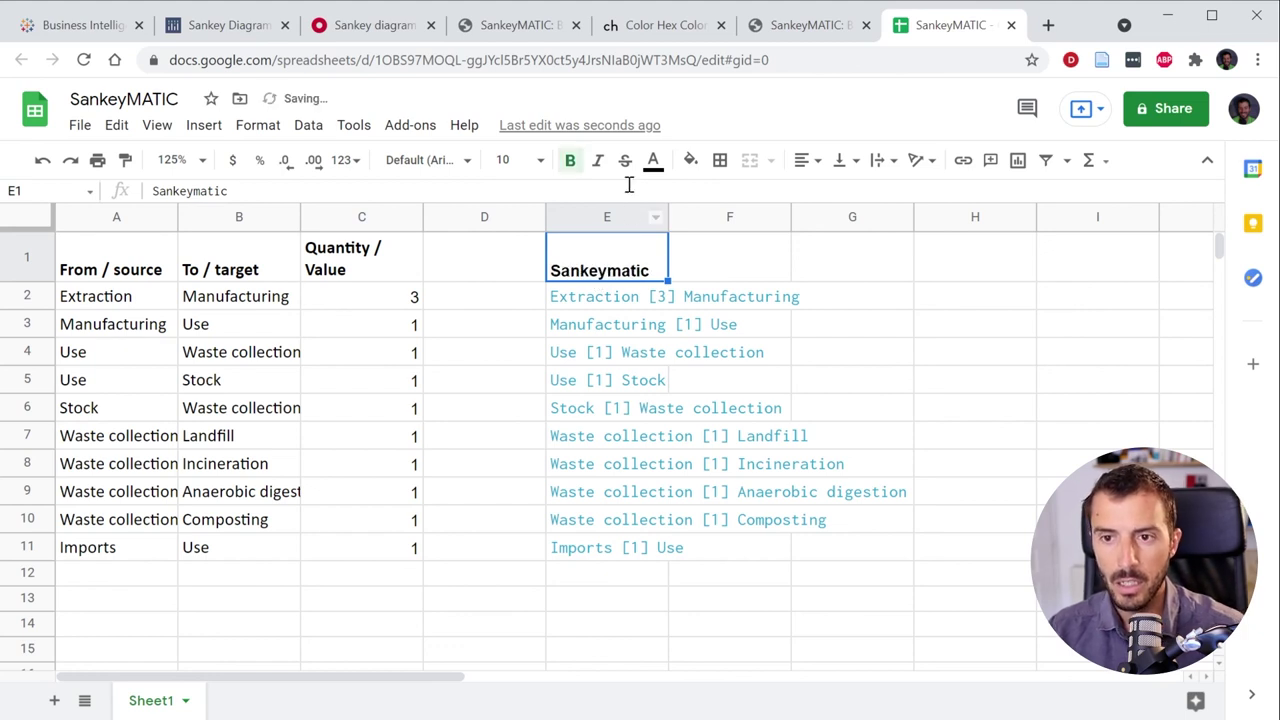
{"action": "left_click", "coordinate": [622, 302]}
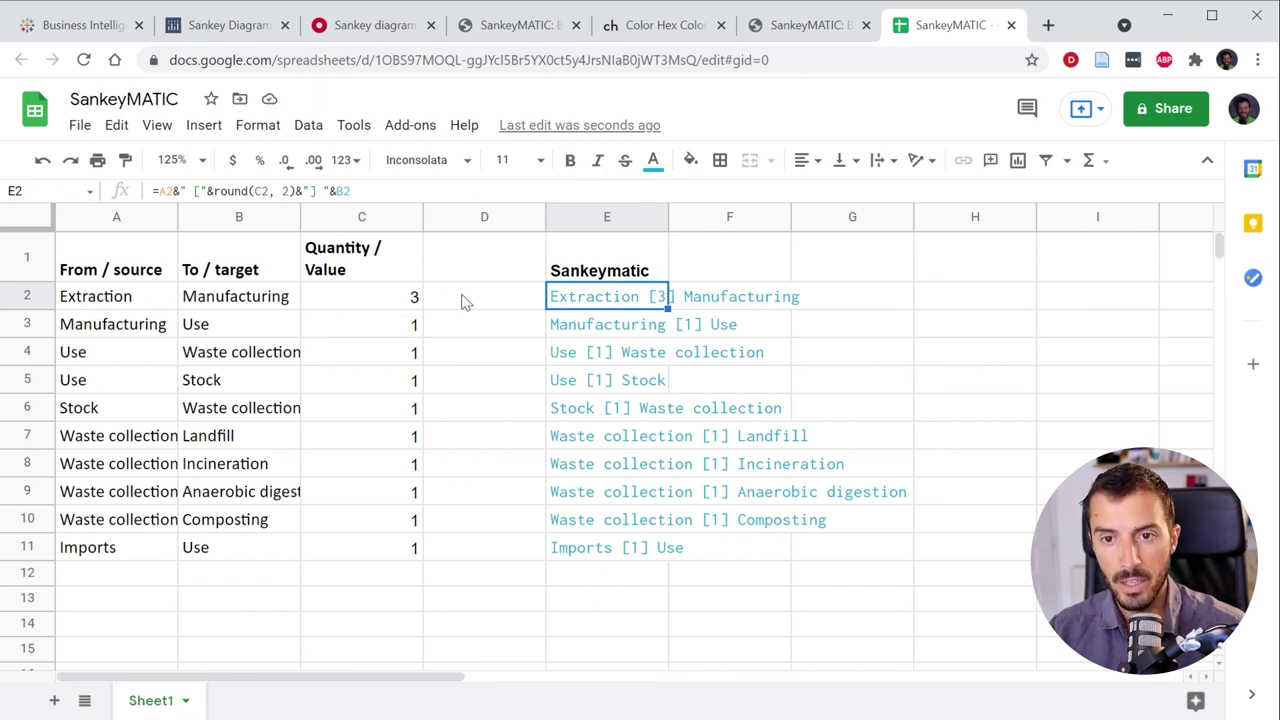
{"action": "left_click", "coordinate": [116, 309]}
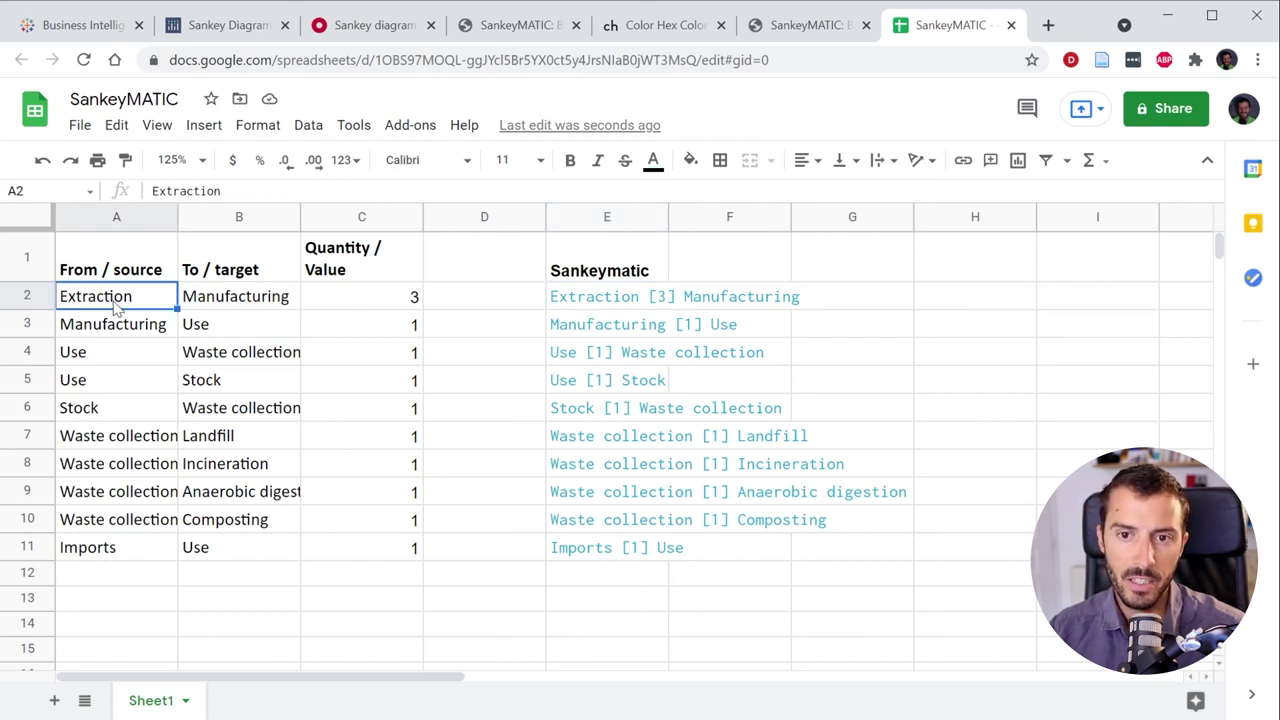
{"action": "left_click", "coordinate": [263, 309]}
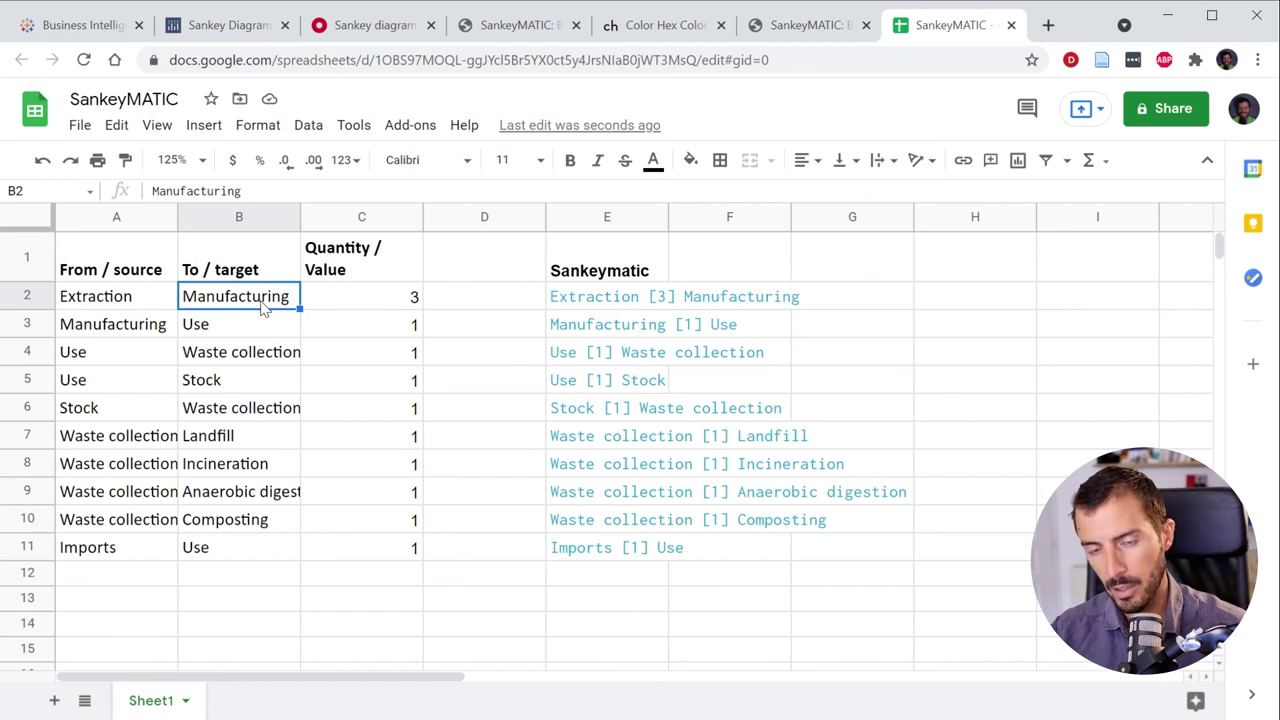
{"action": "left_click", "coordinate": [364, 302]}
{"action": "left_click", "coordinate": [592, 307]}
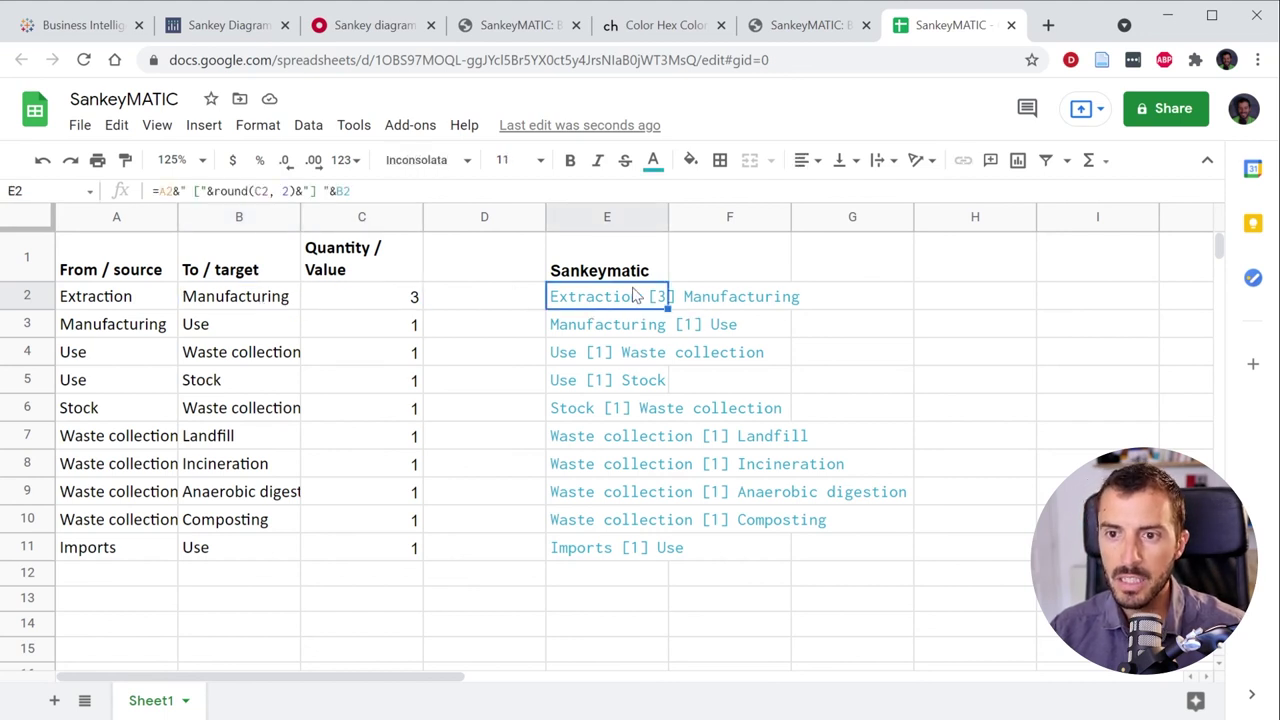
{"action": "left_click_drag", "start_coordinate": [618, 300], "coordinate": [606, 548]}
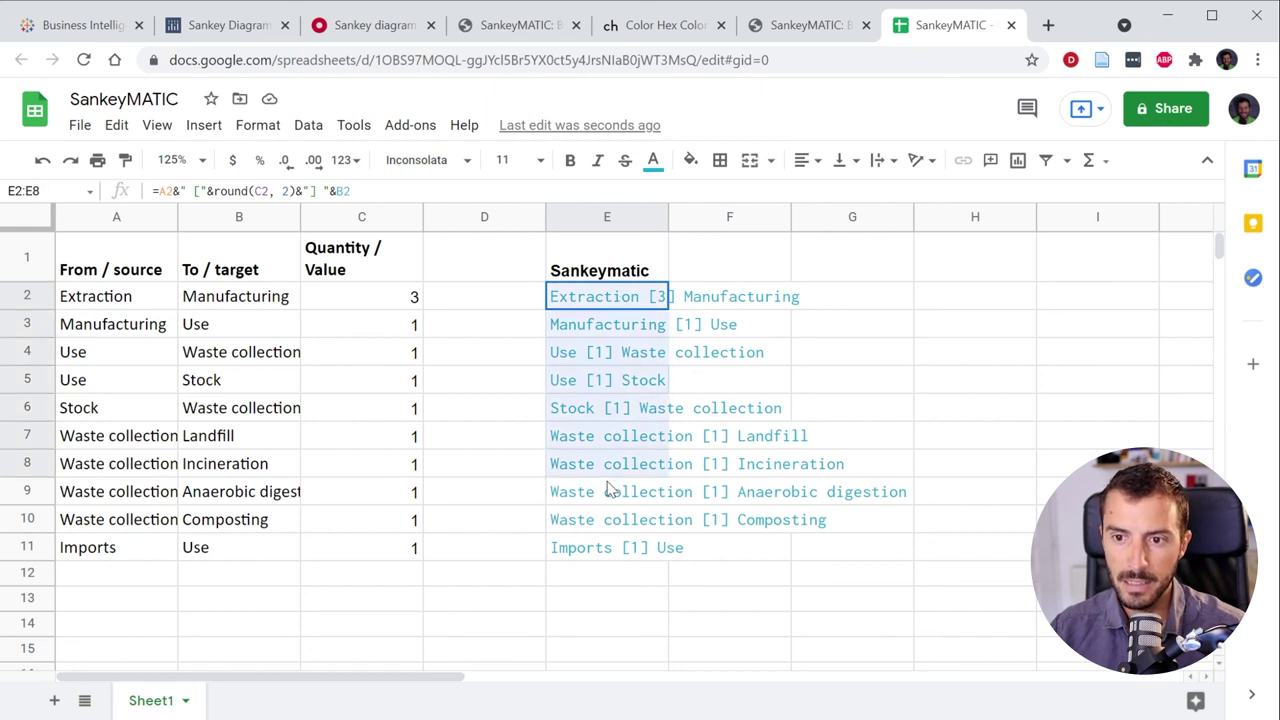
{"action": "key", "text": "ctrl+c"}
Delete the old flows, paste the ten spreadsheet lines, and preview the diagram with Extraction 3
{"action": "left_click", "coordinate": [811, 26]}
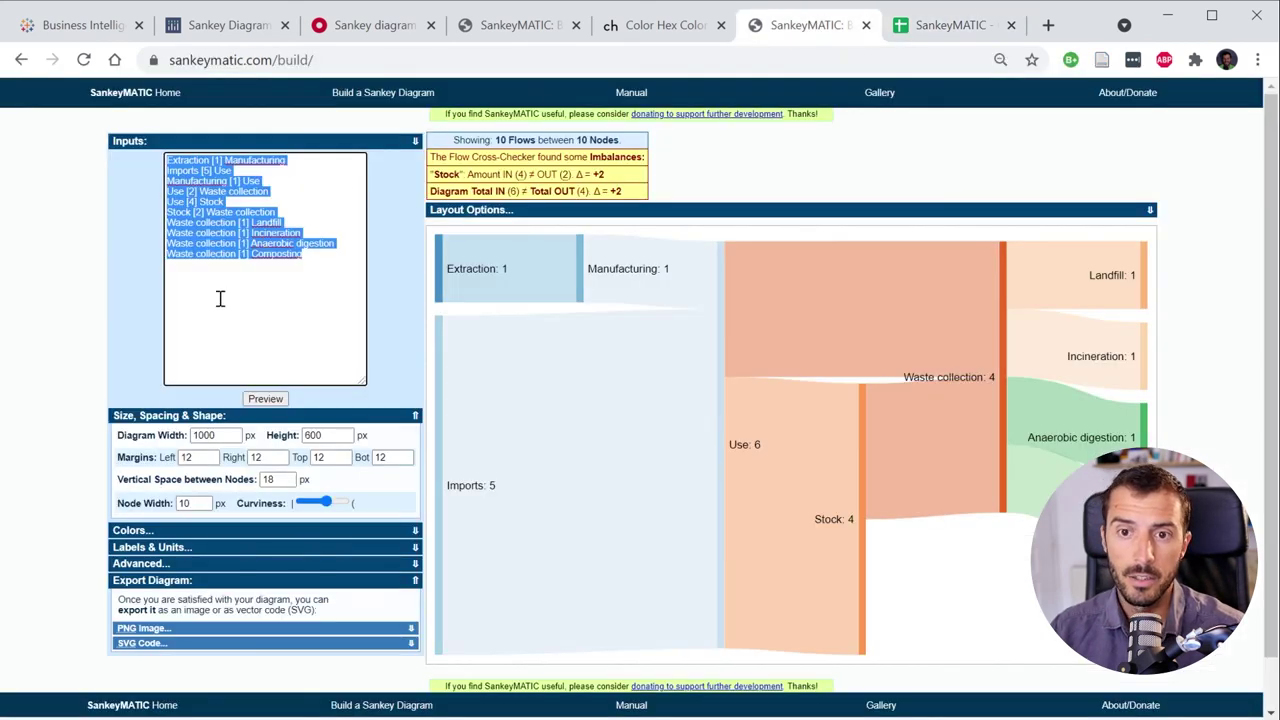
{"action": "left_click_drag", "start_coordinate": [220, 298], "coordinate": [113, 136]}
{"action": "key", "text": "BackSpace"}
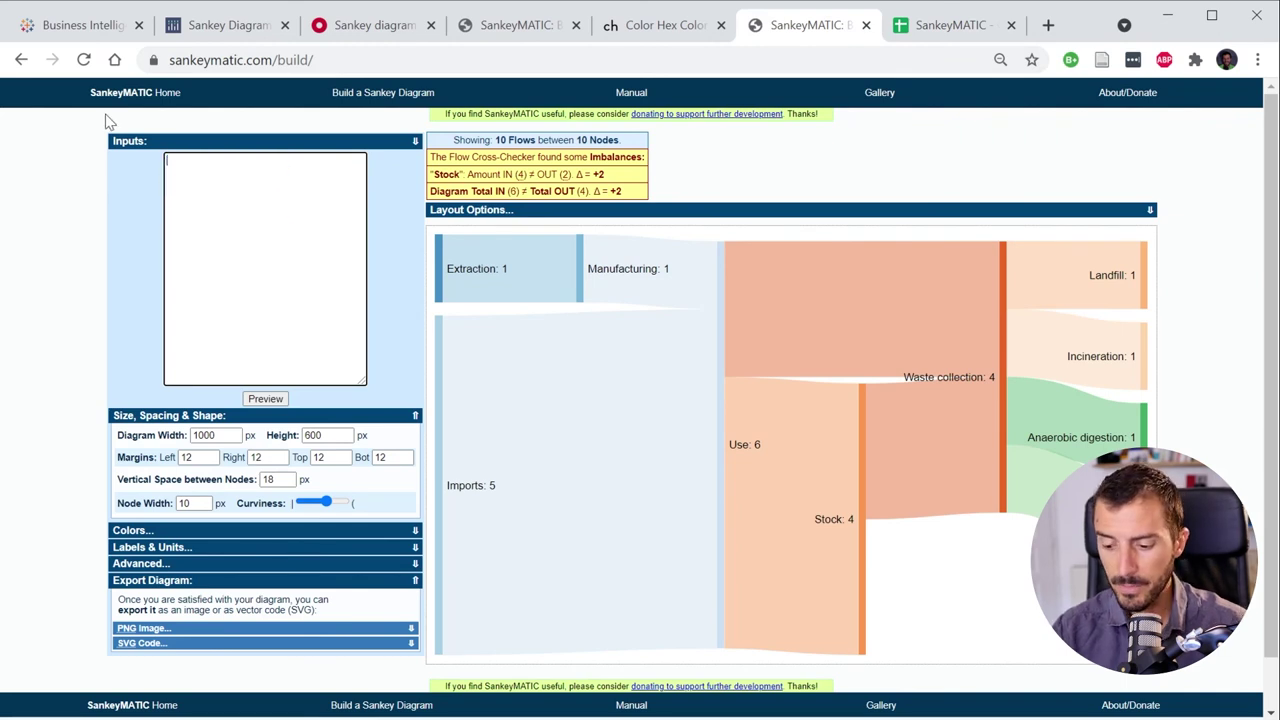
{"action": "key", "text": "ctrl+v"}
{"action": "left_click", "coordinate": [281, 400]}
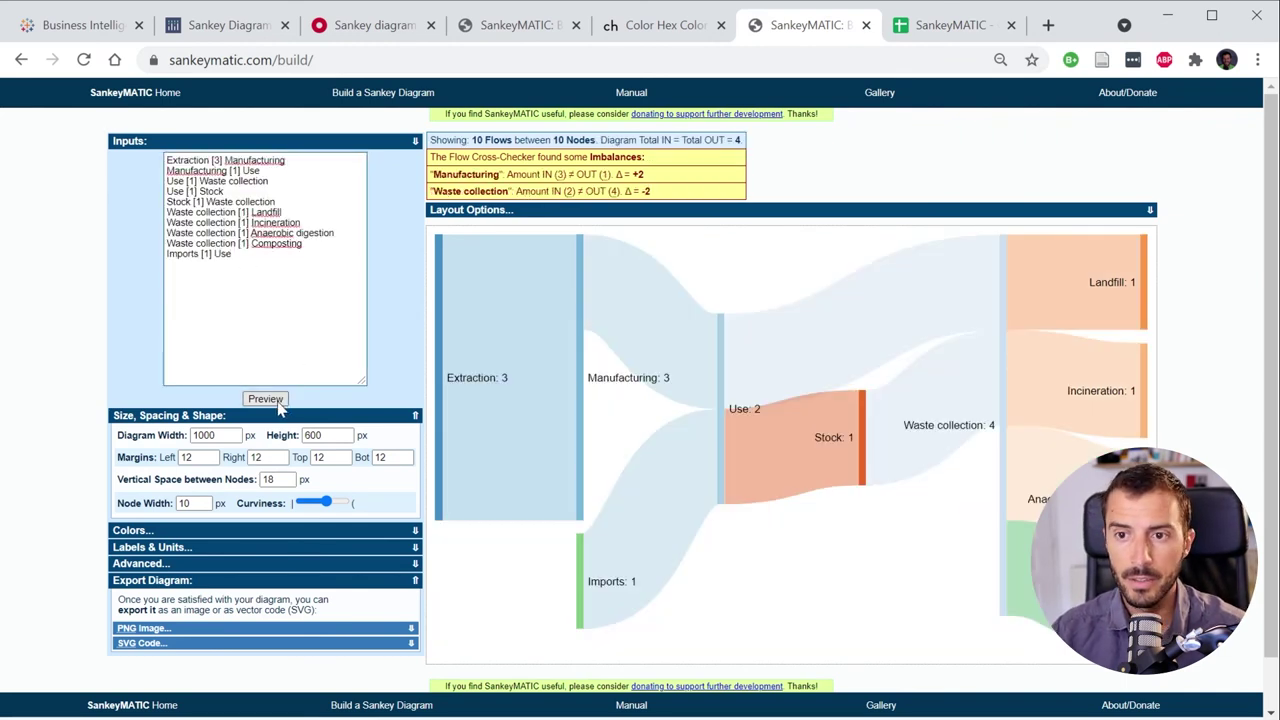